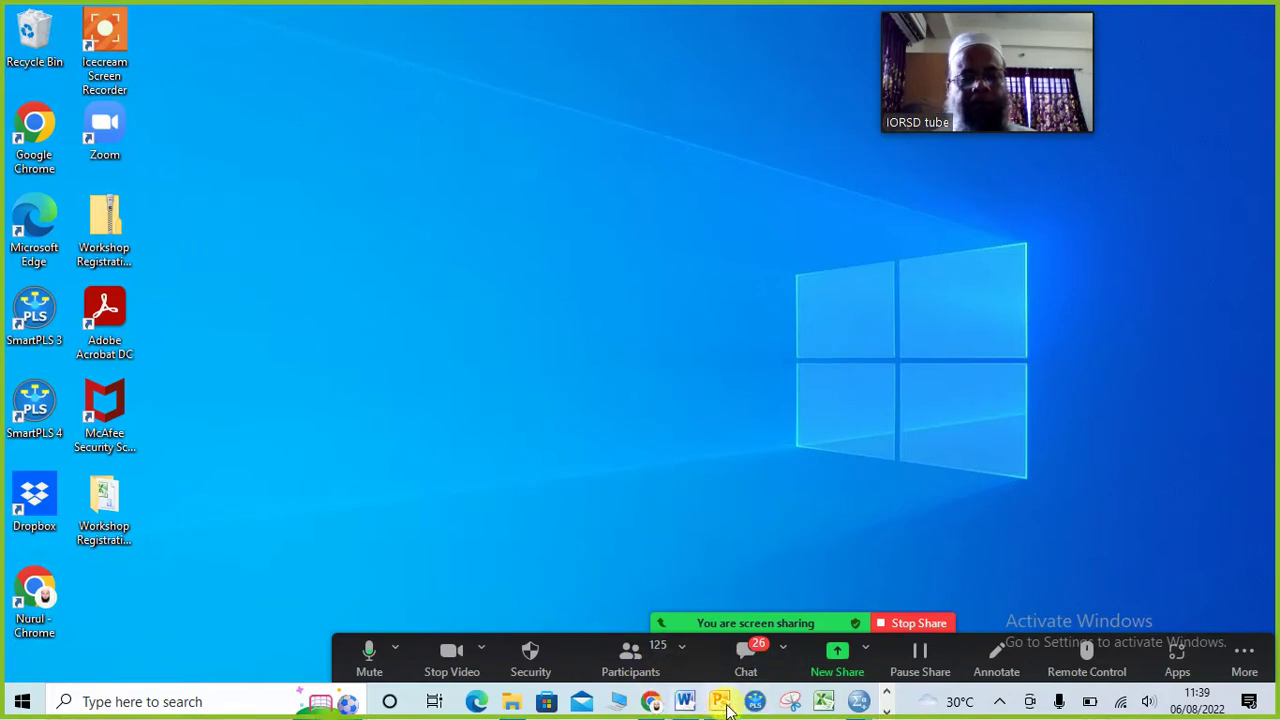
Open the SPSS file "2. Data set for data transformation" from the SPSS Workshop Materials folder.
click(514, 704)
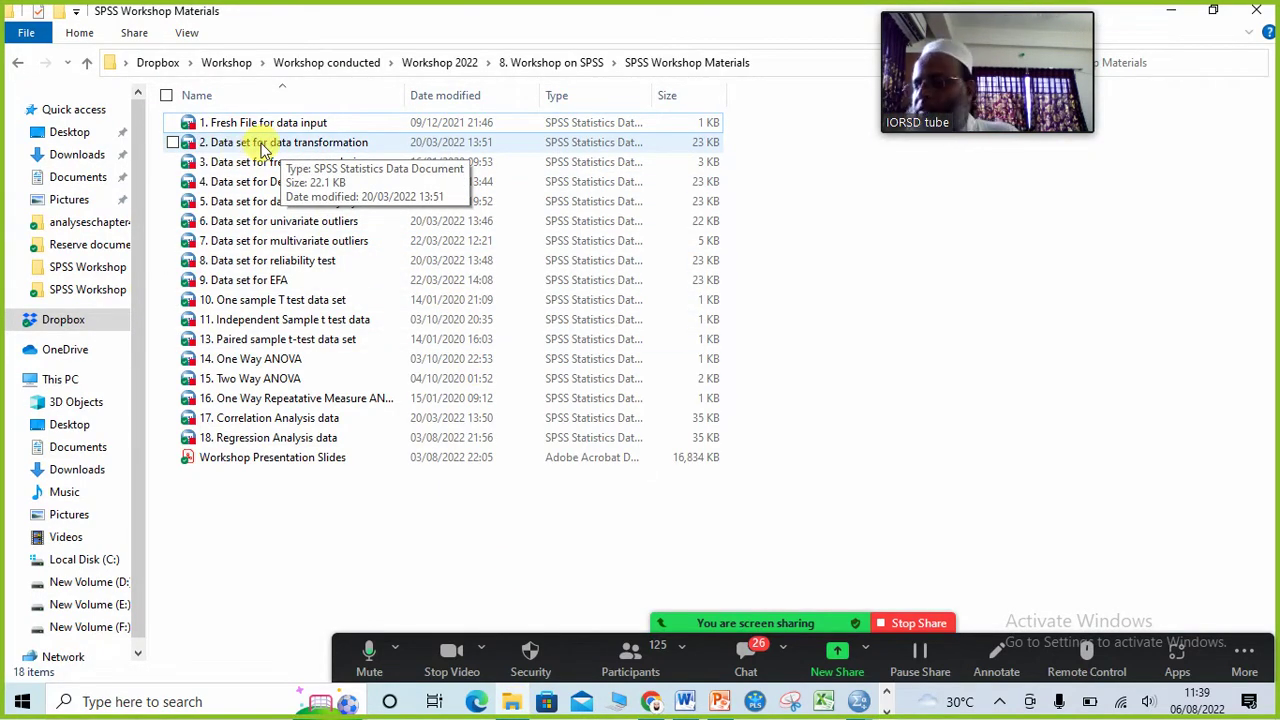
click(258, 150)
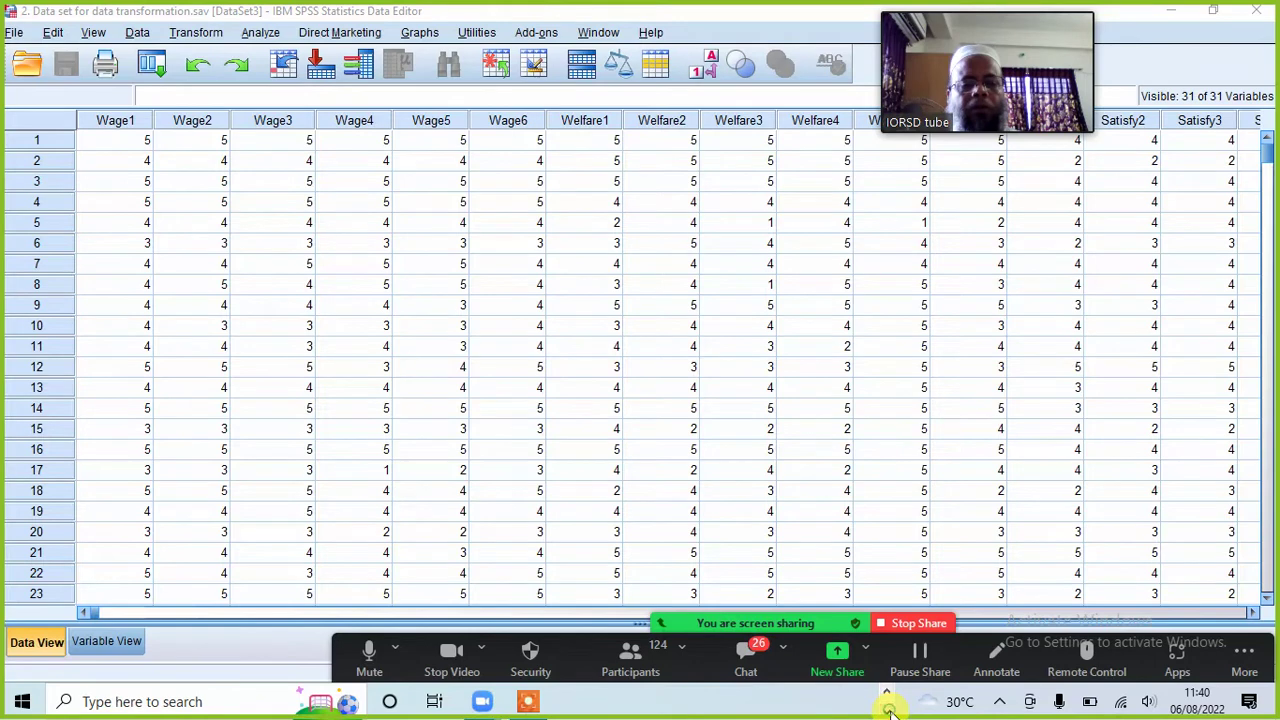
click(528, 702)
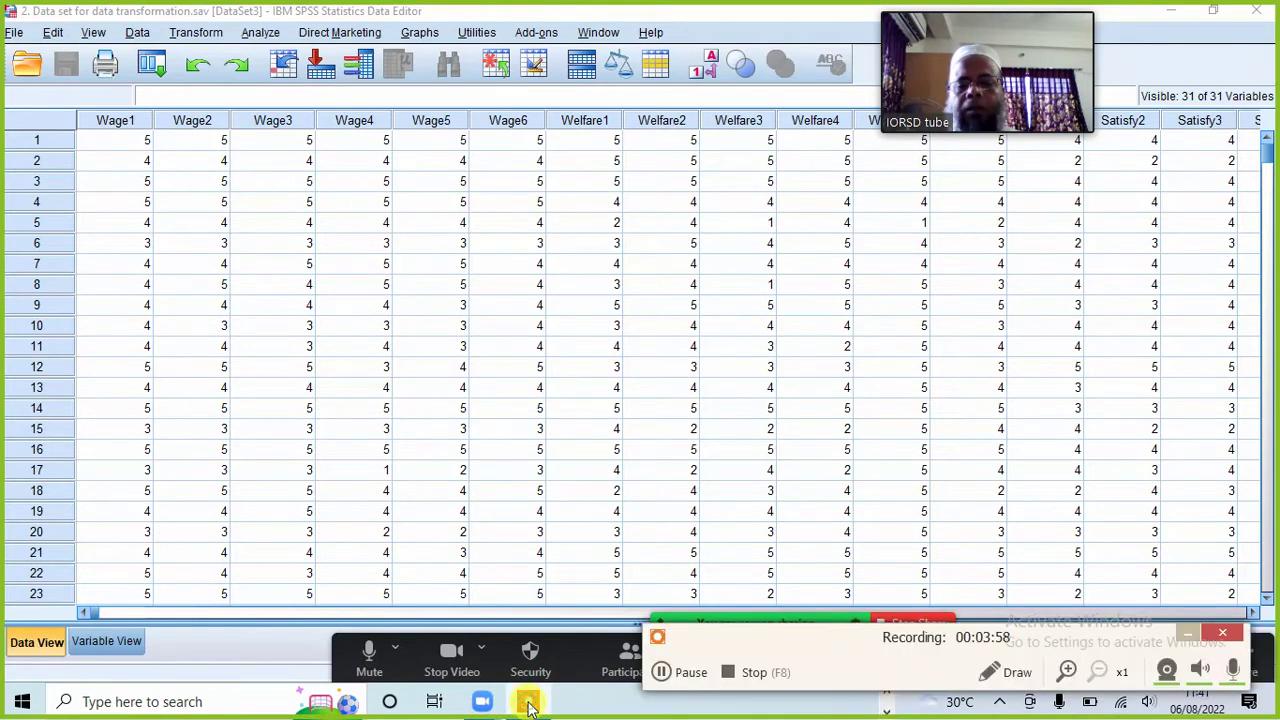
click(1187, 634)
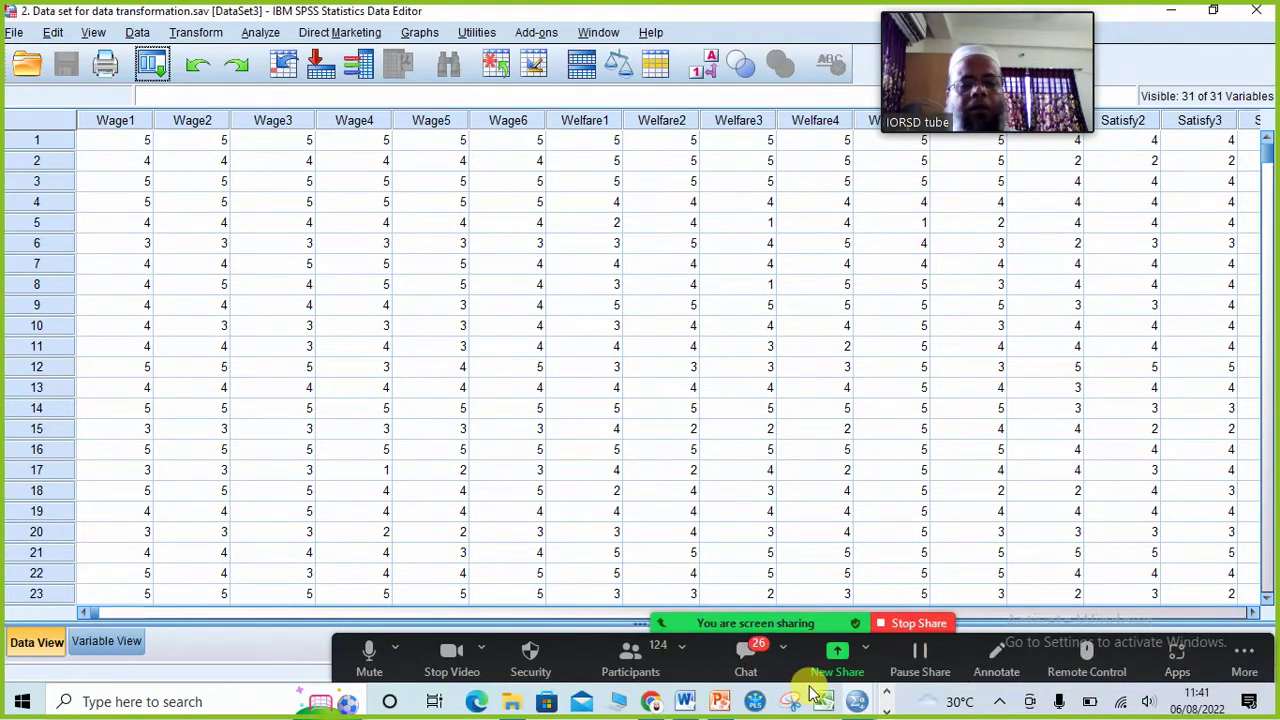
click(270, 652)
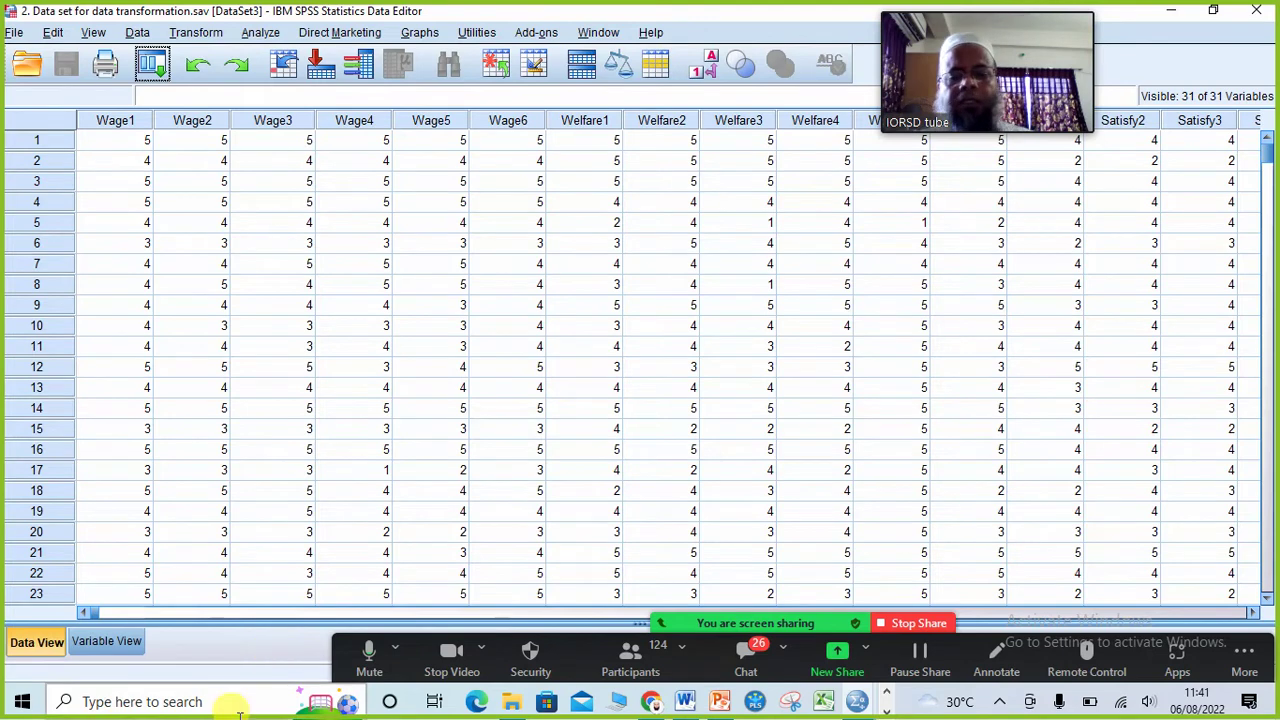
Mute the participants with open microphones in the Zoom meeting and minimize the participant list.
click(624, 655)
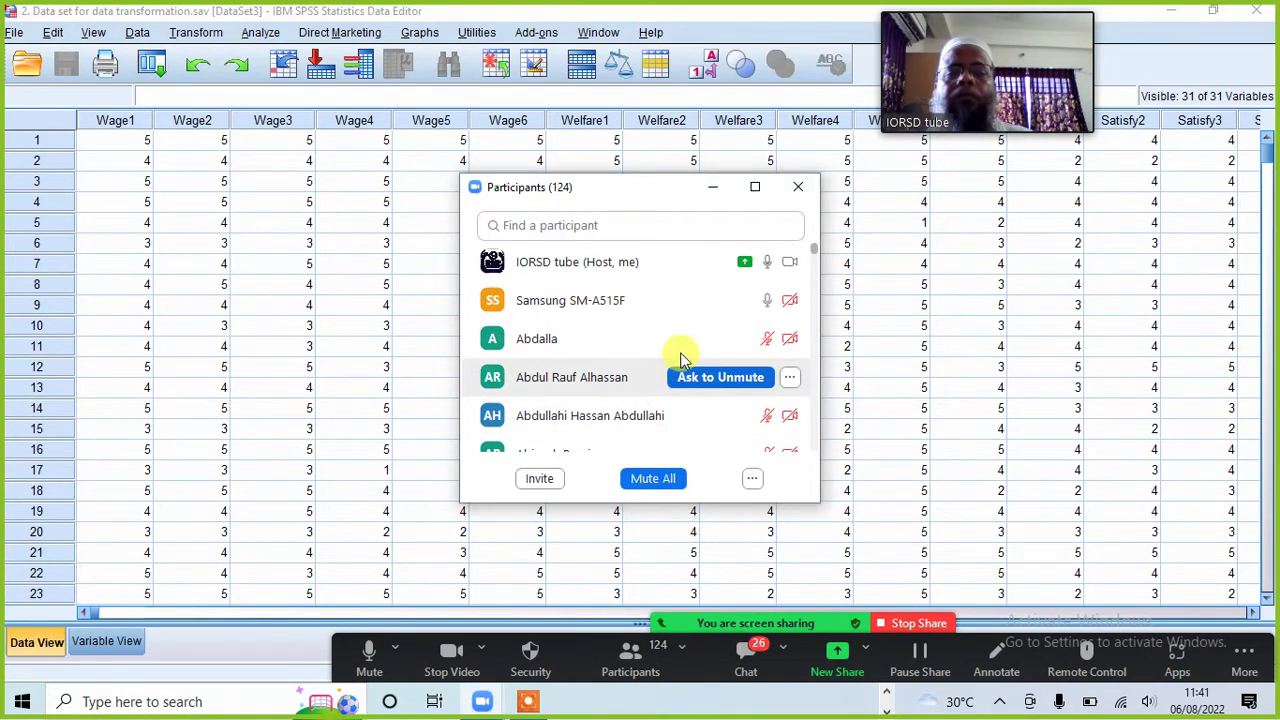
click(748, 300)
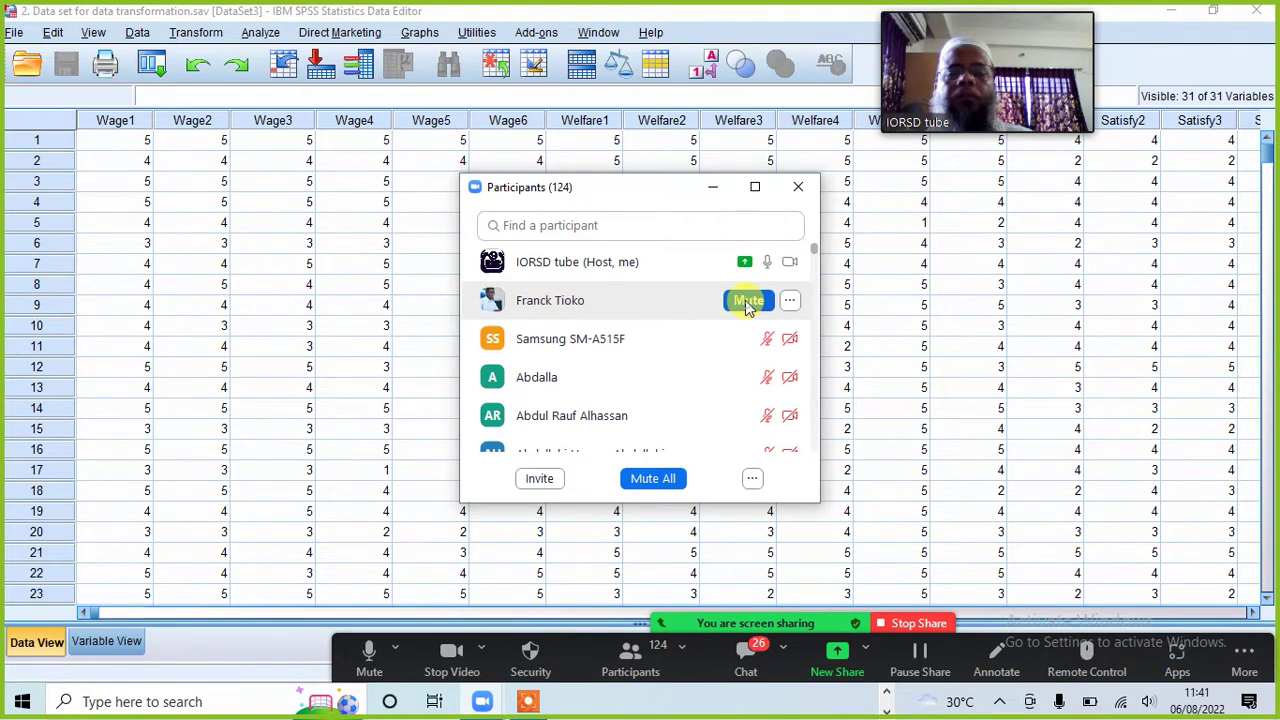
click(748, 303)
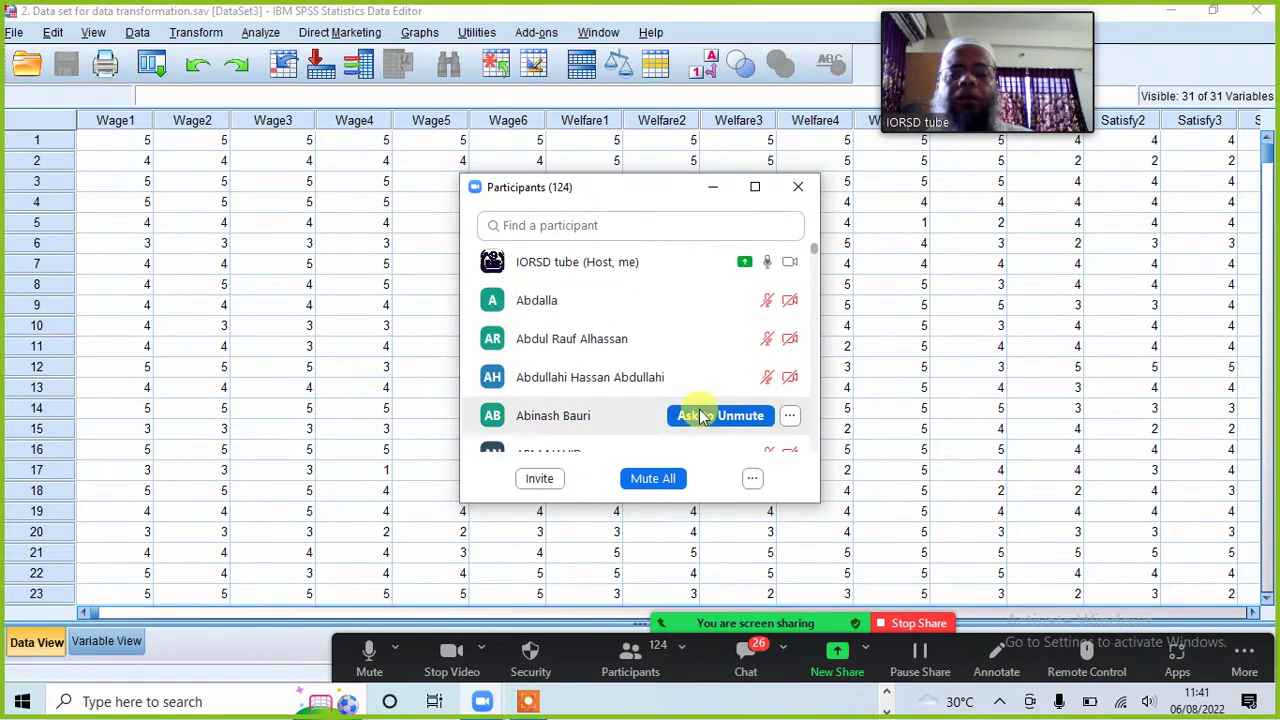
scroll(675, 340, down, 1)
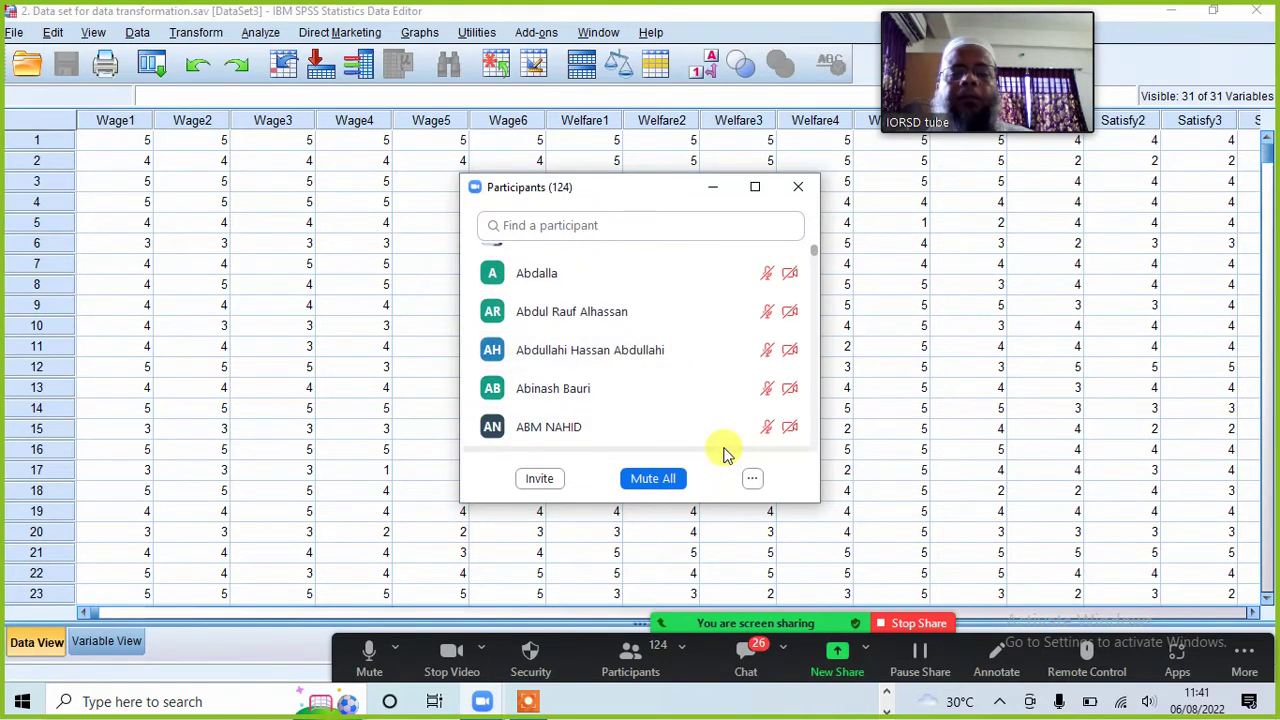
scroll(664, 400, up, 2)
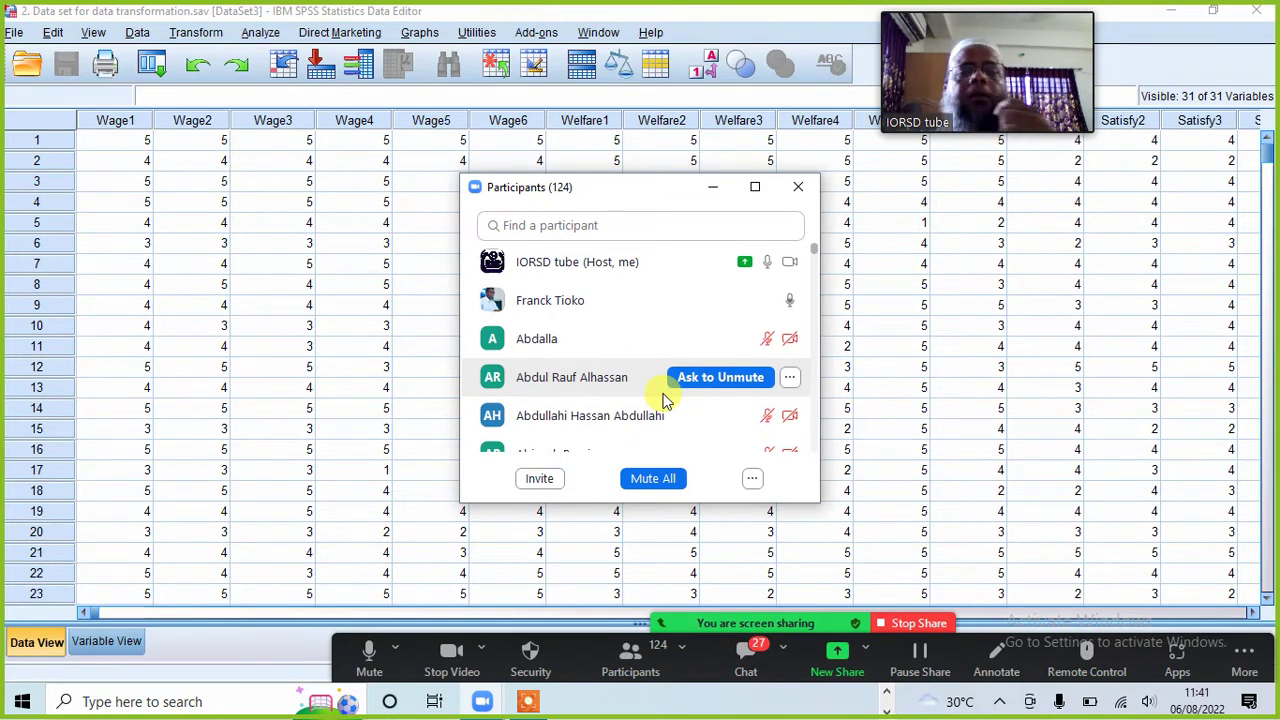
click(714, 188)
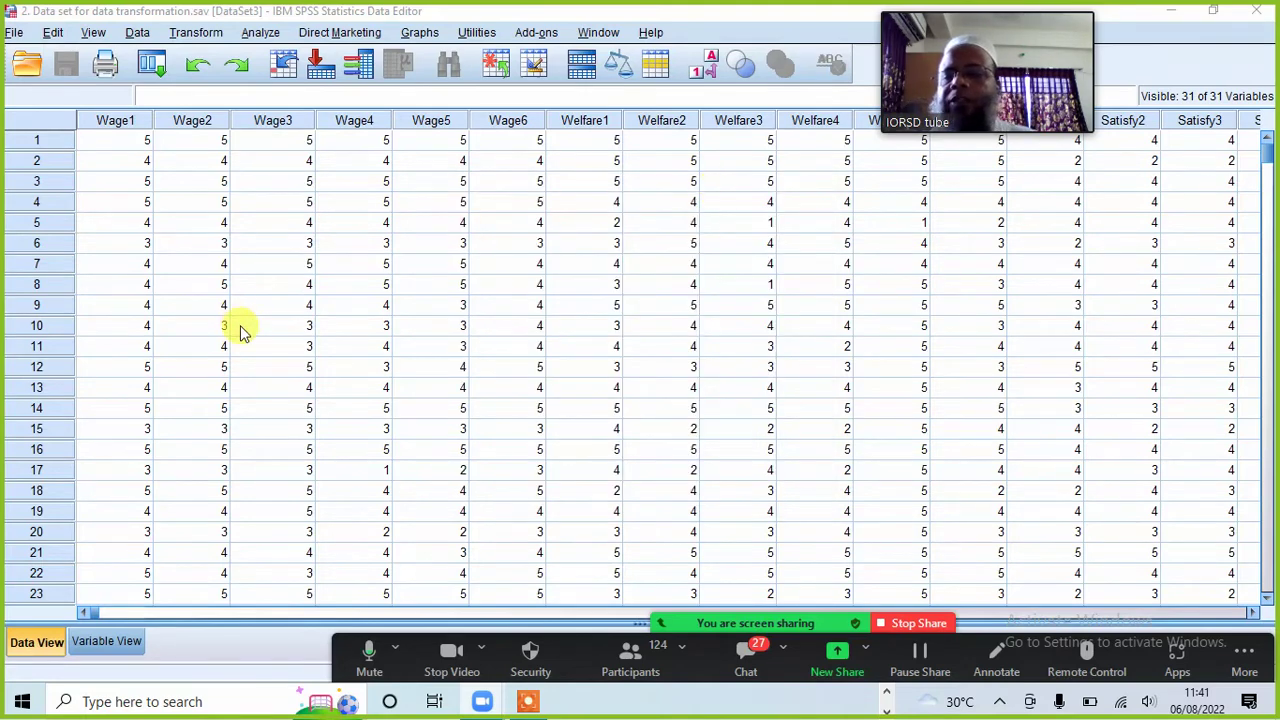
Examine the available variable types for Wage1 in the variable definitions, leaving its type as is.
click(100, 643)
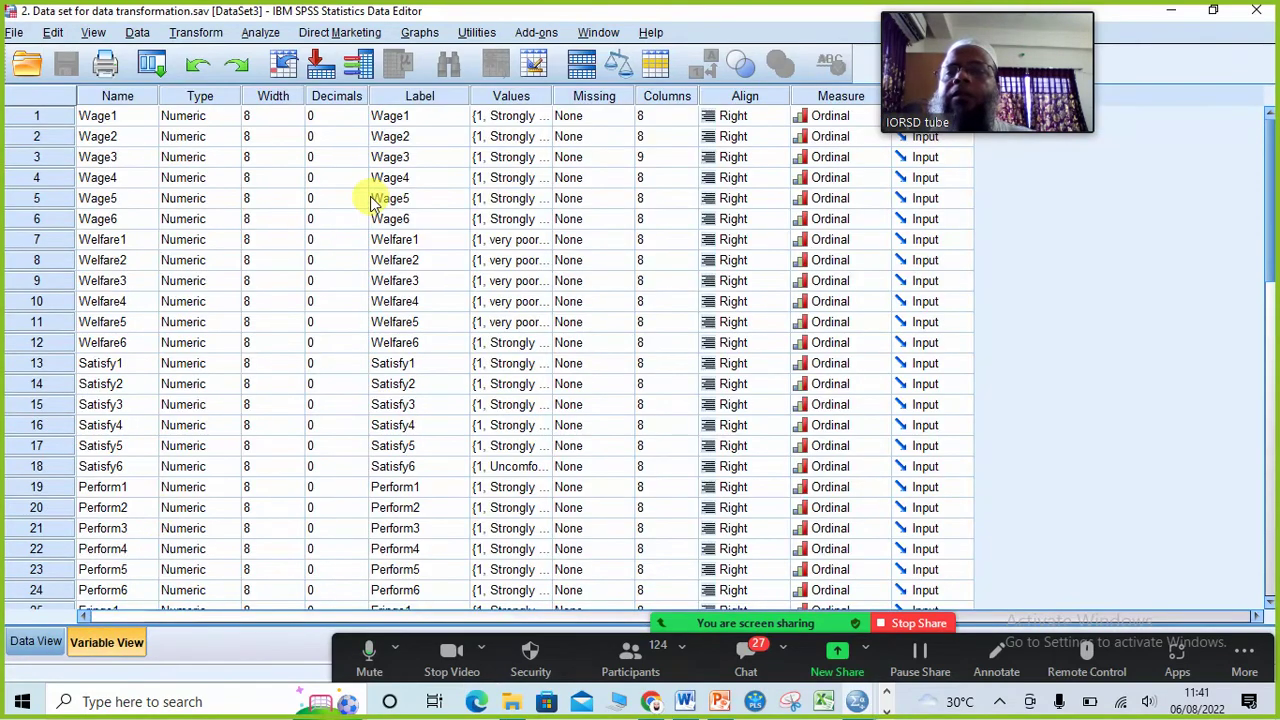
click(226, 115)
click(232, 115)
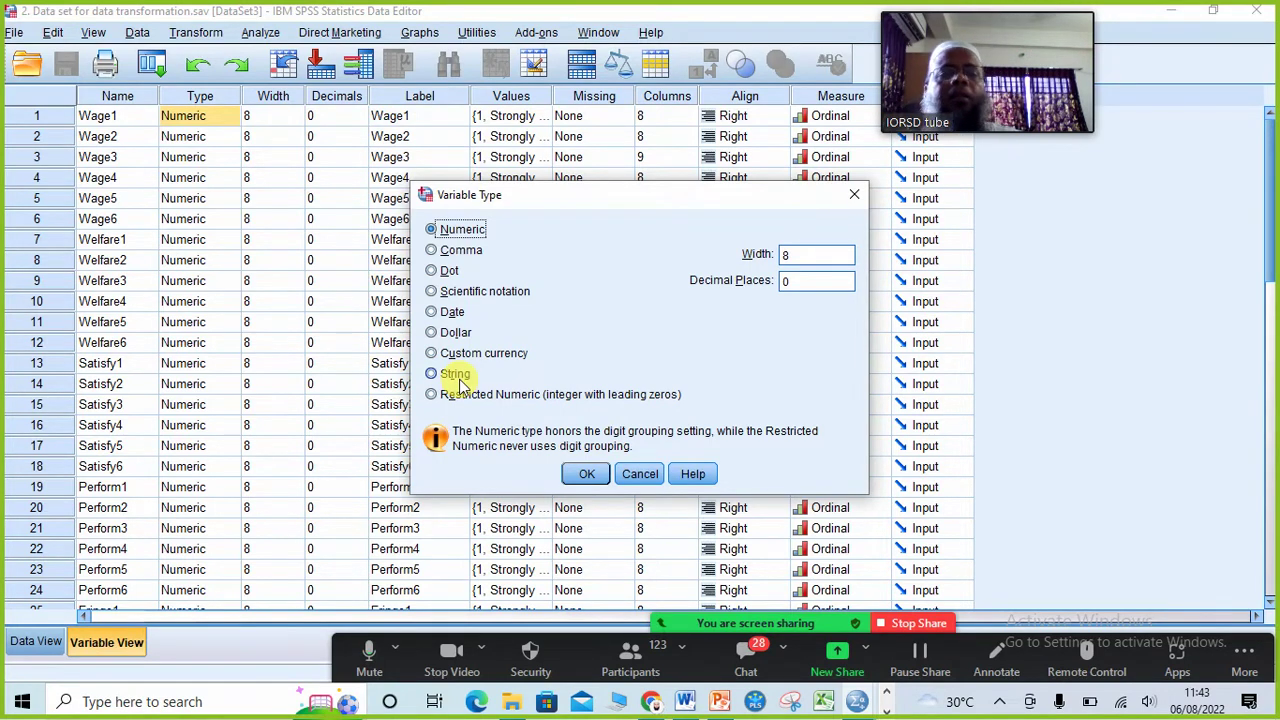
click(854, 194)
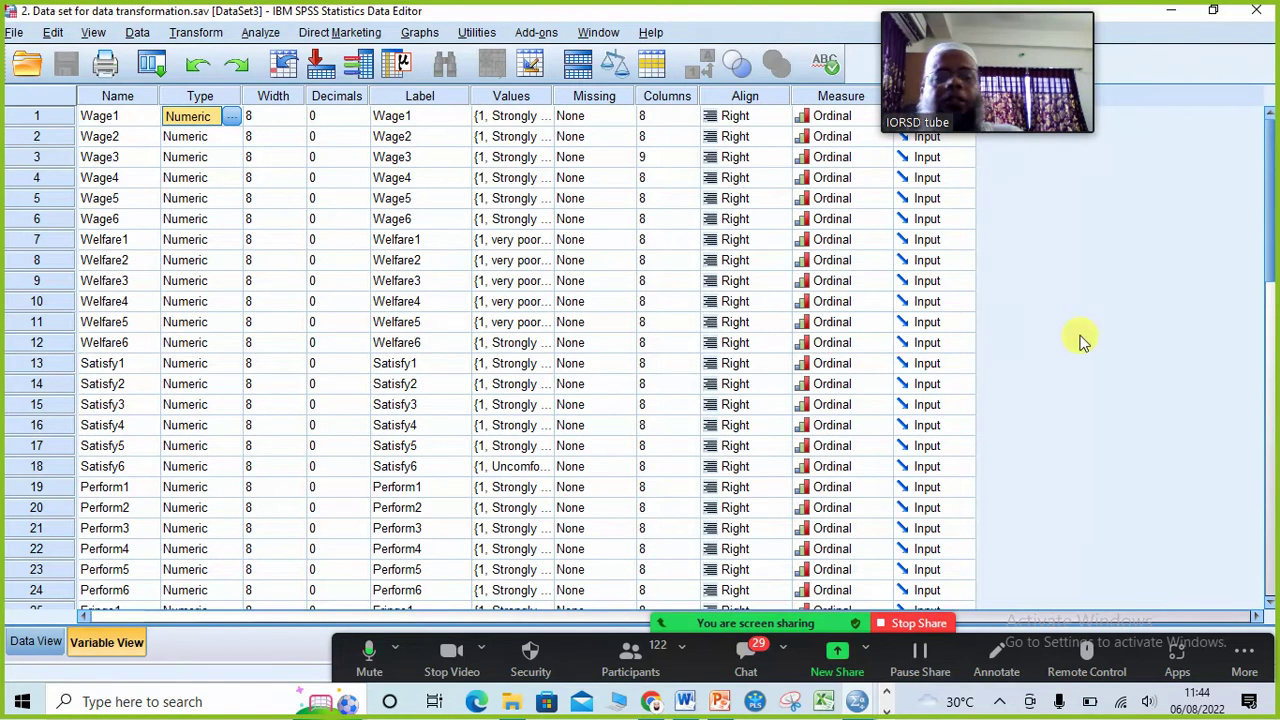
Look through the data columns from Wage1 to Fringe7 and return to the first column.
drag(1015, 31, 1185, 112)
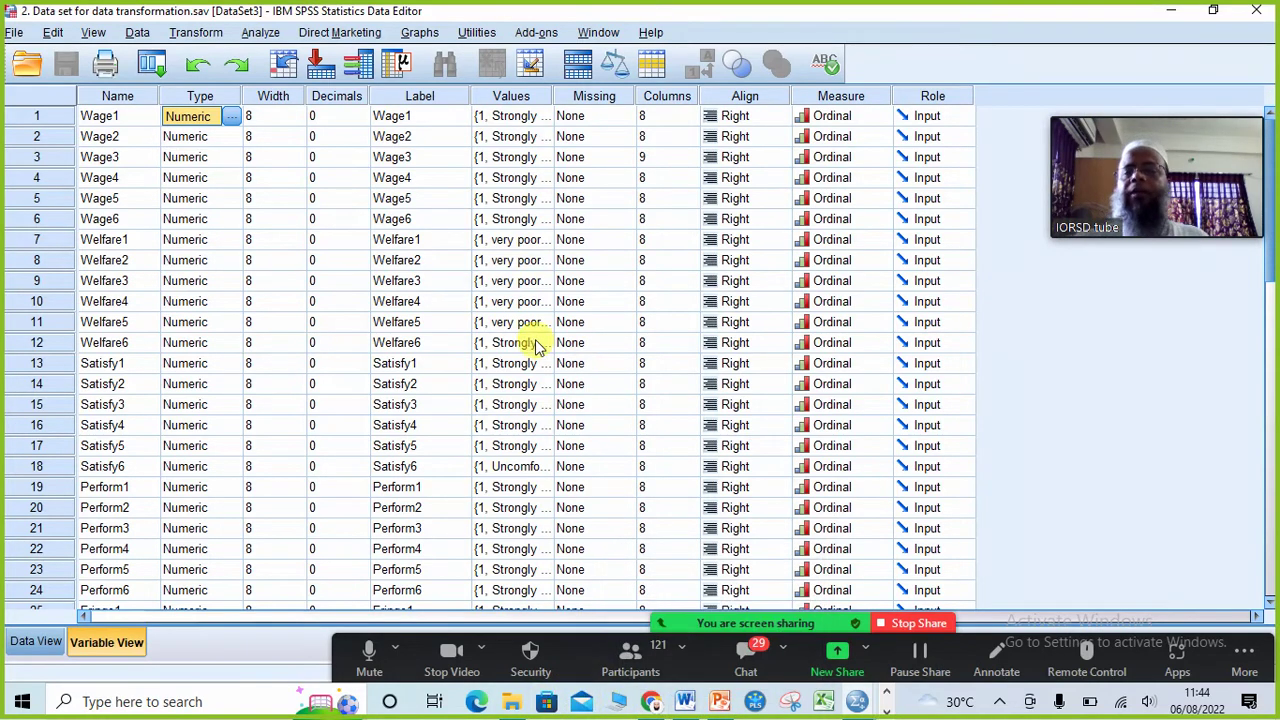
click(40, 641)
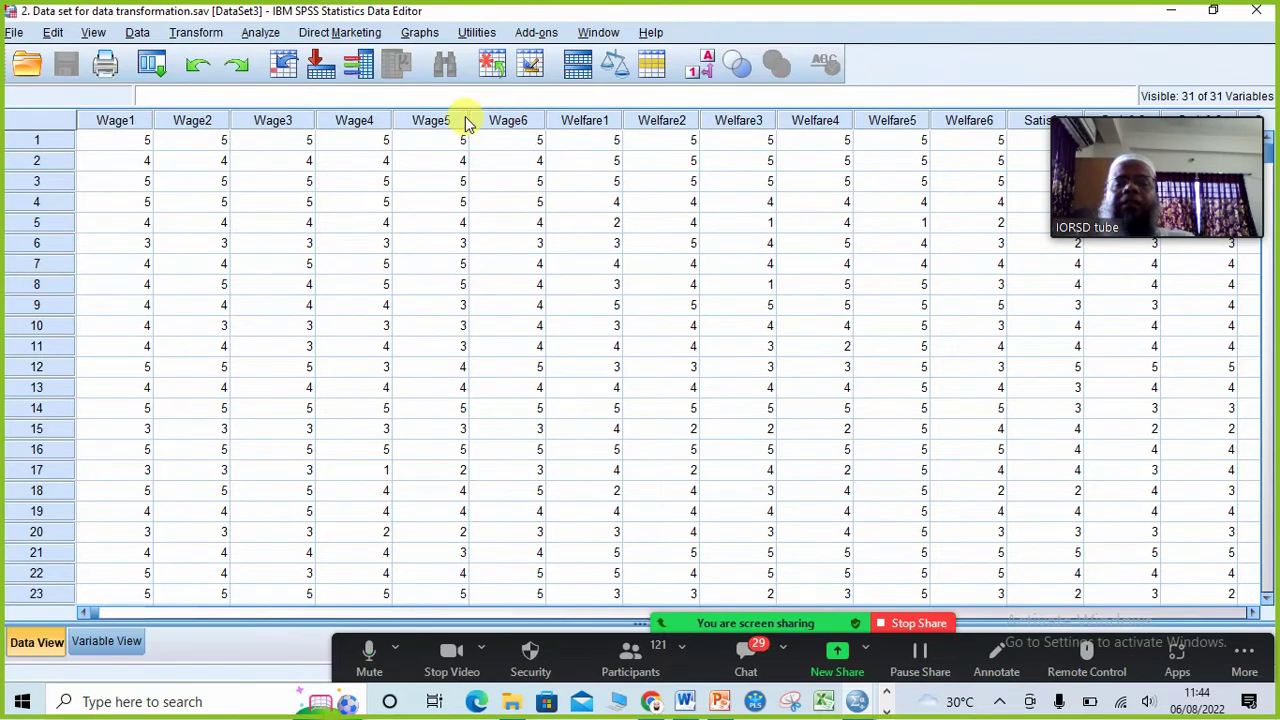
drag(1170, 140, 1177, 266)
click(1119, 614)
click(1119, 614)
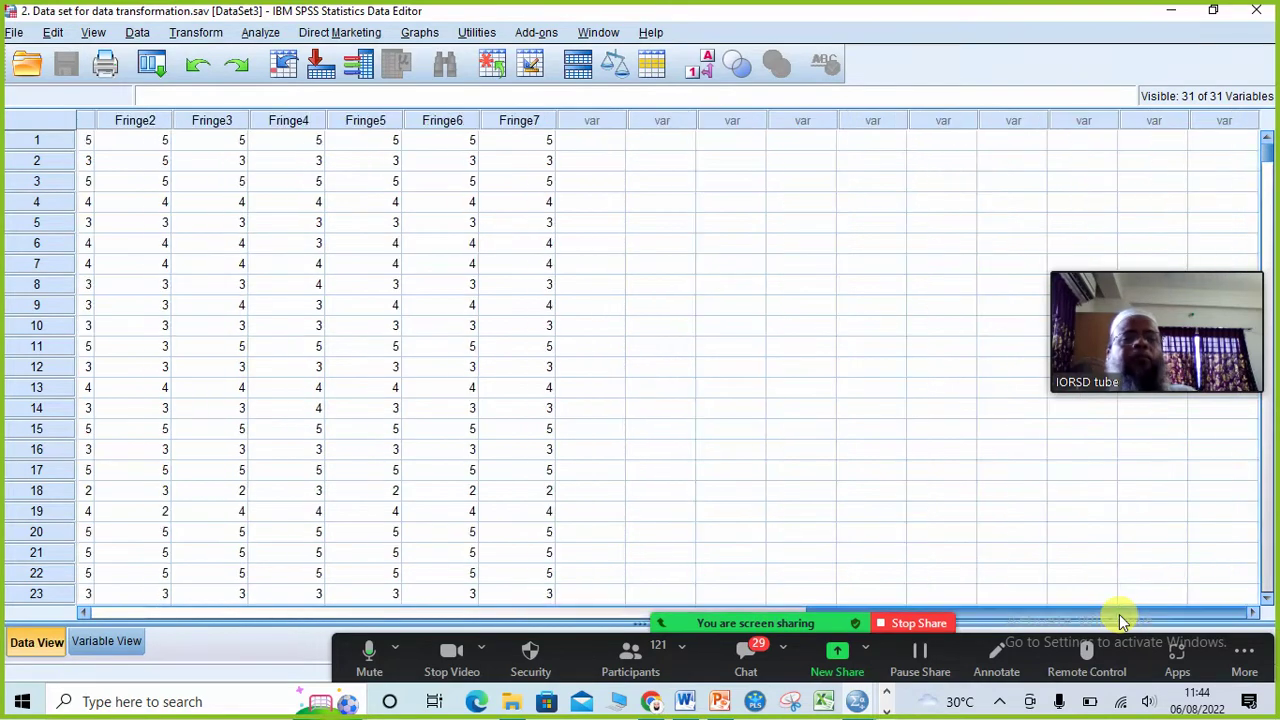
click(478, 614)
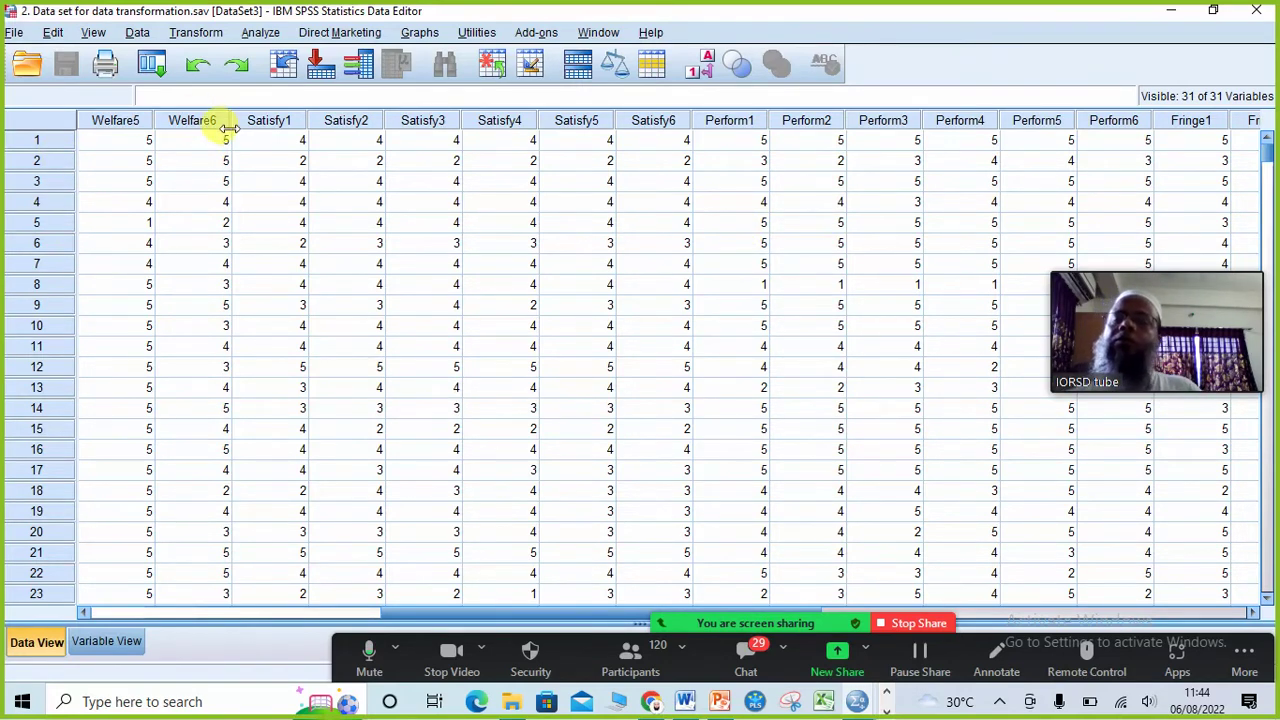
drag(551, 608, 214, 608)
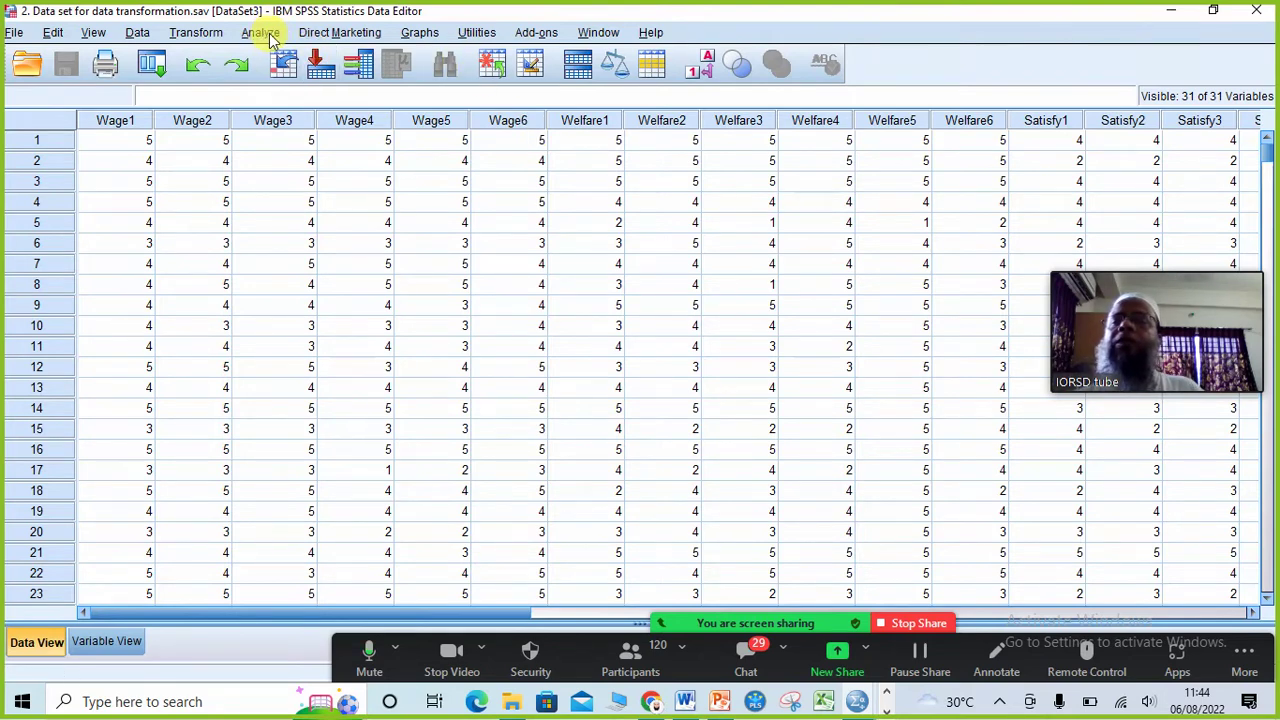
click(200, 34)
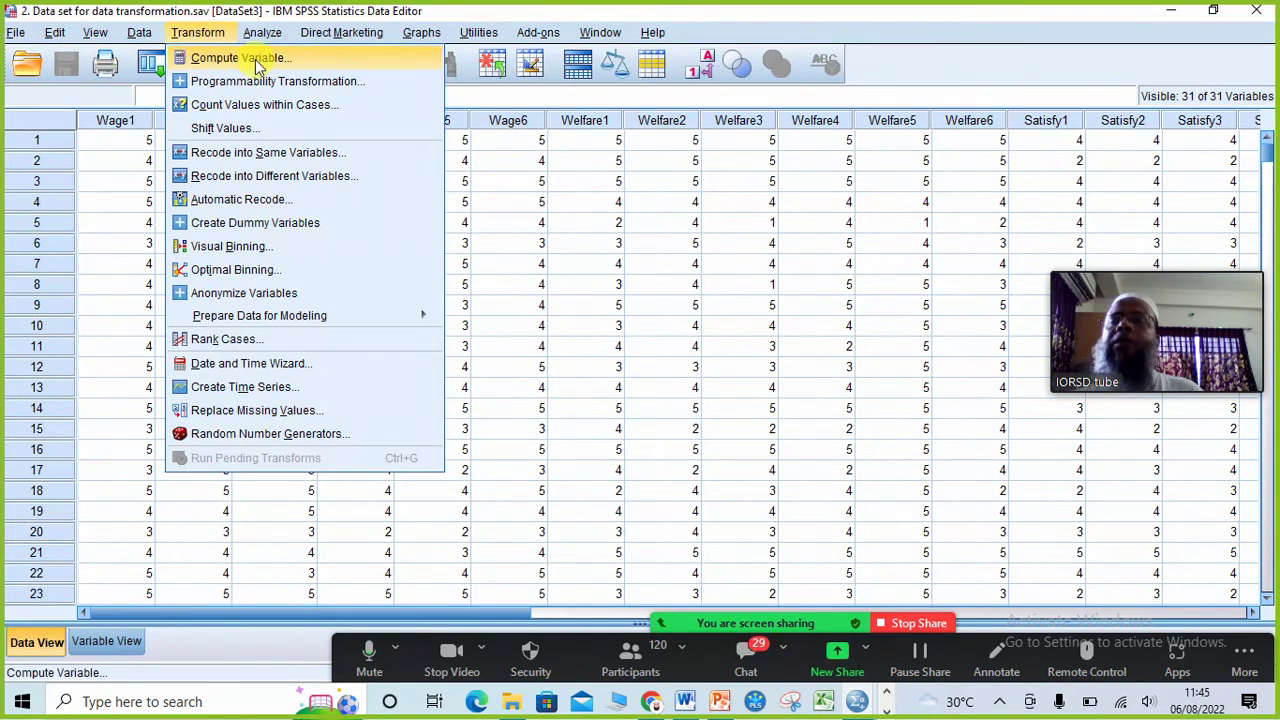
click(240, 58)
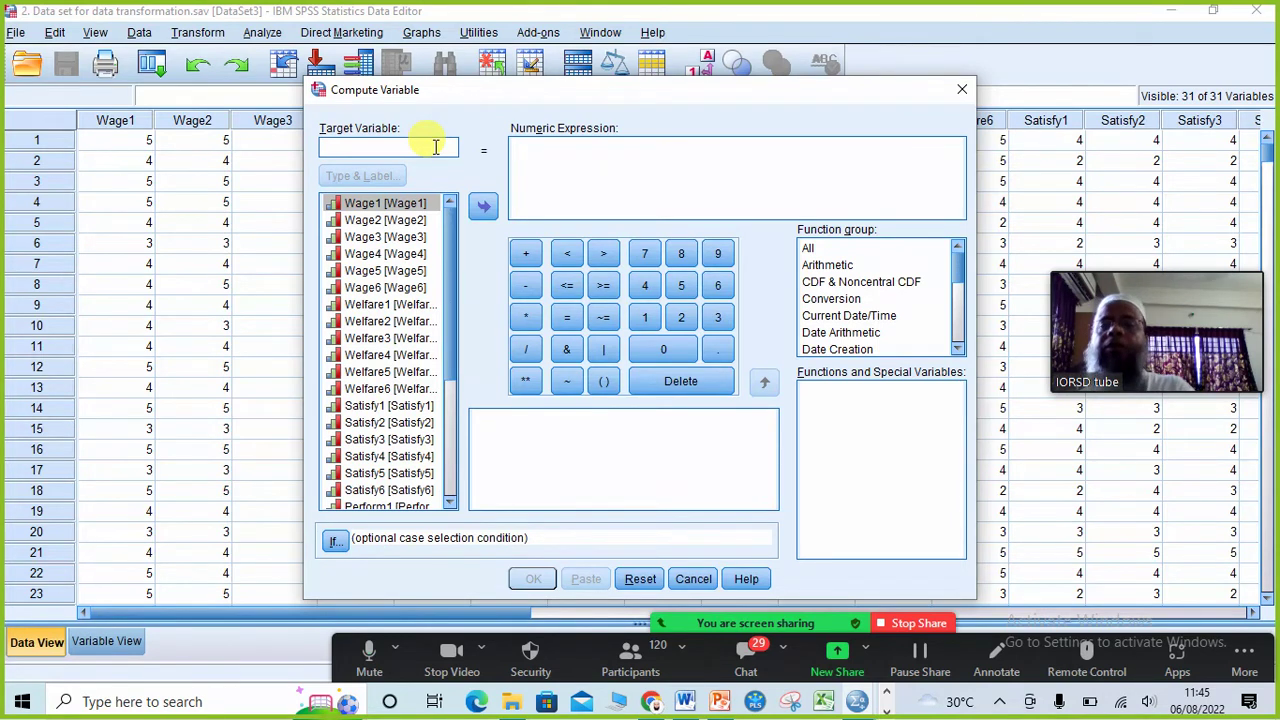
text(W)
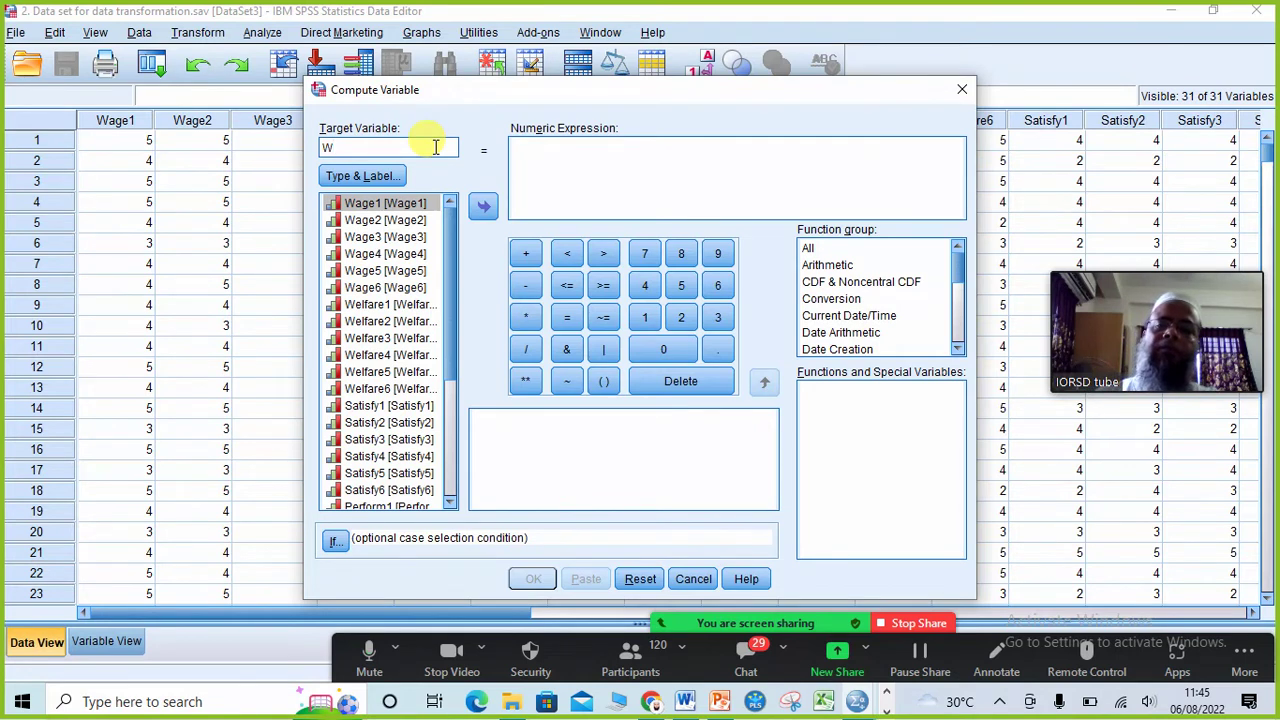
text(age)
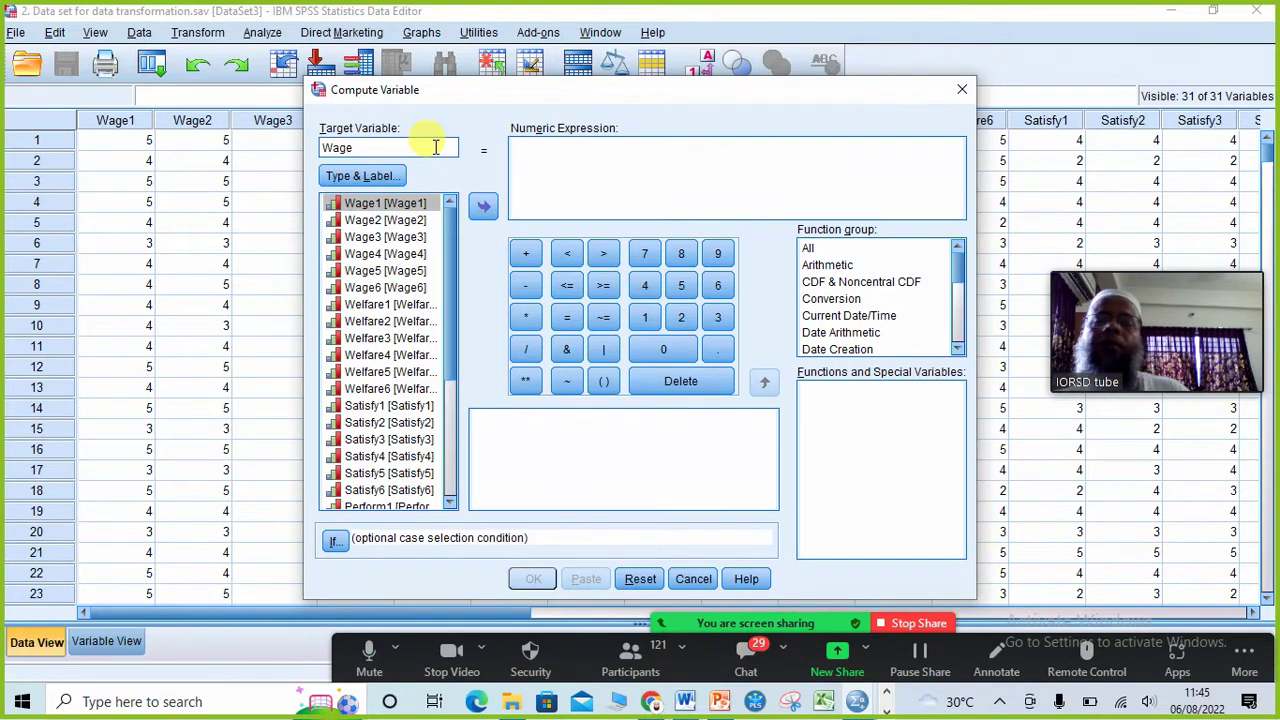
click(540, 155)
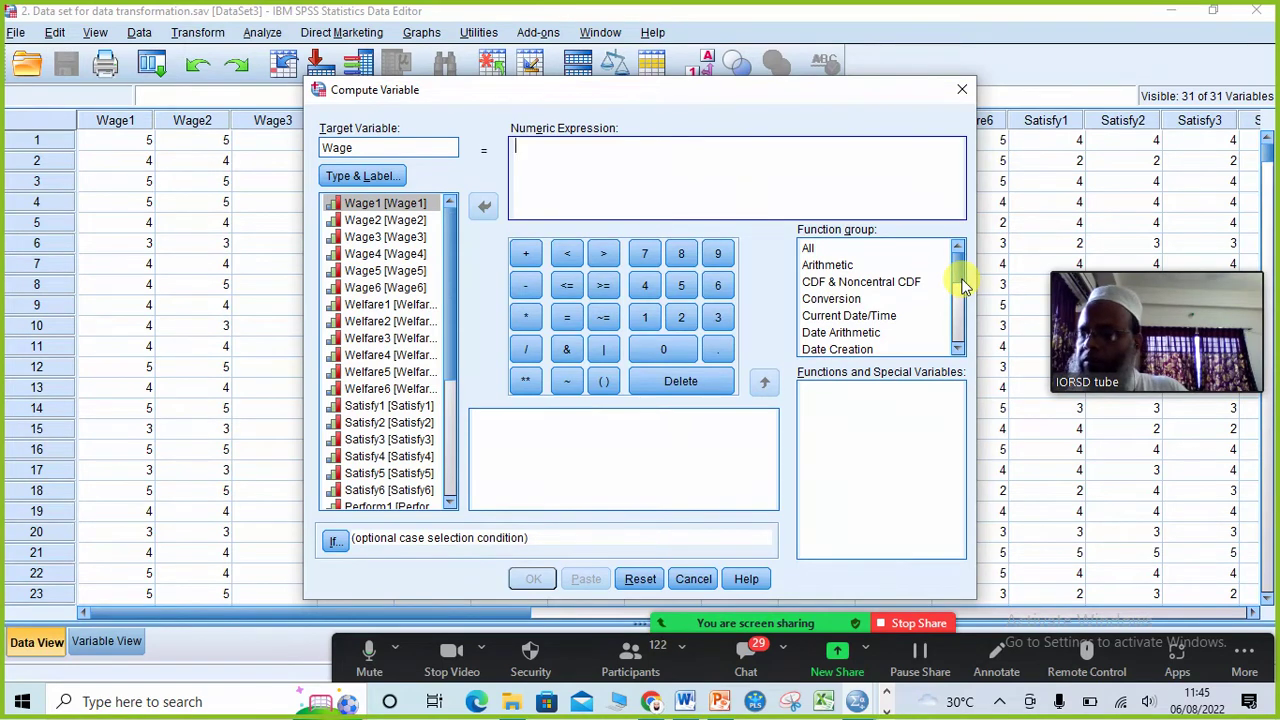
drag(963, 285, 925, 336)
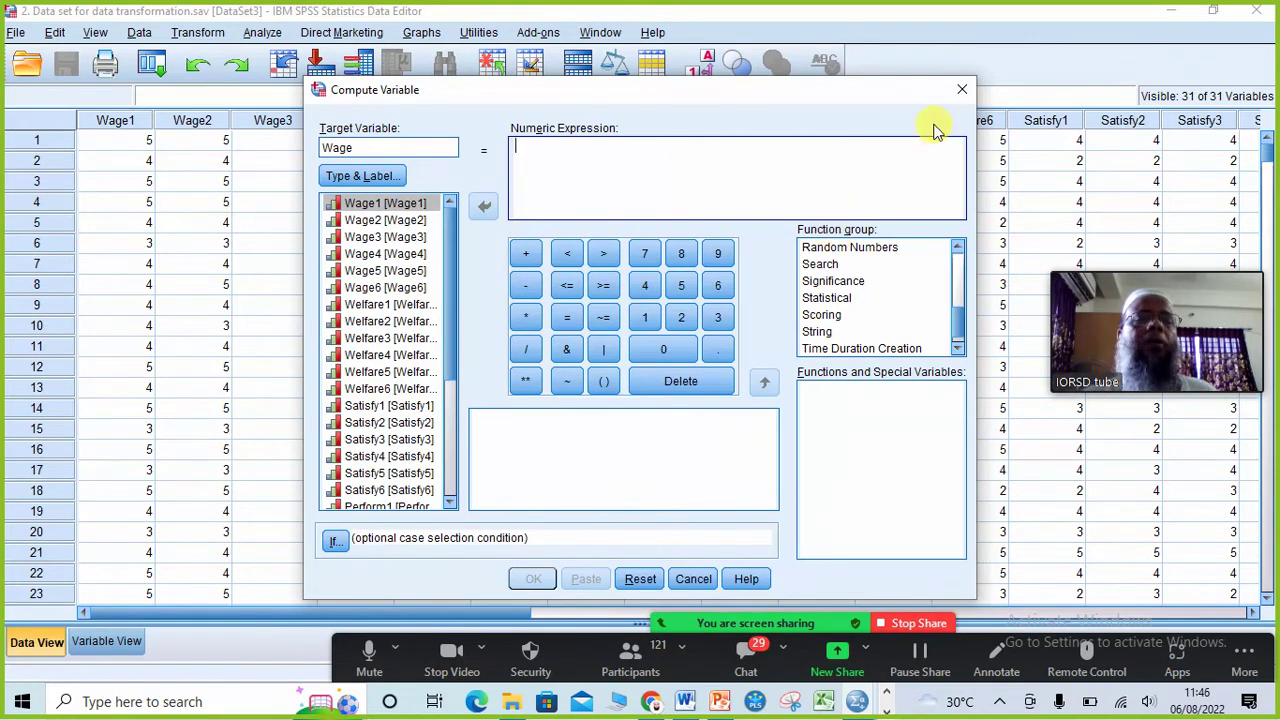
click(961, 90)
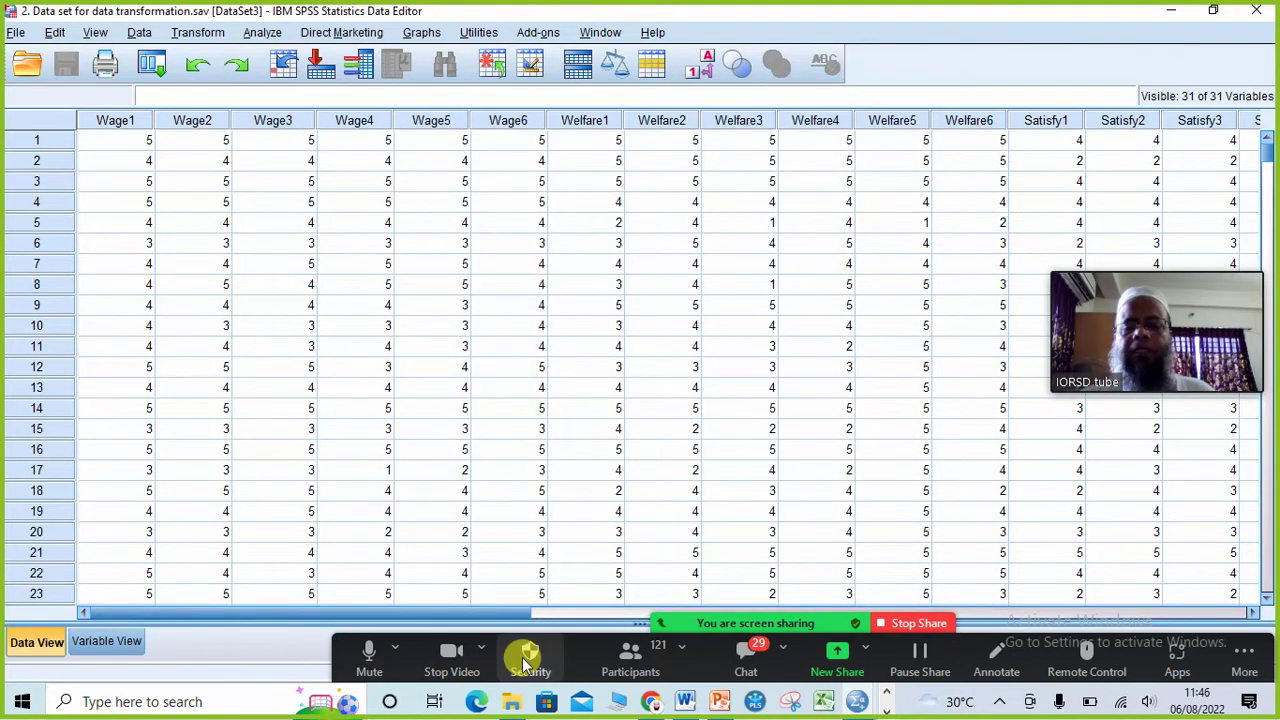
click(511, 701)
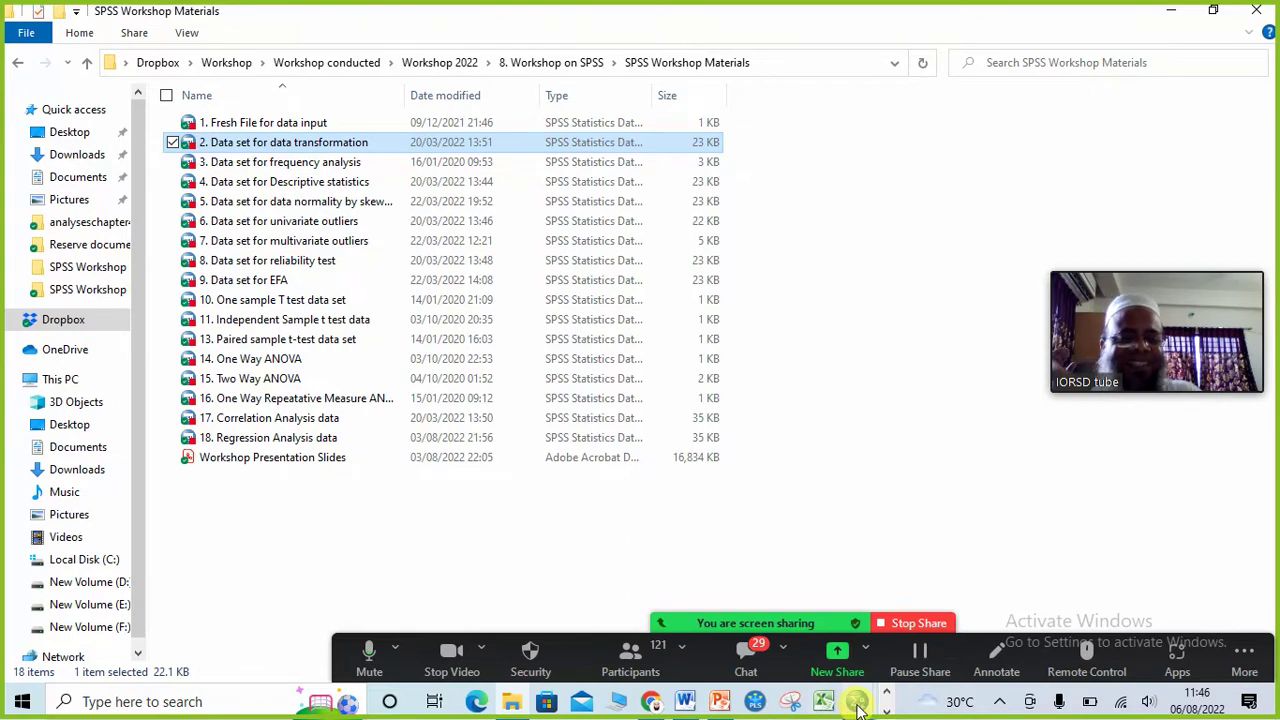
click(857, 706)
click(1152, 625)
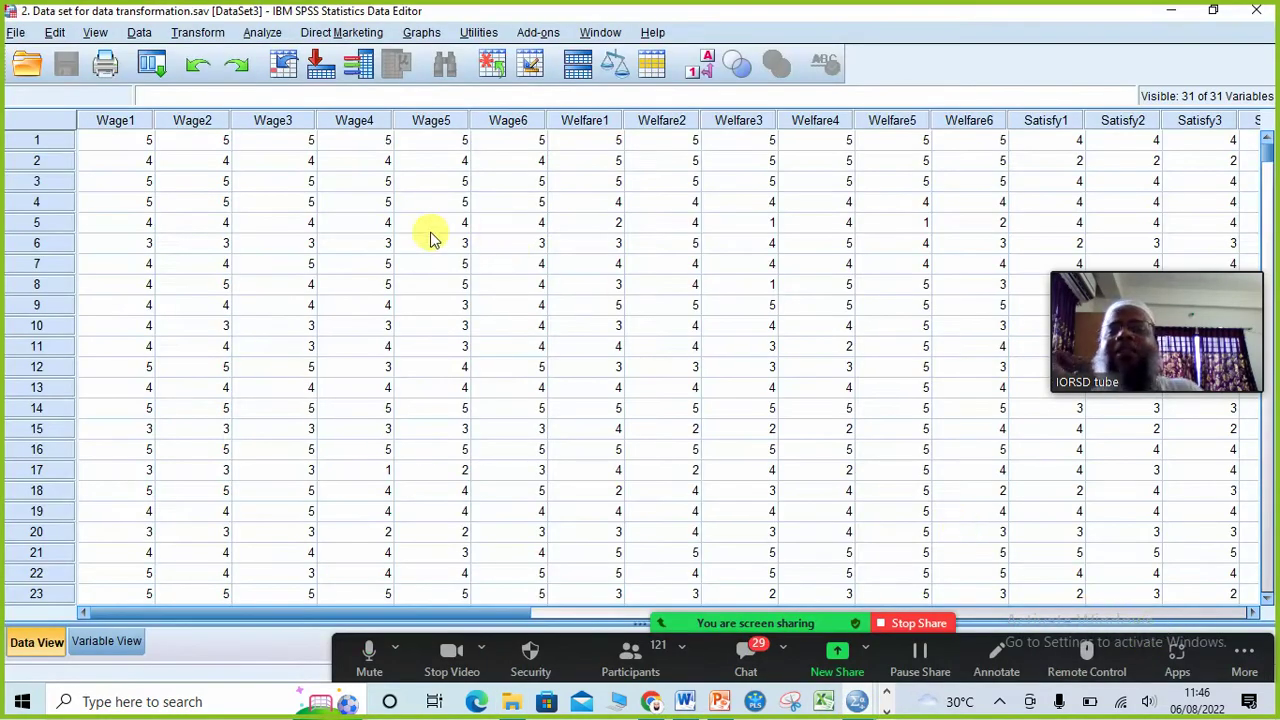
click(98, 641)
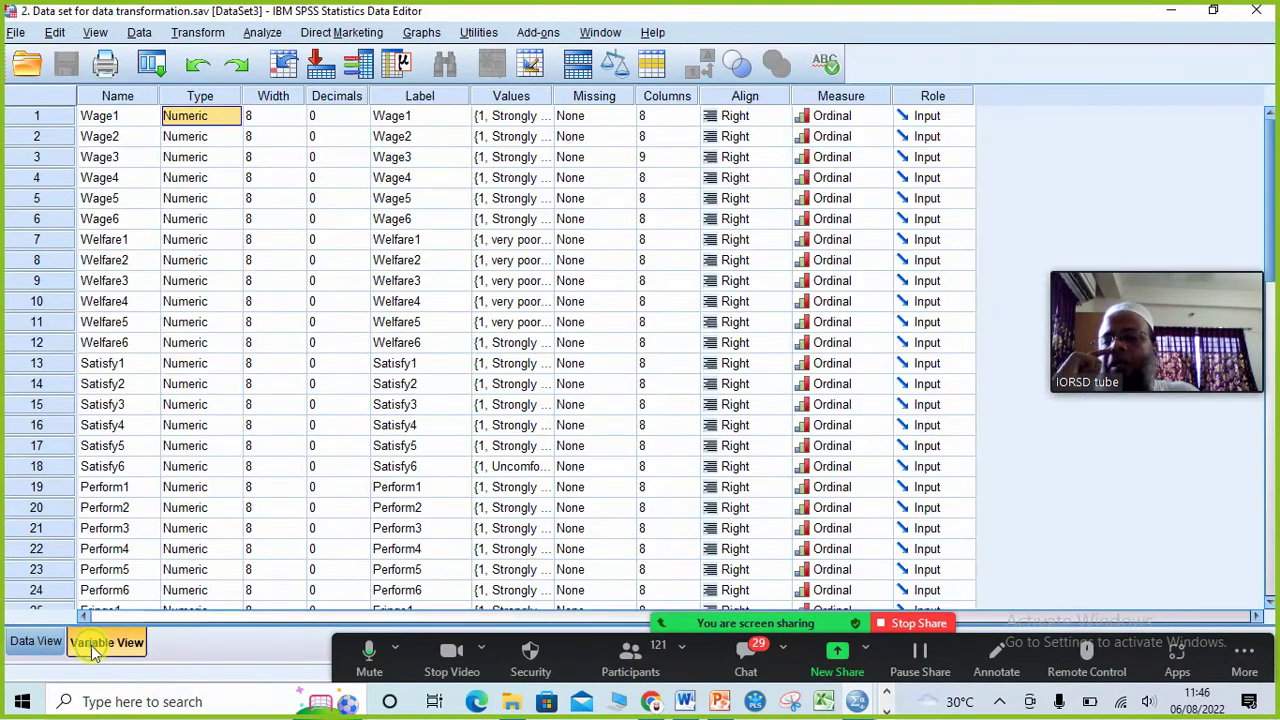
click(38, 641)
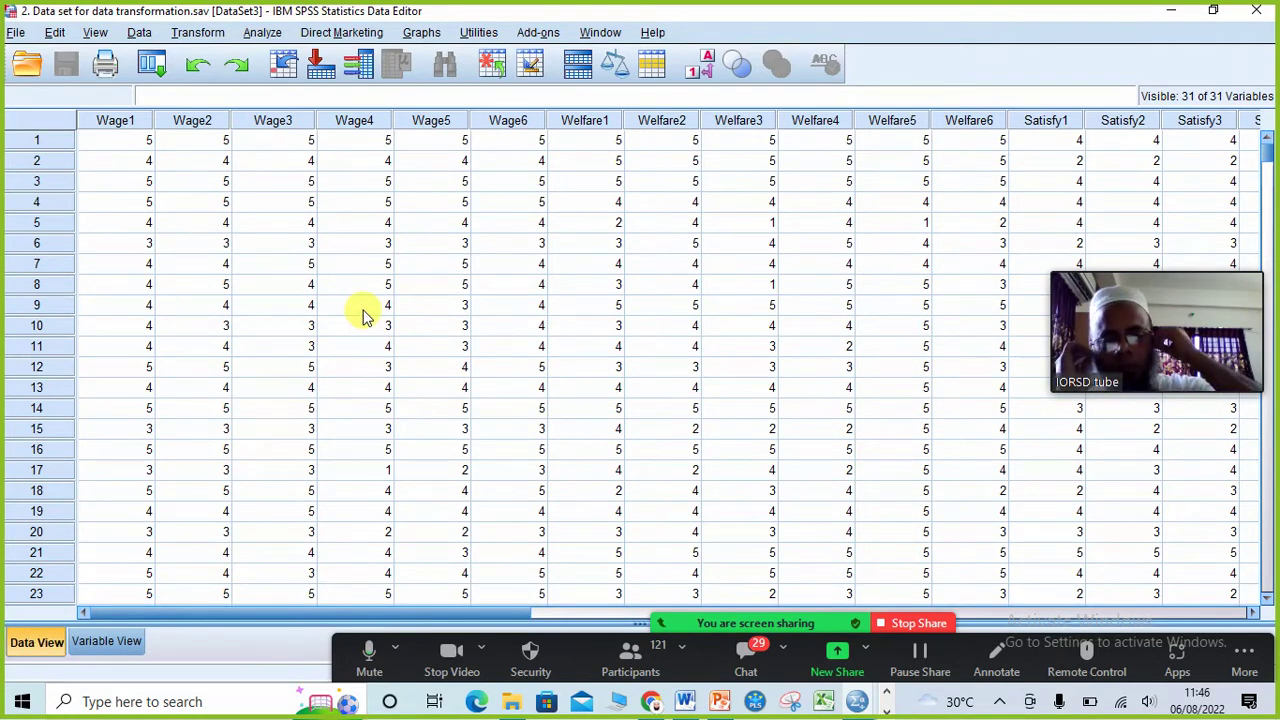
Start a Compute Variable operation and name the target variable Wage.
click(214, 36)
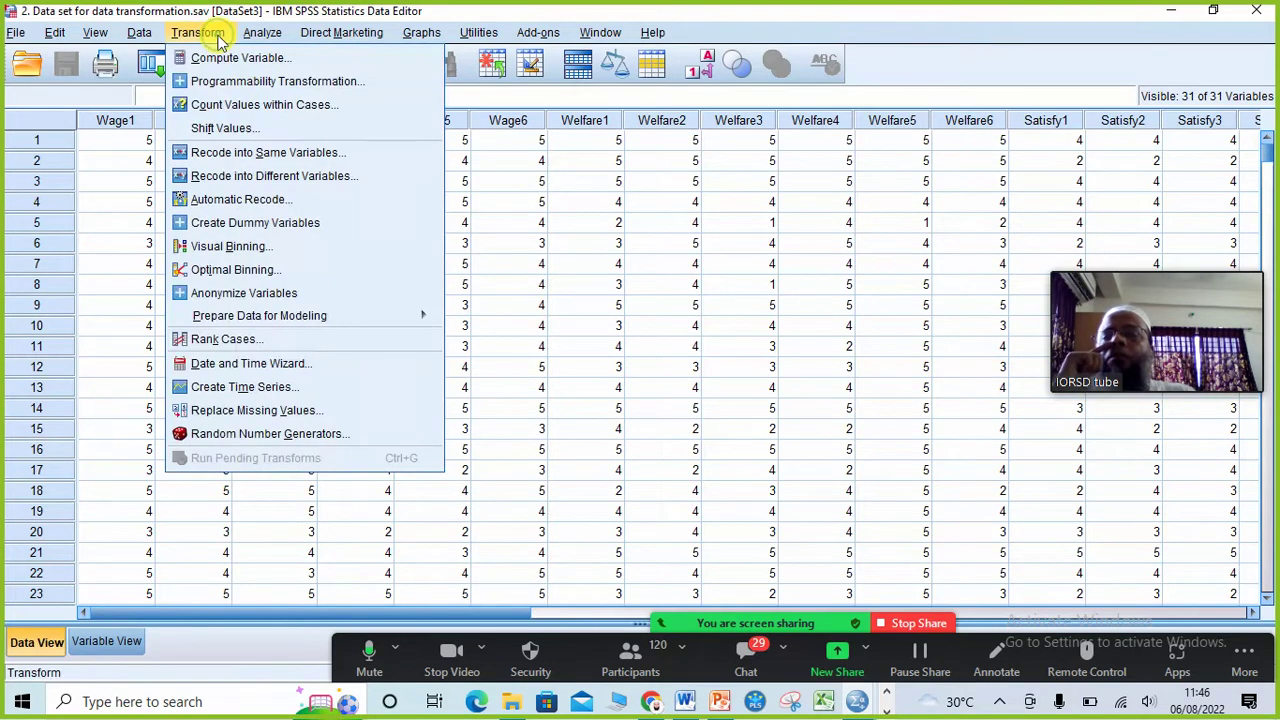
click(268, 60)
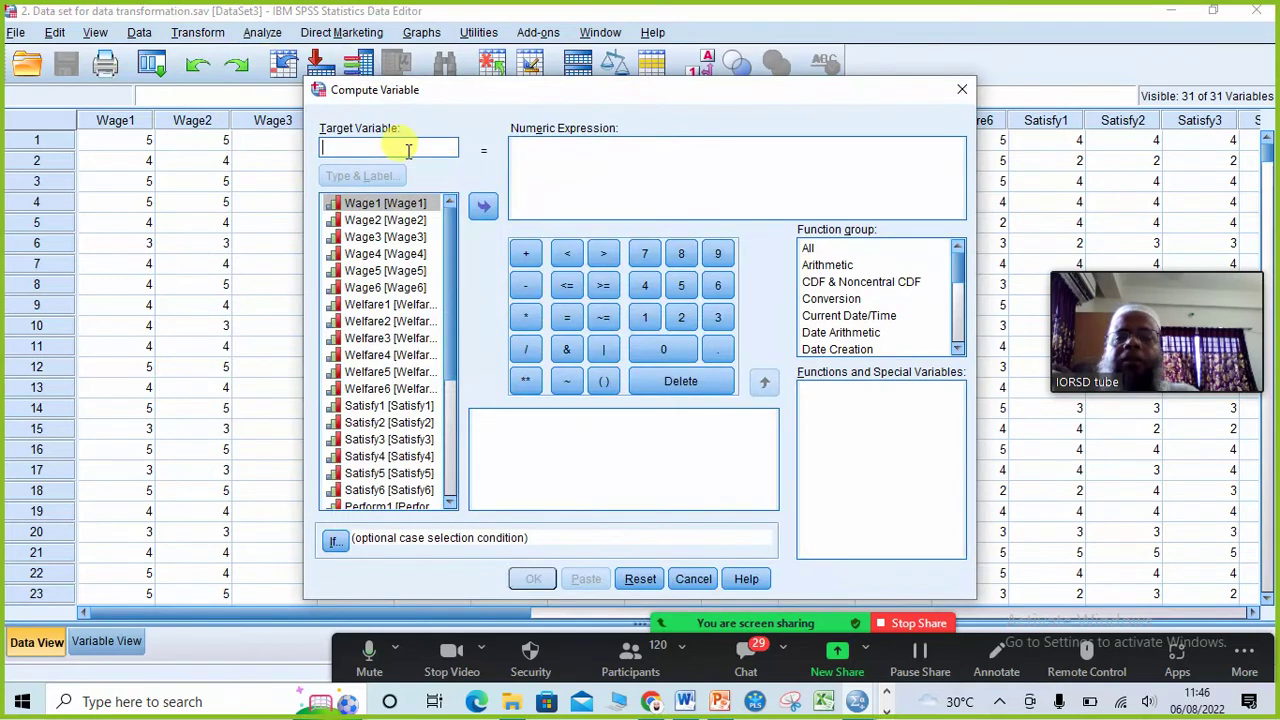
drag(696, 95, 666, 43)
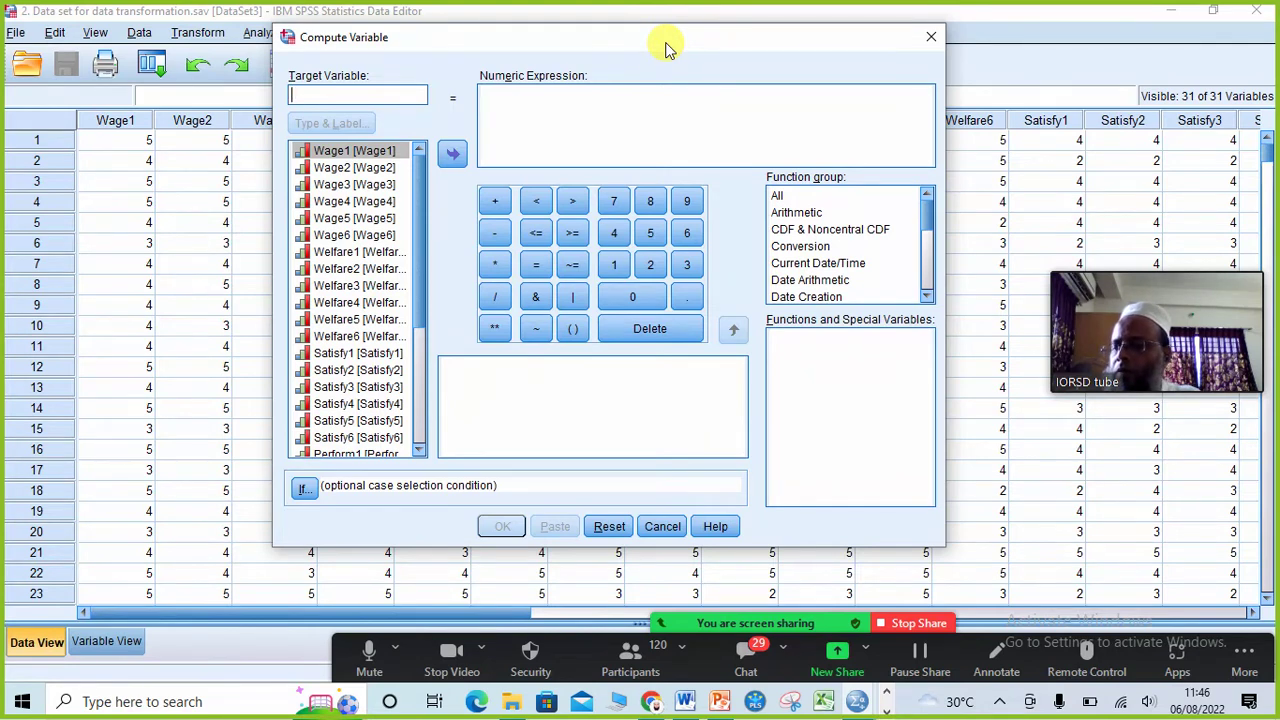
click(362, 92)
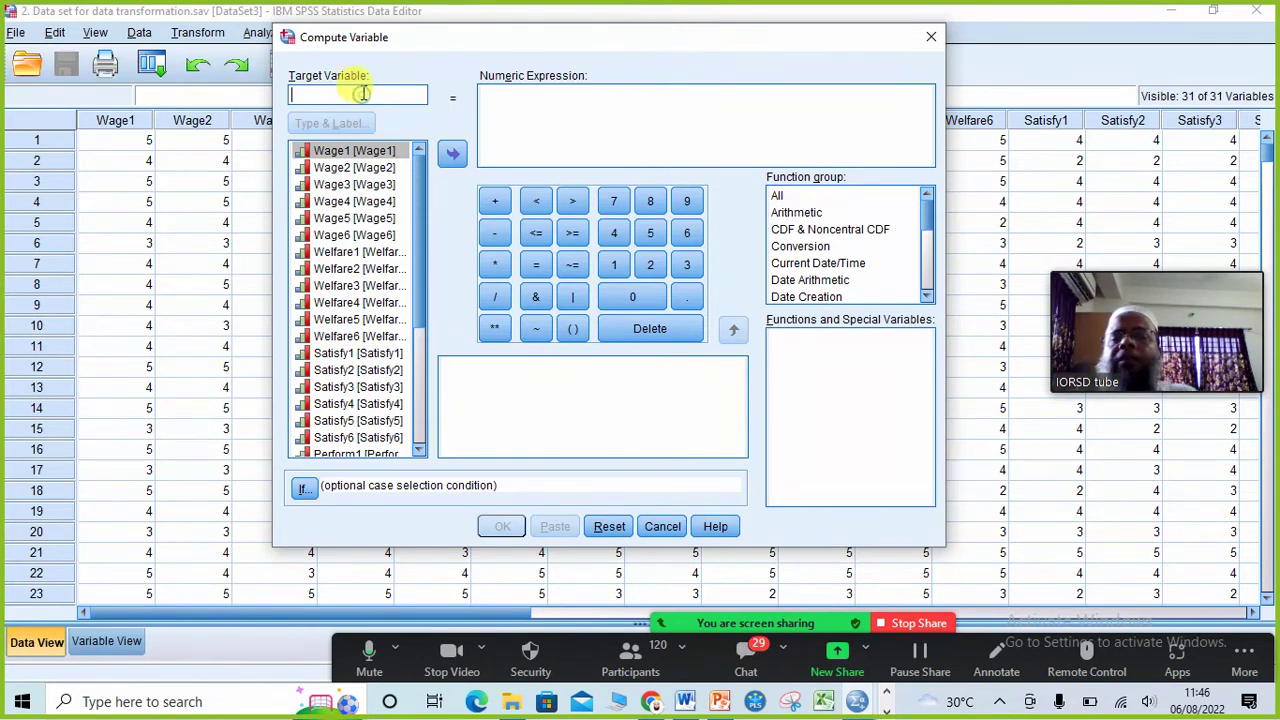
text(Wage)
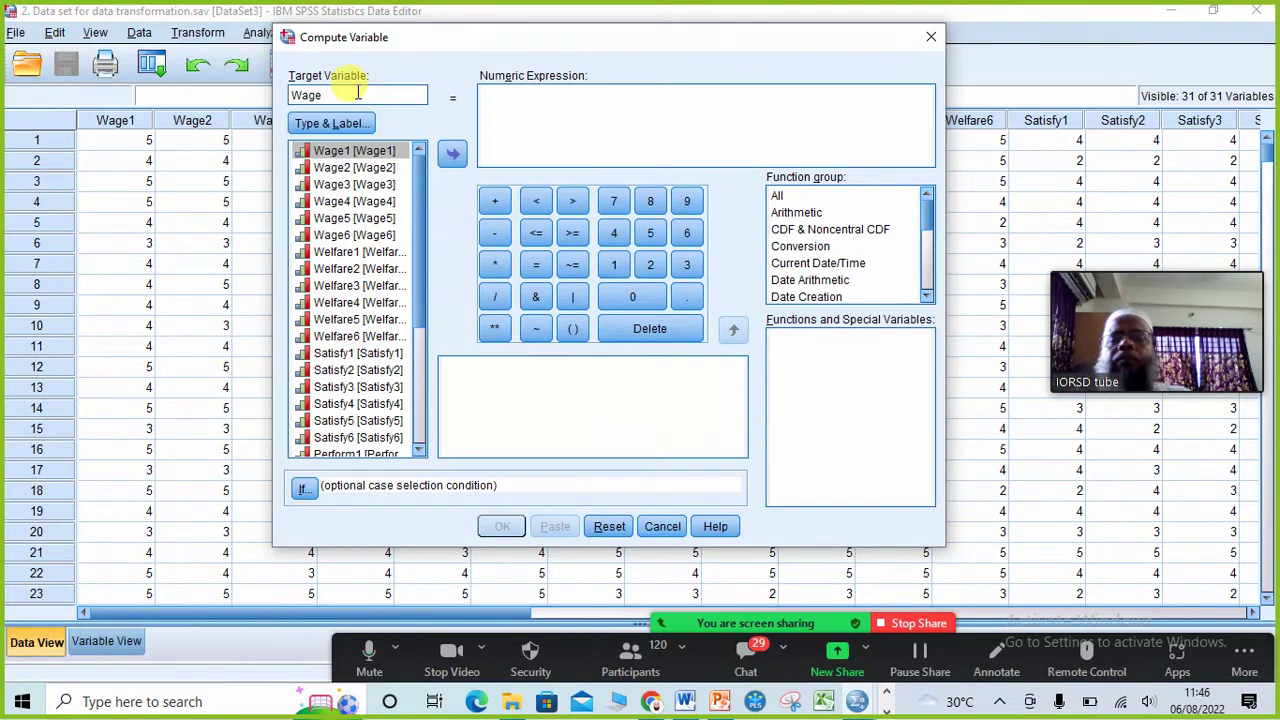
Insert the statistical Mean function into the numeric expression and clear its placeholder arguments.
click(496, 93)
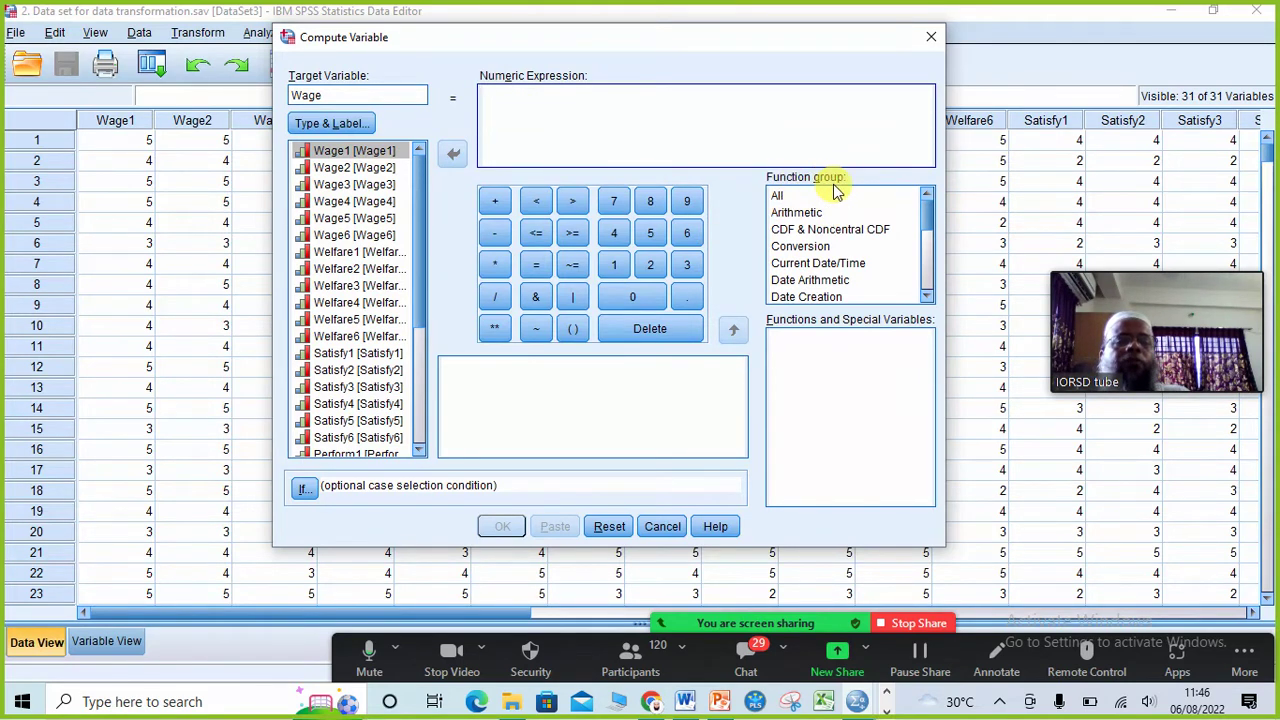
drag(926, 222, 928, 271)
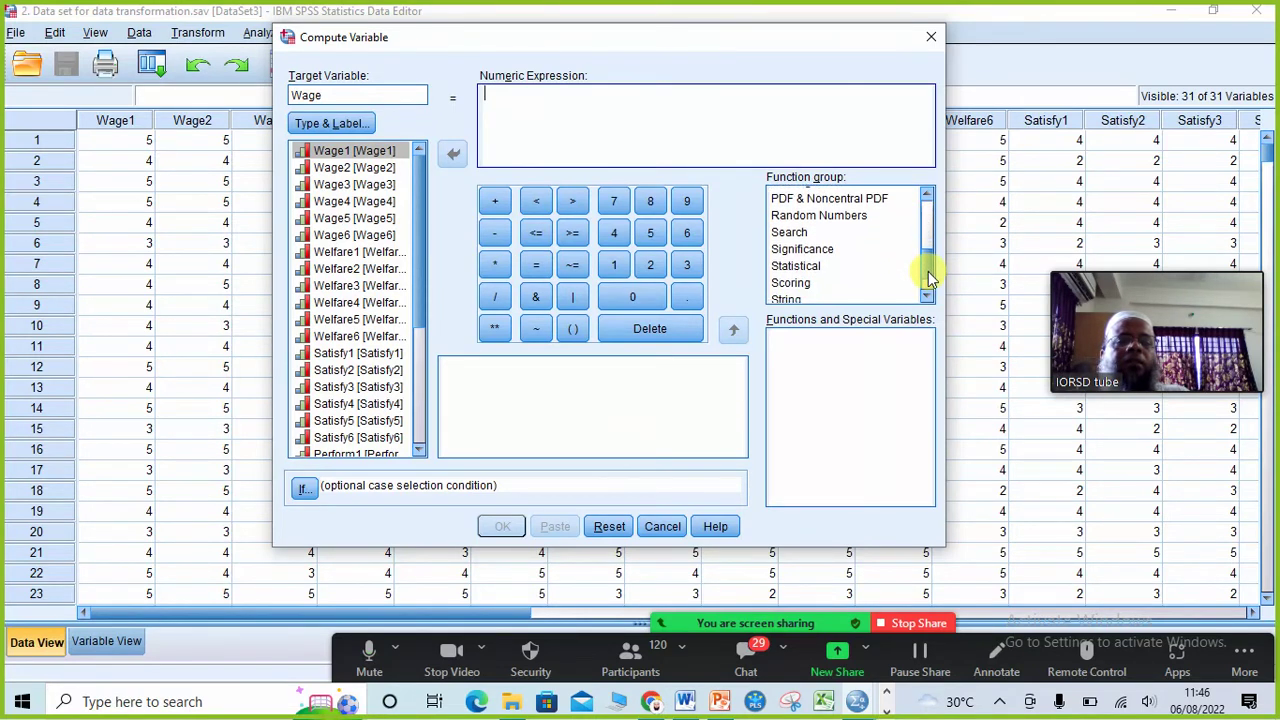
click(808, 268)
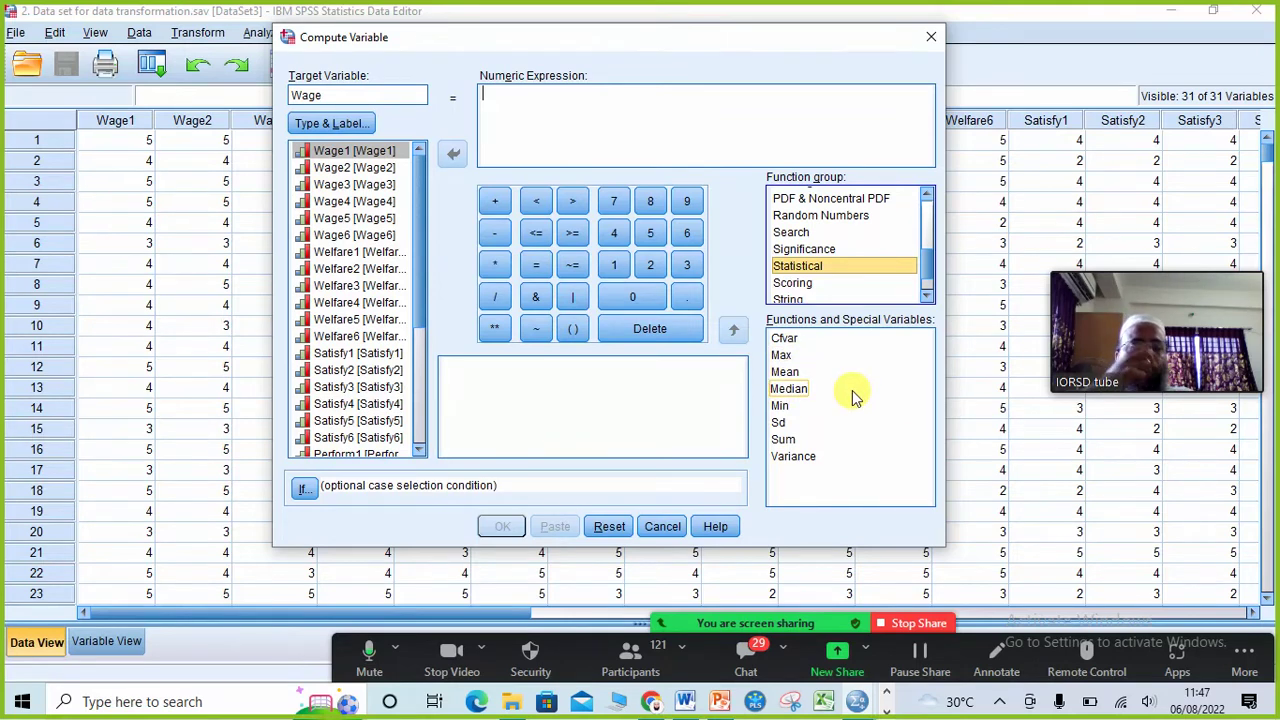
double_click(795, 378)
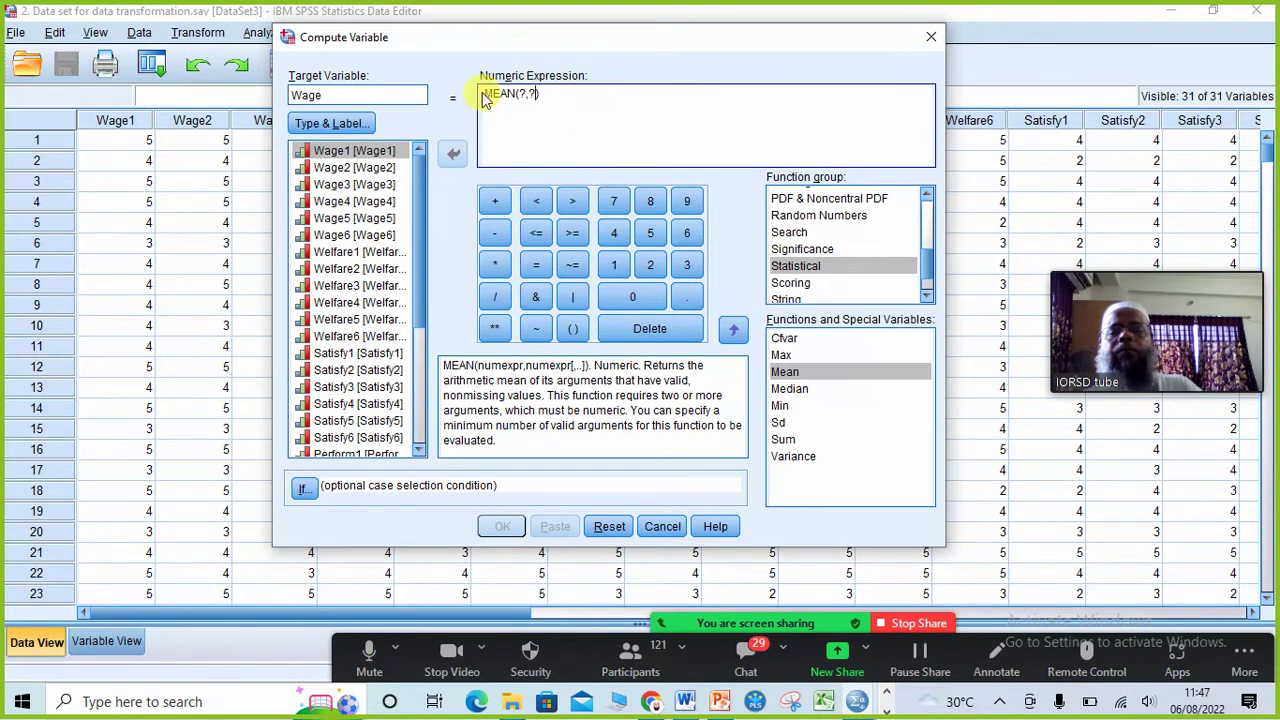
key(BackSpace)
key(BackSpace)
key(BackSpace)
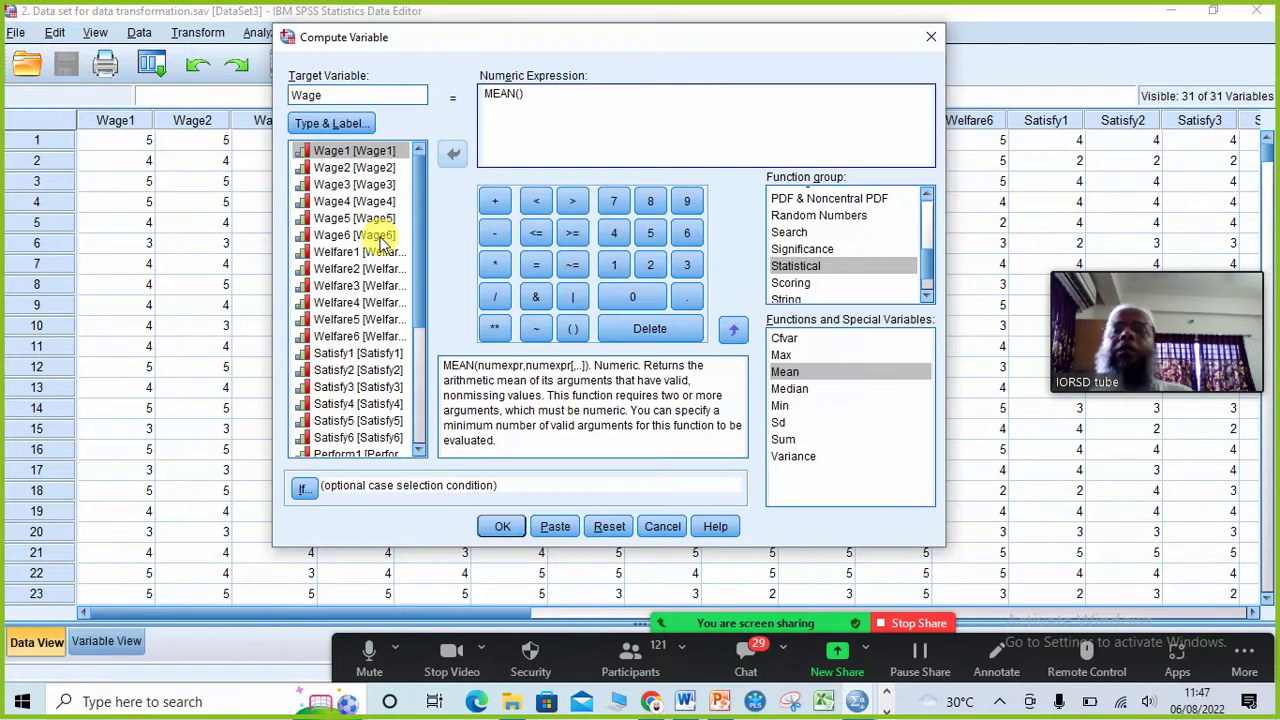
Enter Wage1 through Wage6, separated by commas, as the Mean function's arguments and run the computation.
double_click(389, 158)
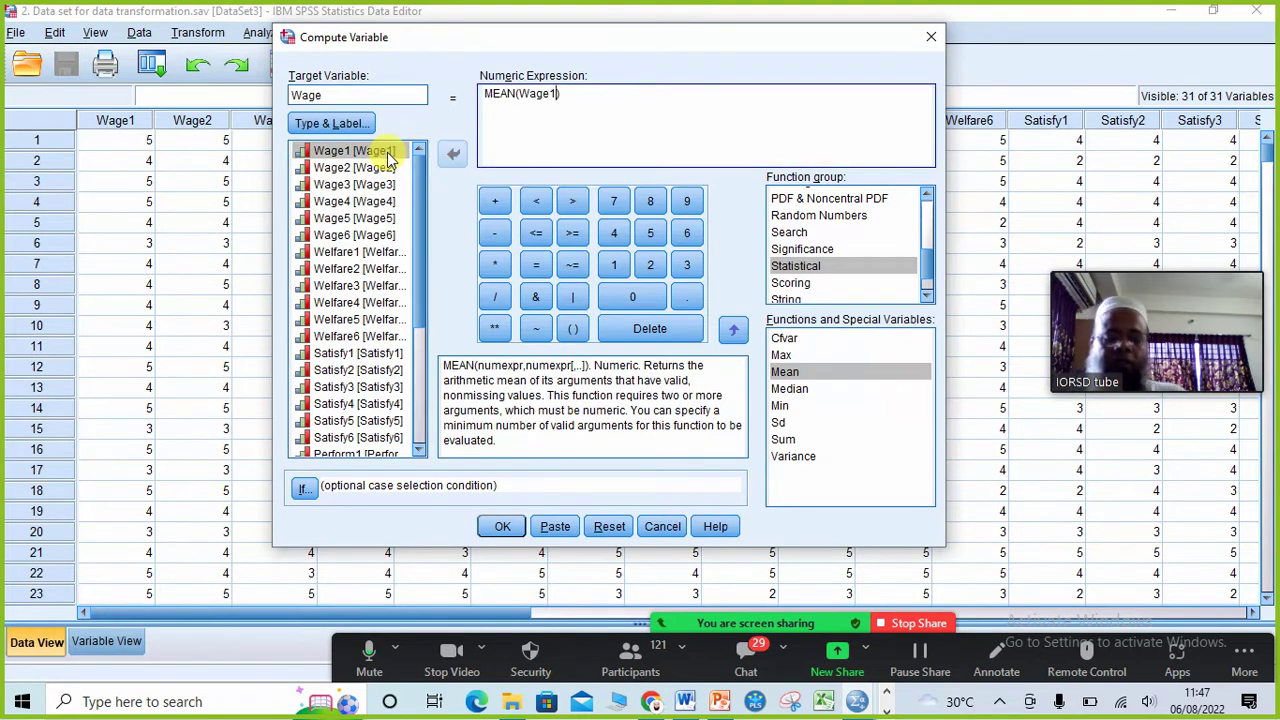
text(,)
double_click(370, 172)
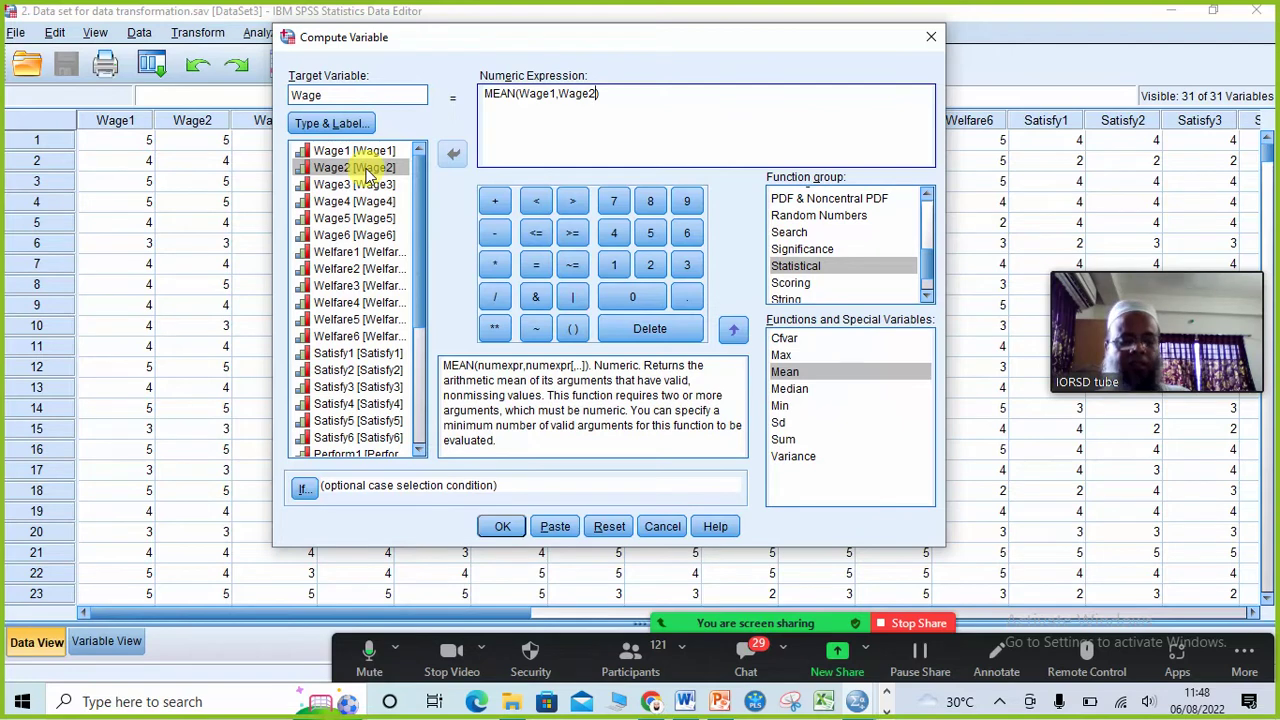
text(,)
double_click(367, 186)
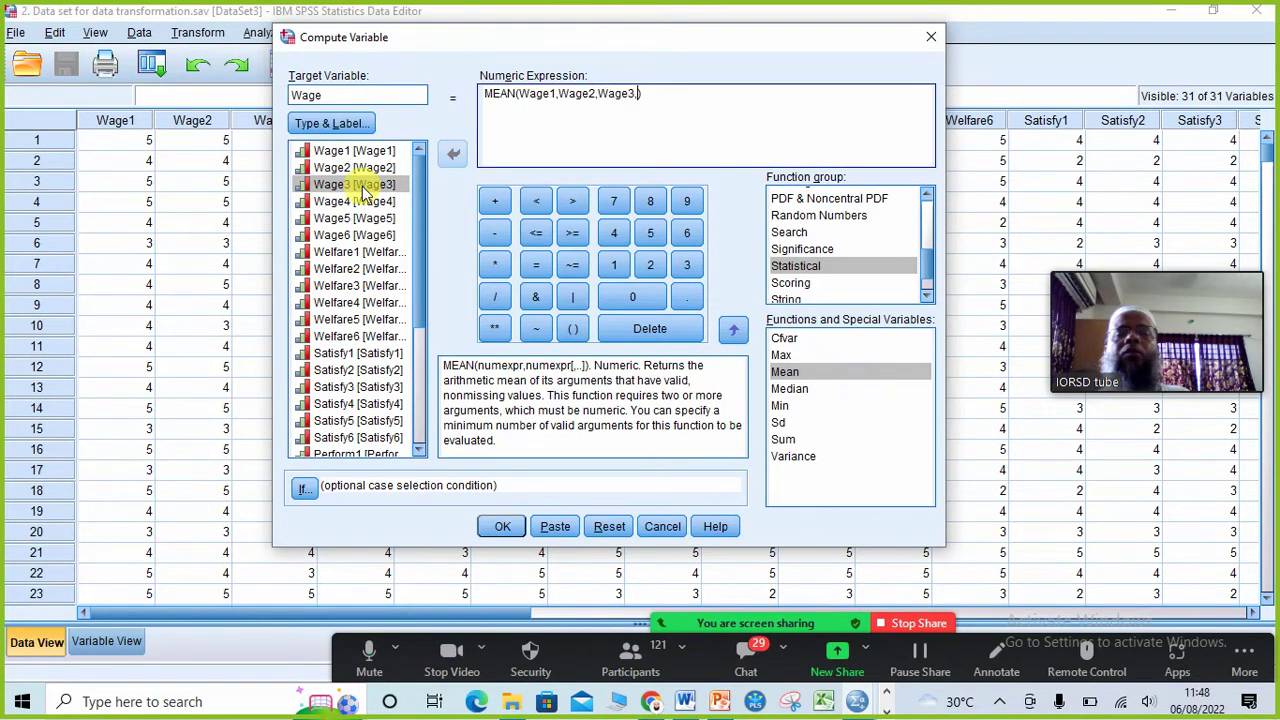
text(,)
click(366, 203)
double_click(366, 203)
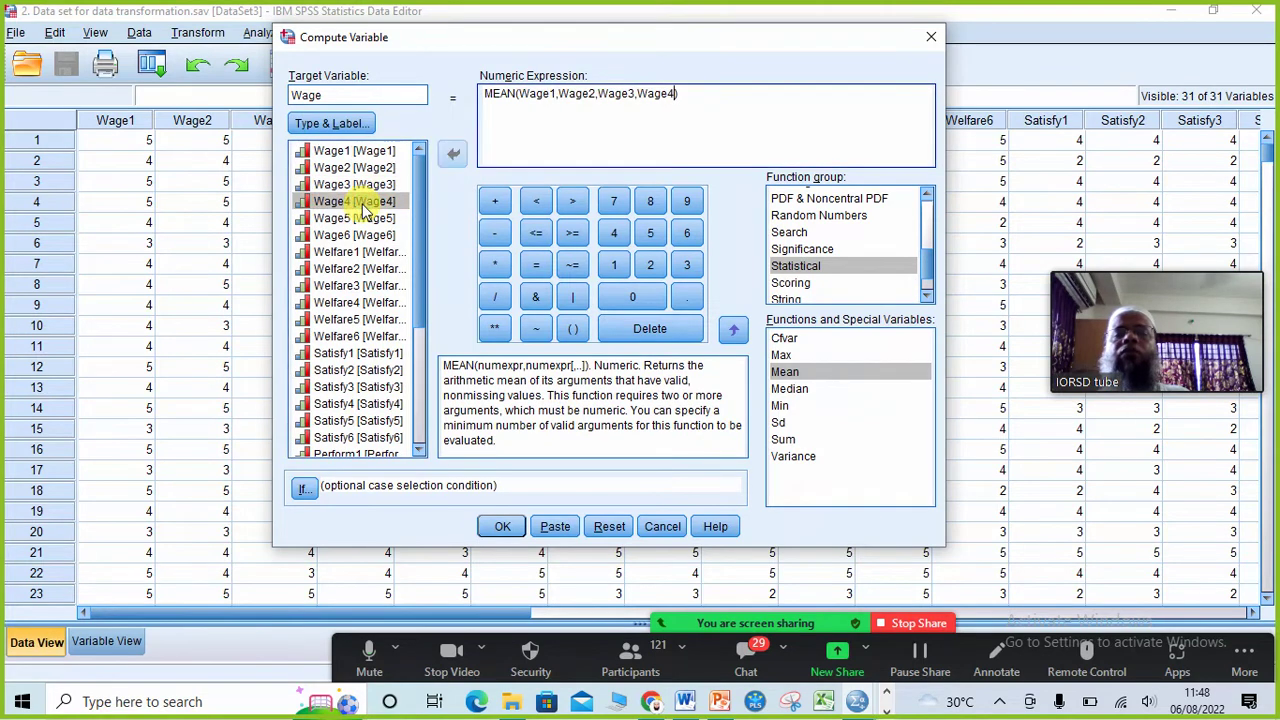
text(,)
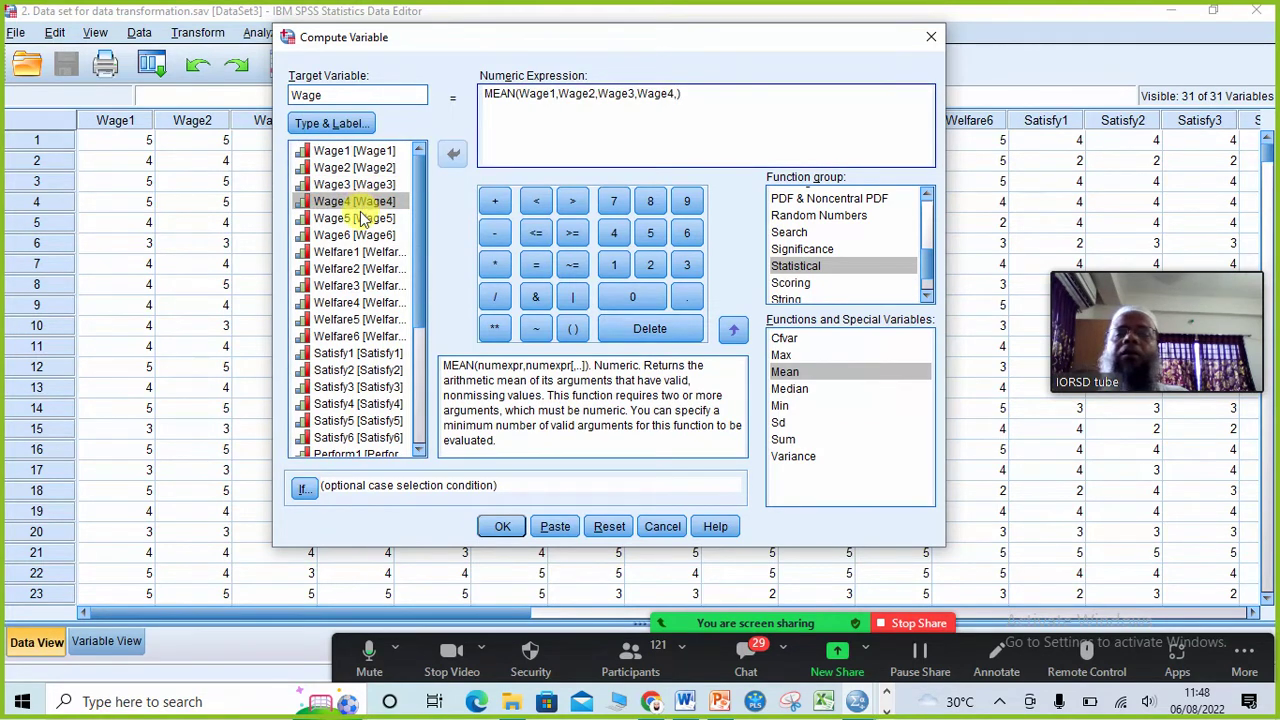
double_click(362, 219)
text(,)
double_click(356, 236)
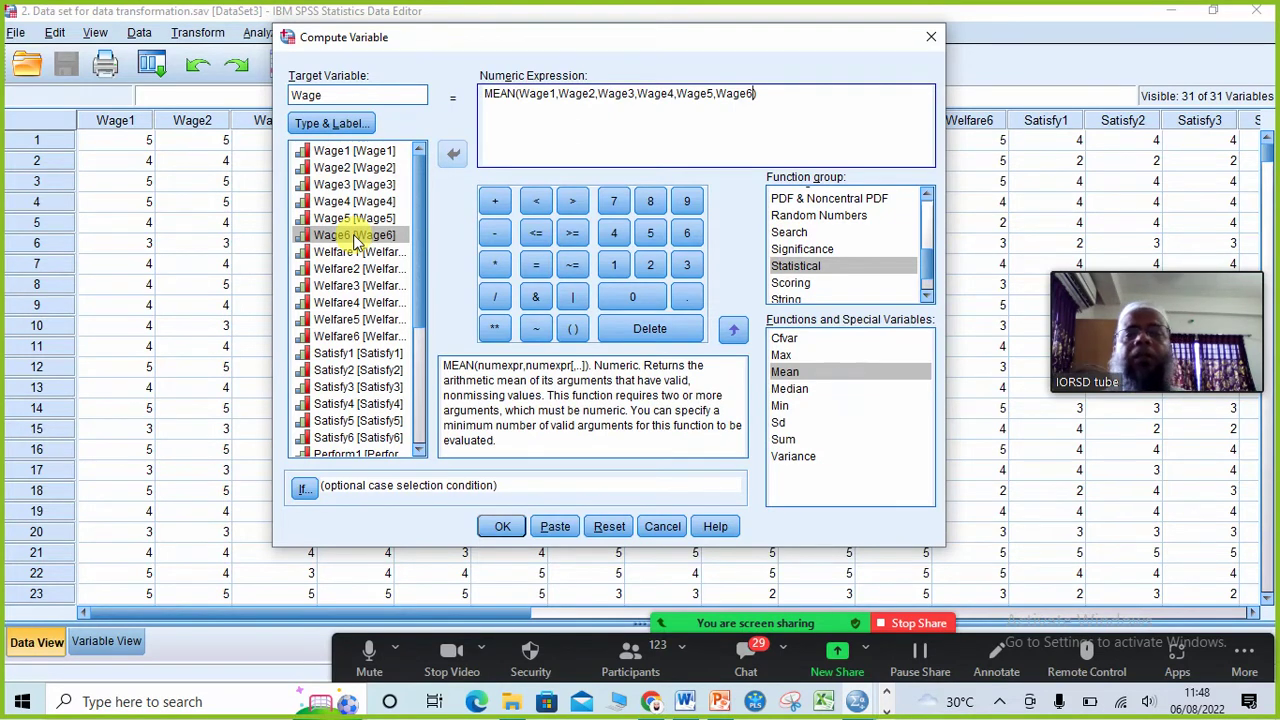
click(503, 527)
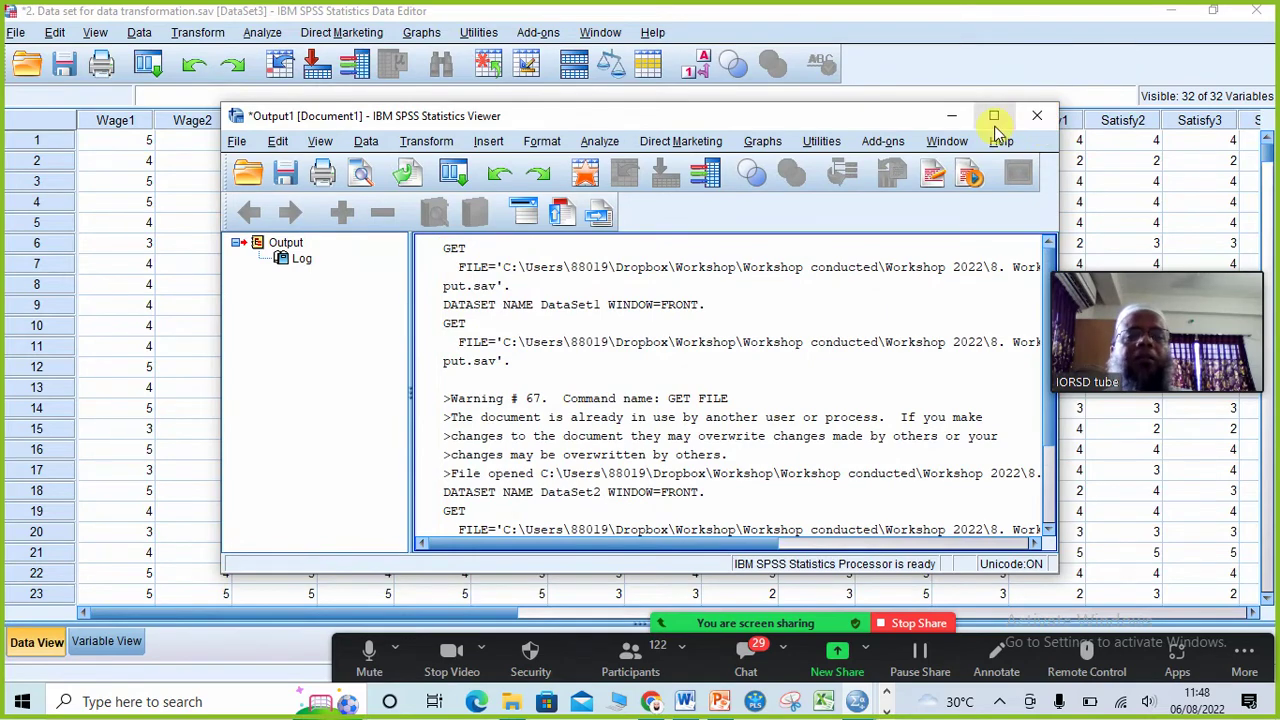
Minimize the output window and examine the new Wage variable in the data and in the variable definitions.
click(994, 124)
click(1172, 14)
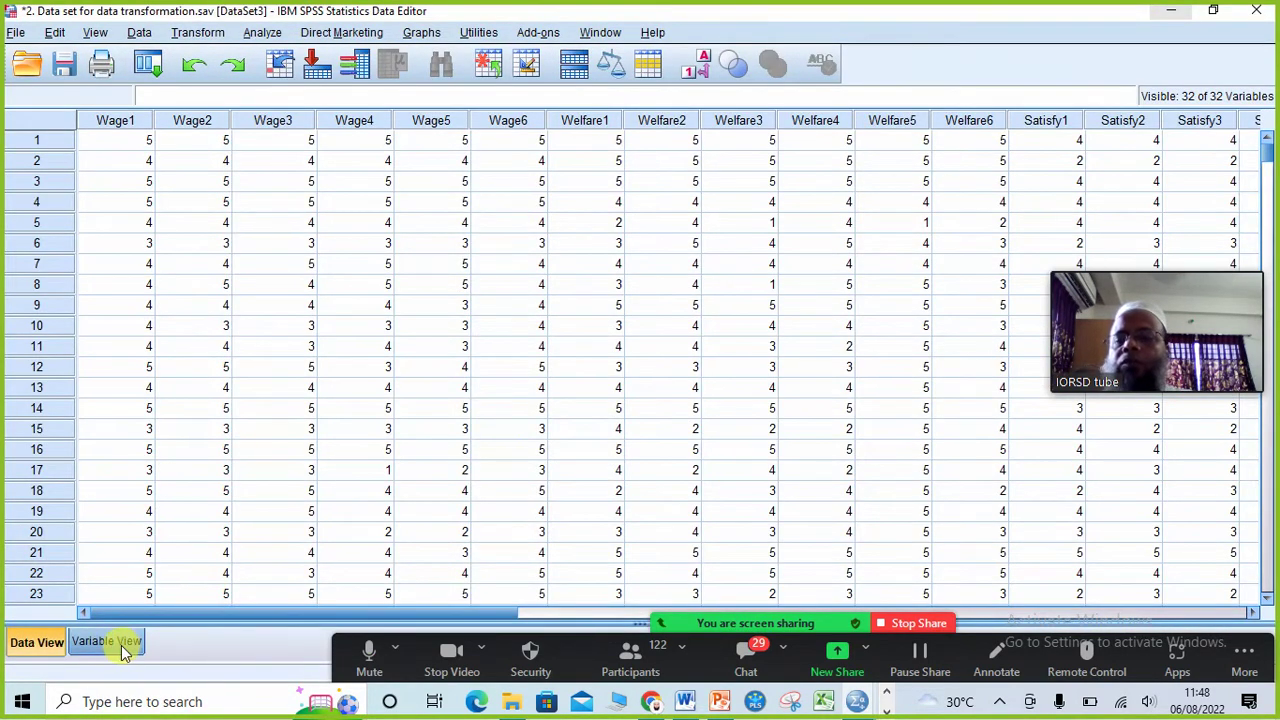
drag(220, 620, 937, 645)
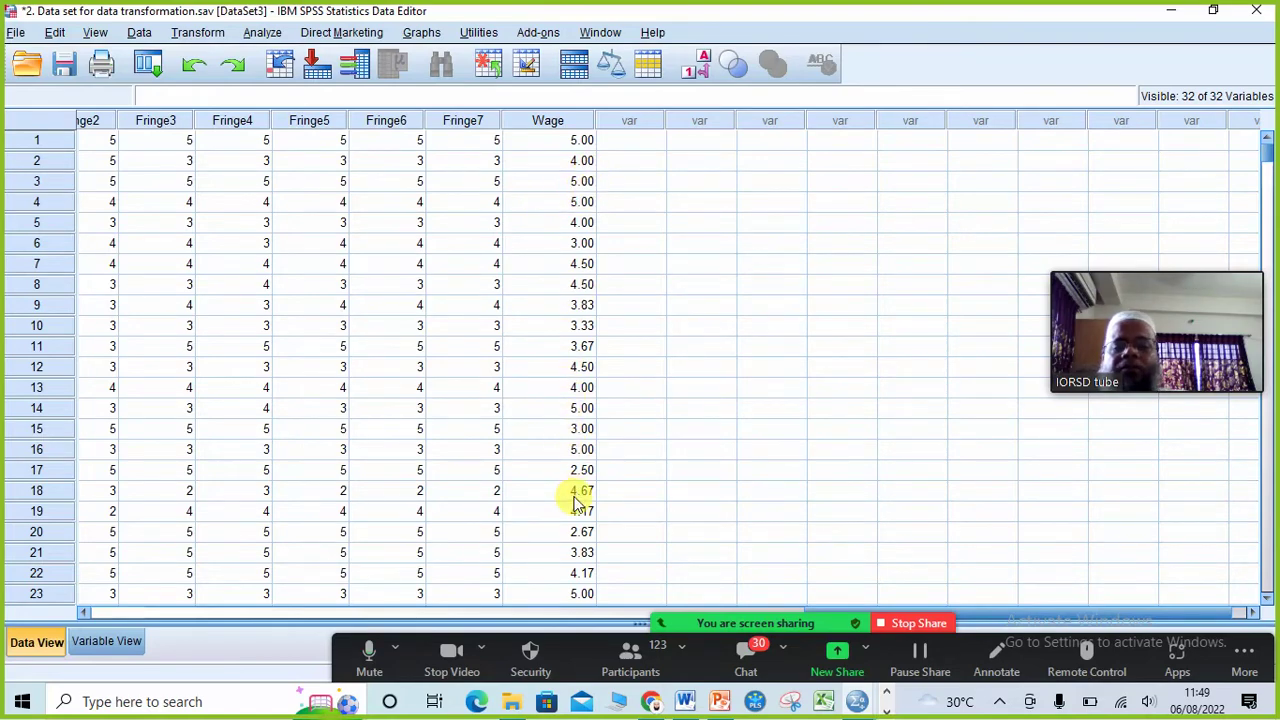
click(107, 642)
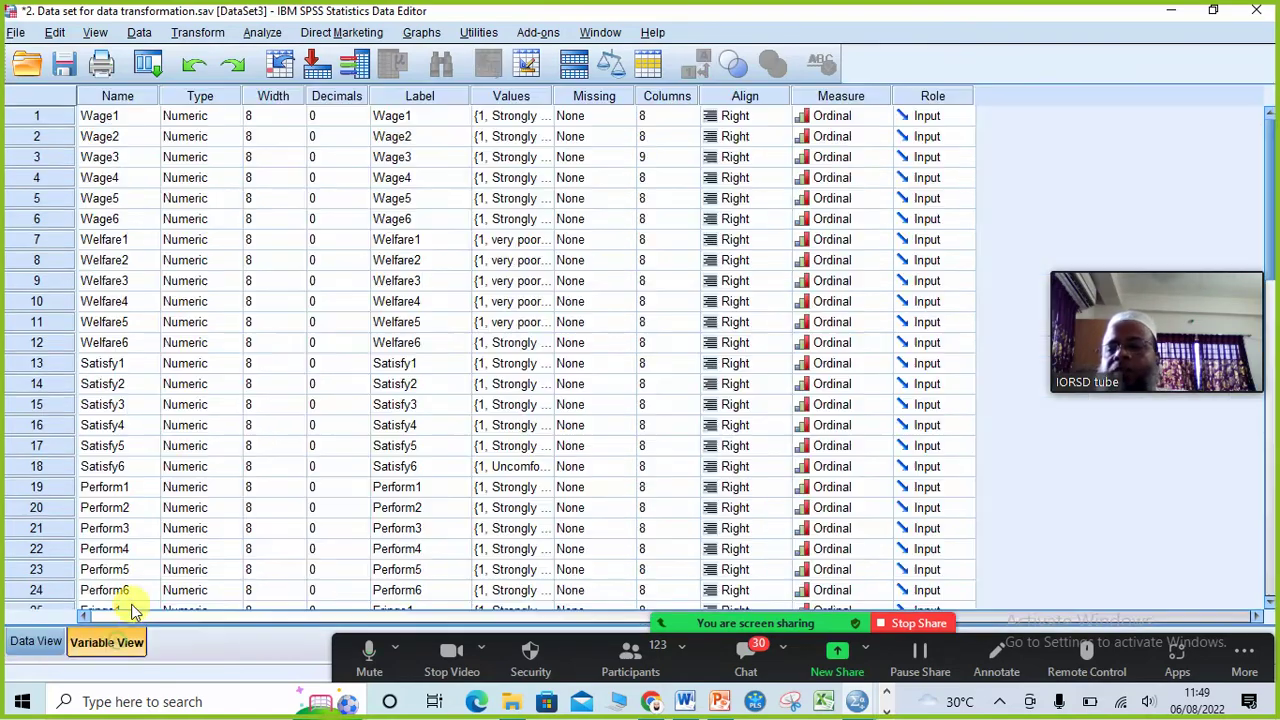
scroll(248, 388, down, 9)
scroll(248, 388, up, 2)
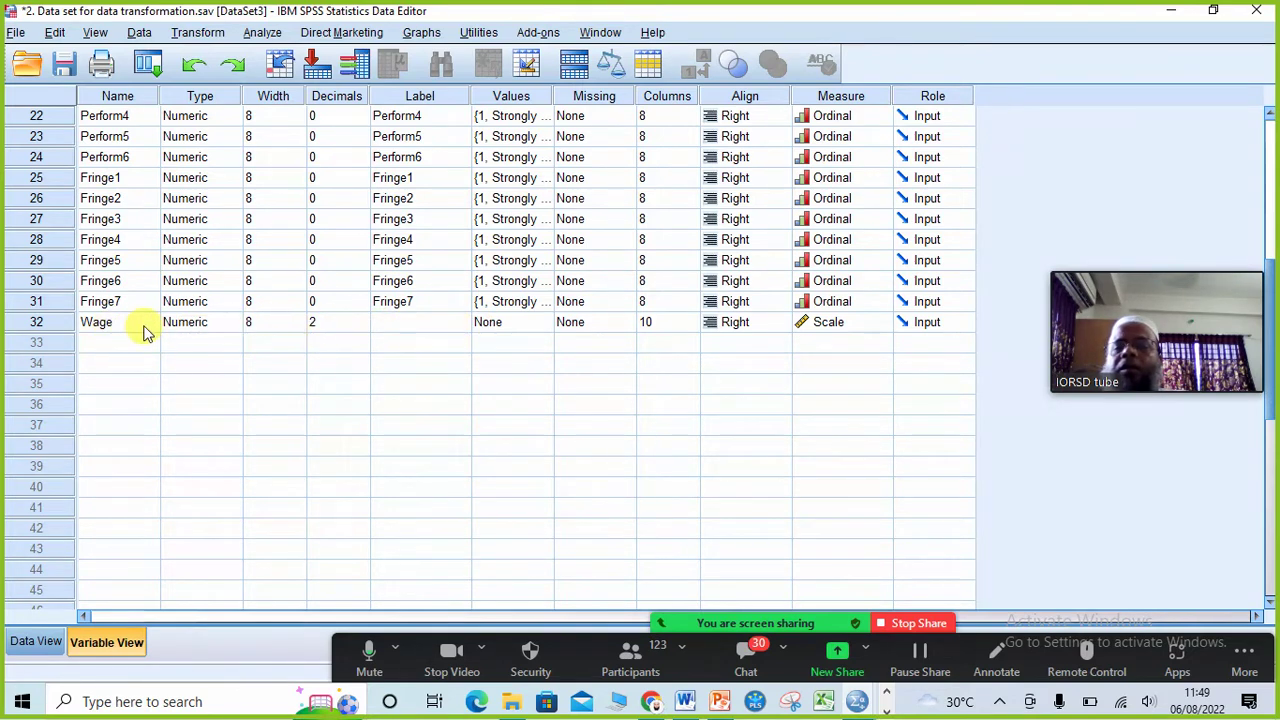
Compare the Wage1 to Wage6 item columns in the data with the computed Wage column.
click(40, 641)
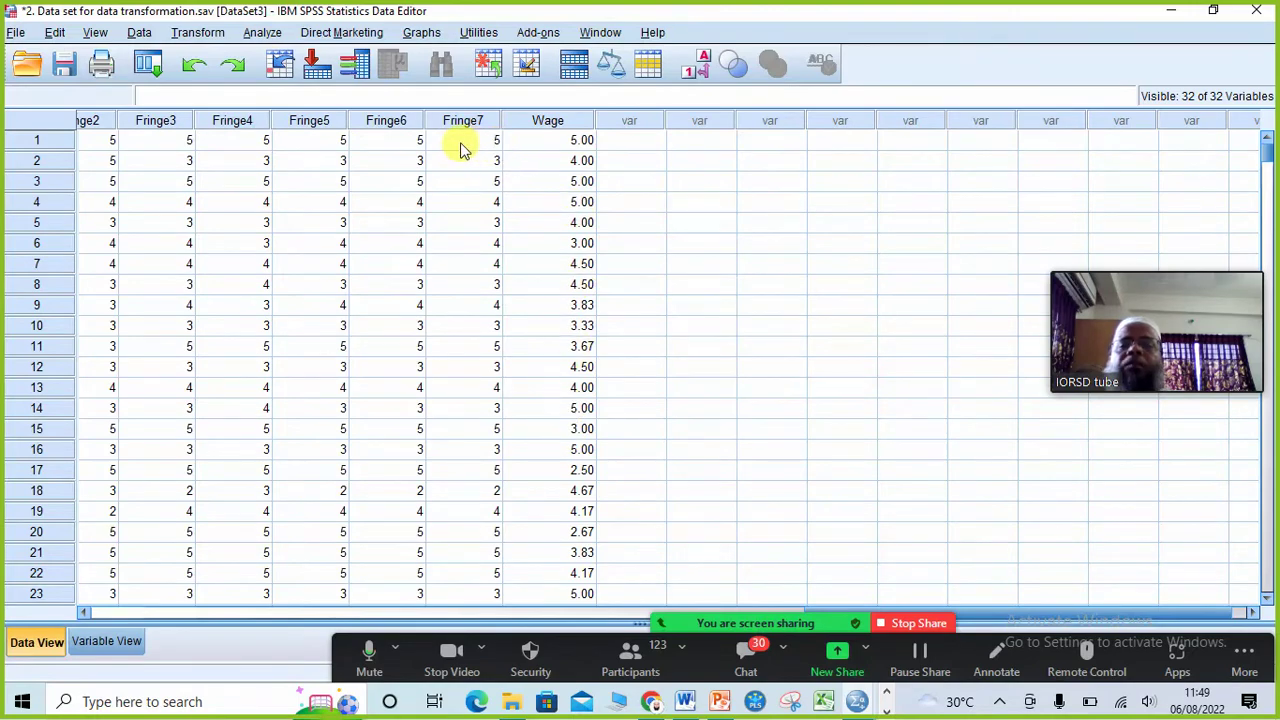
drag(1087, 620, 292, 662)
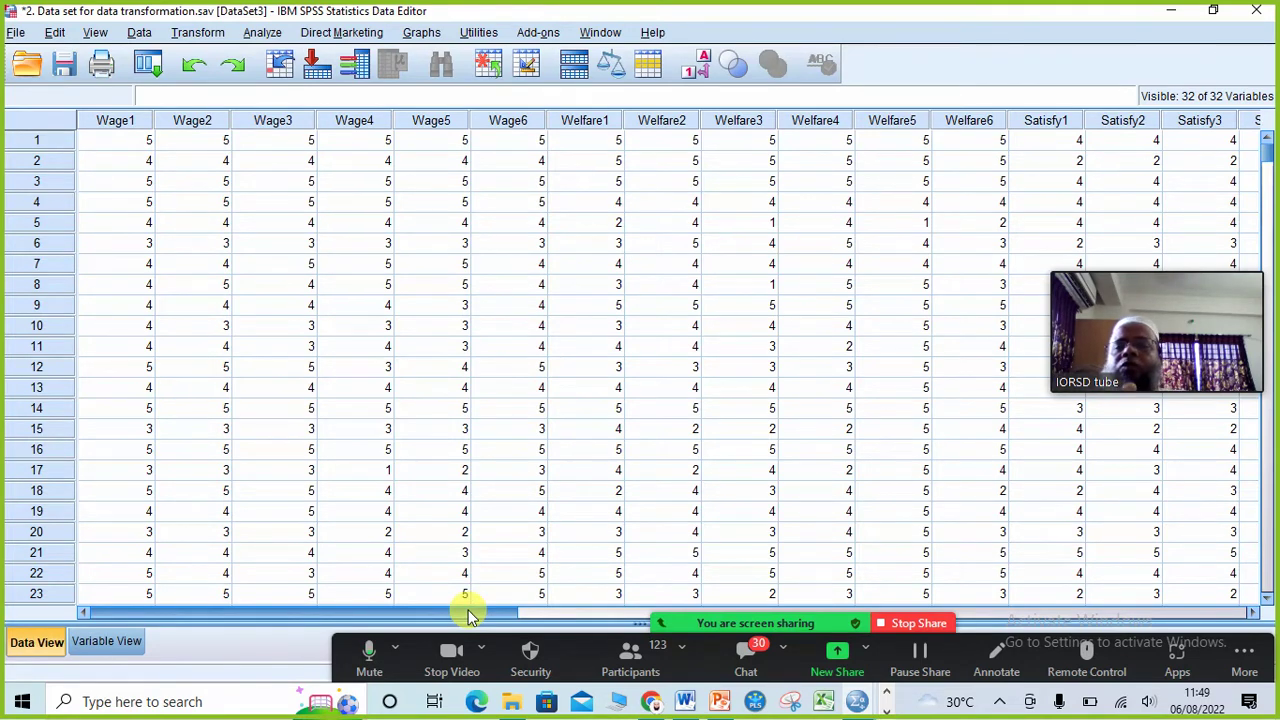
drag(470, 615, 205, 612)
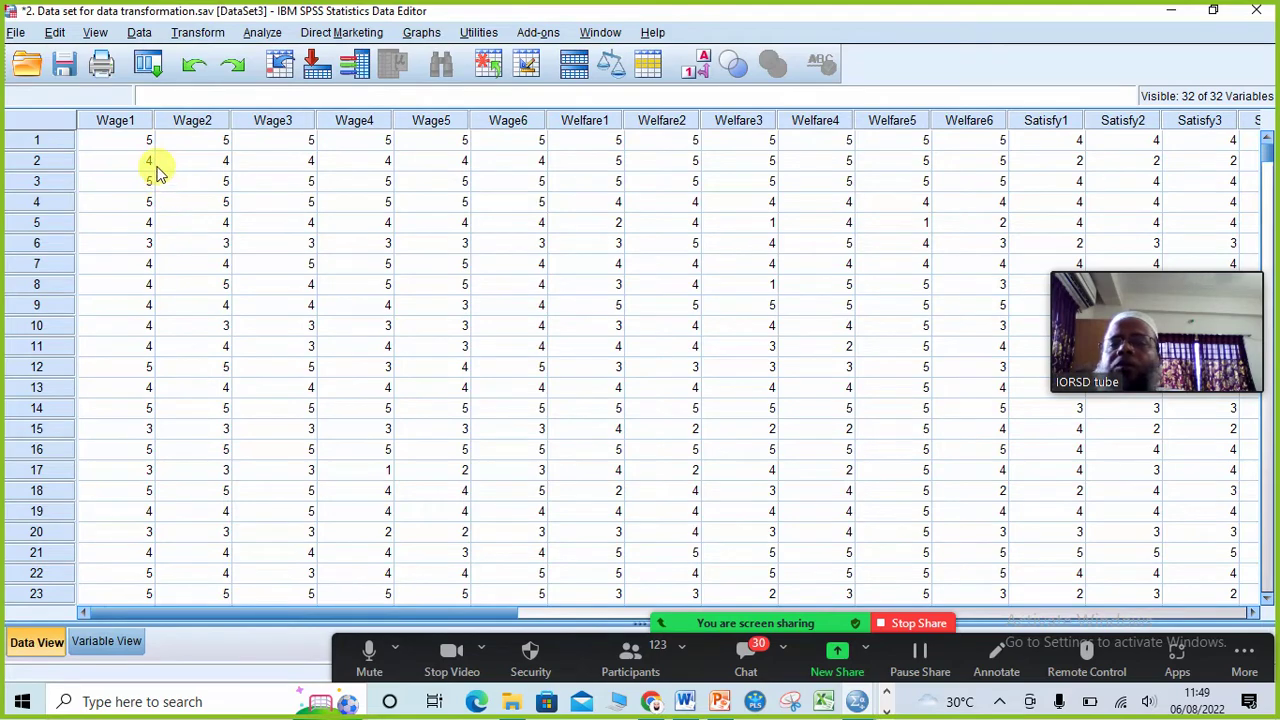
drag(269, 606, 1043, 622)
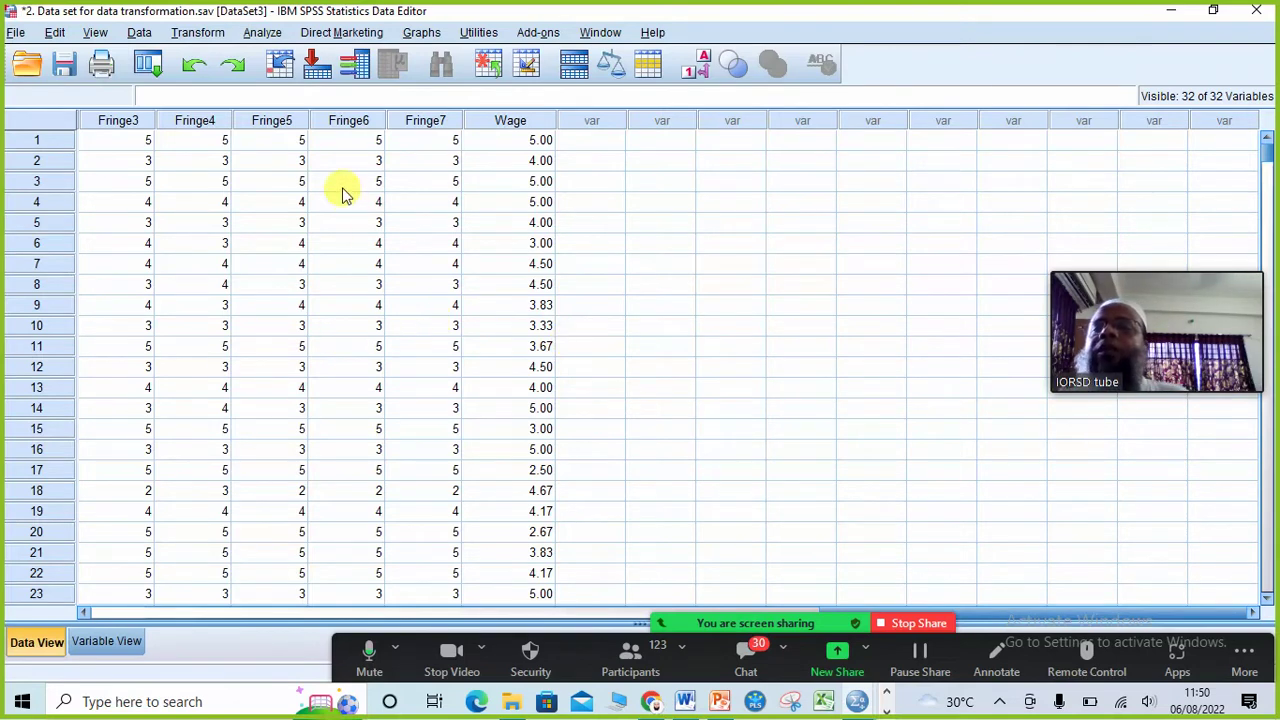
click(193, 36)
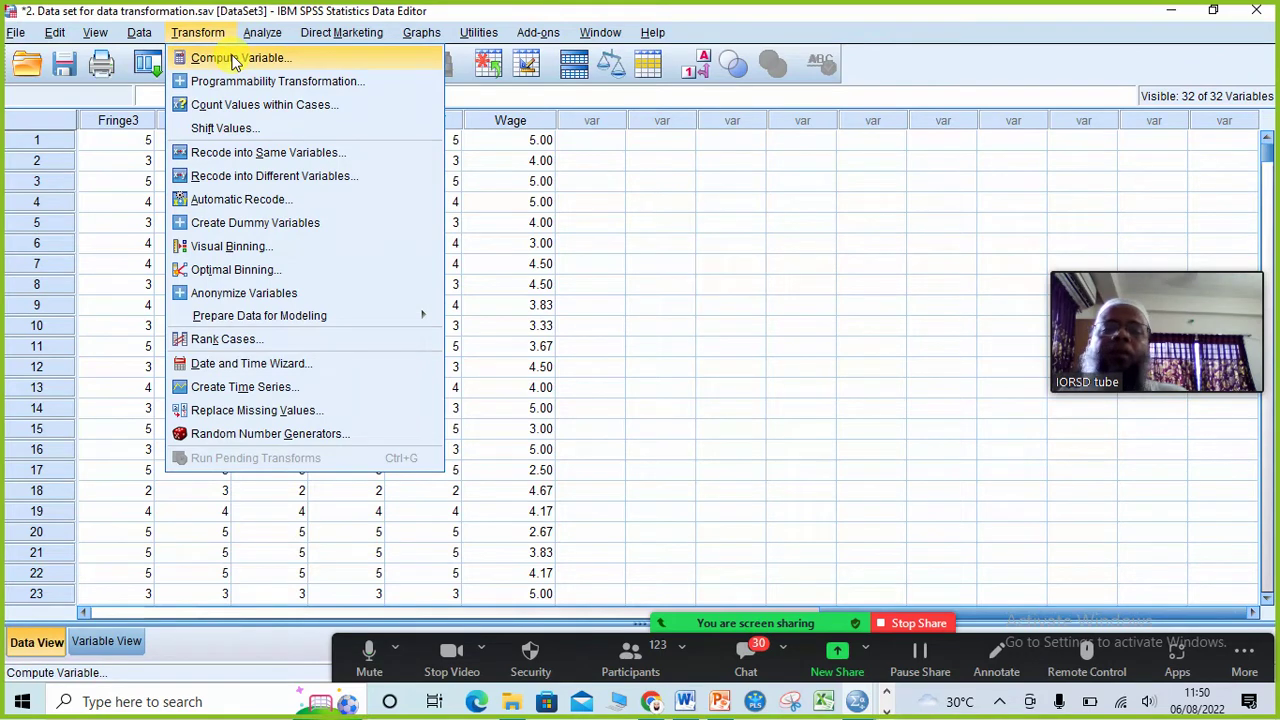
click(900, 36)
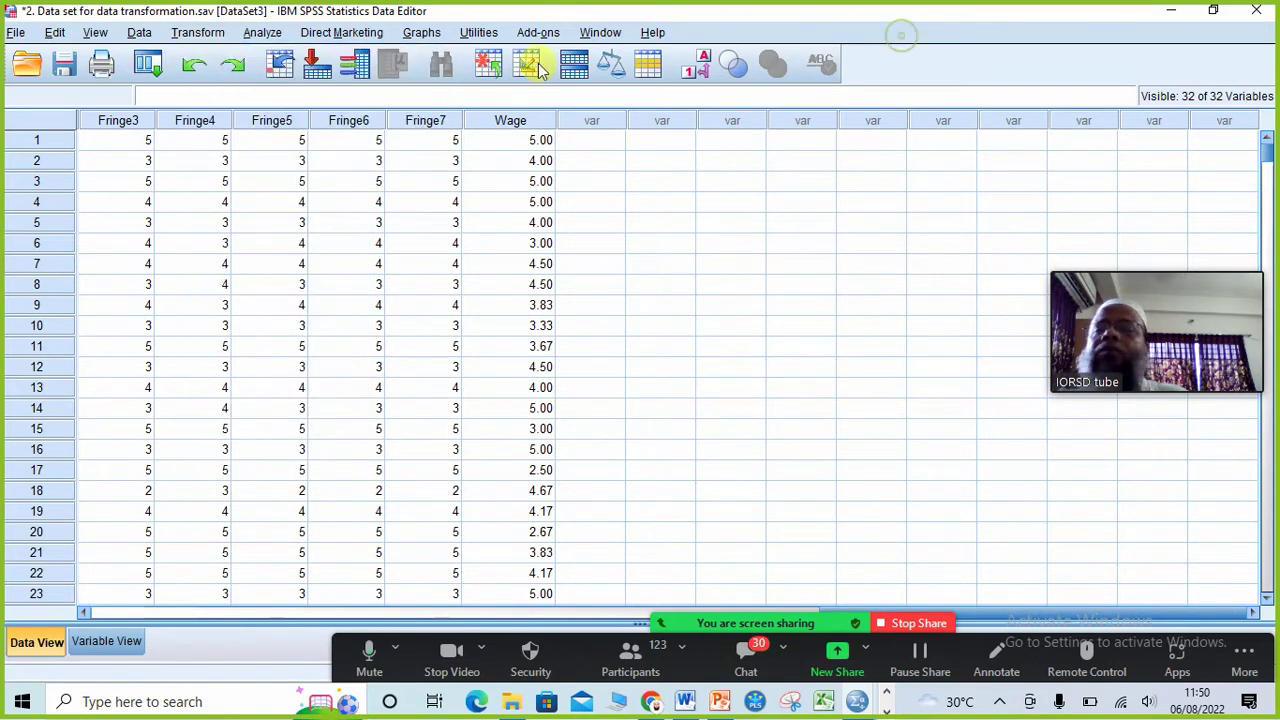
click(148, 65)
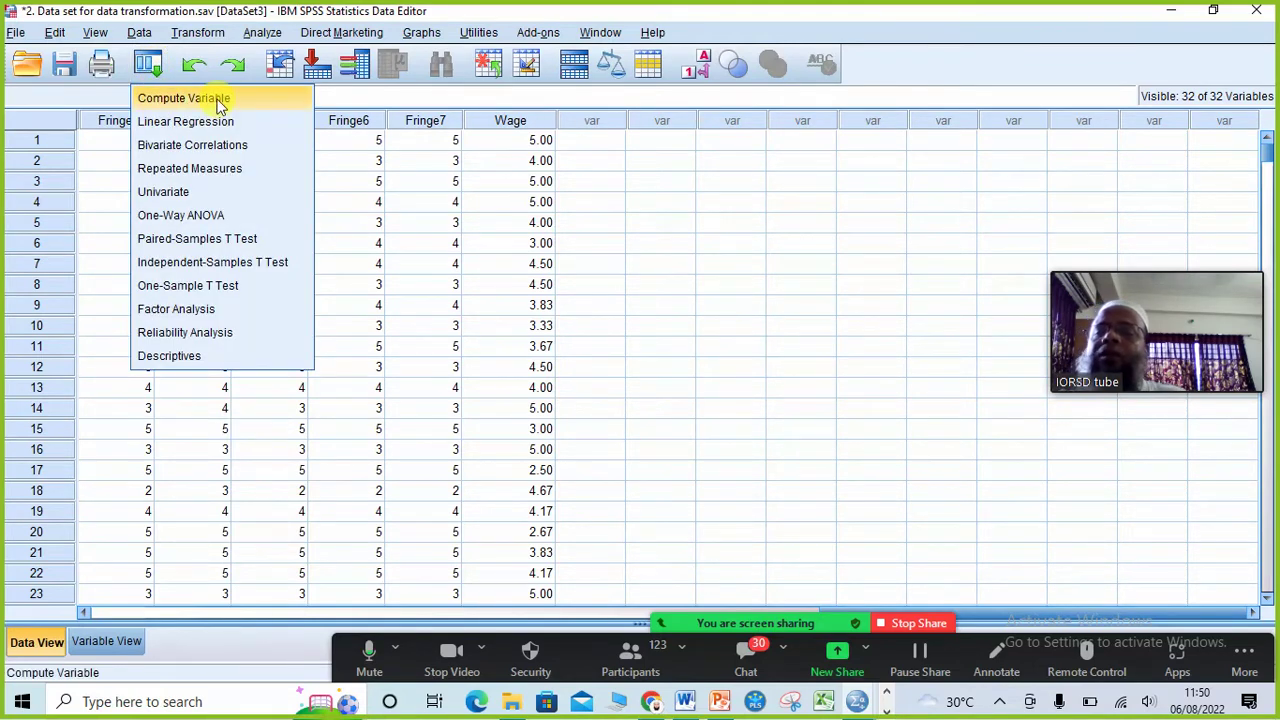
Start another Compute Variable operation and name the target variable Welfare.
click(206, 38)
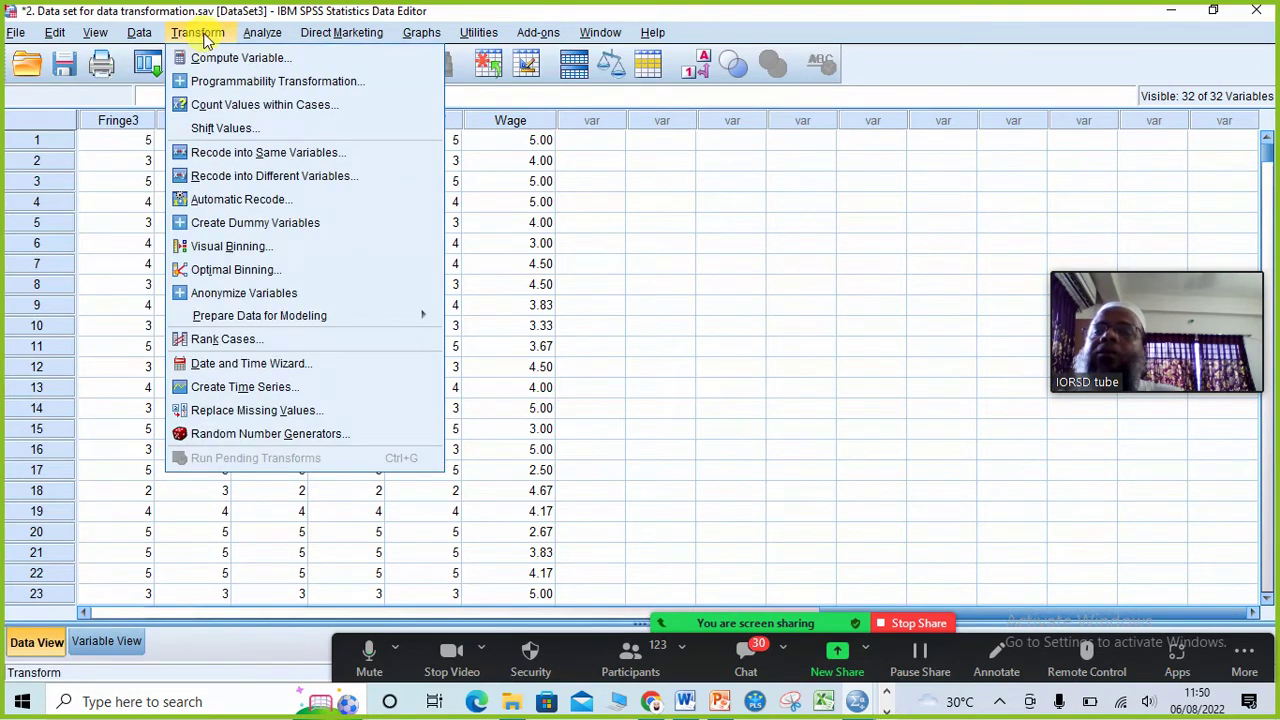
click(255, 60)
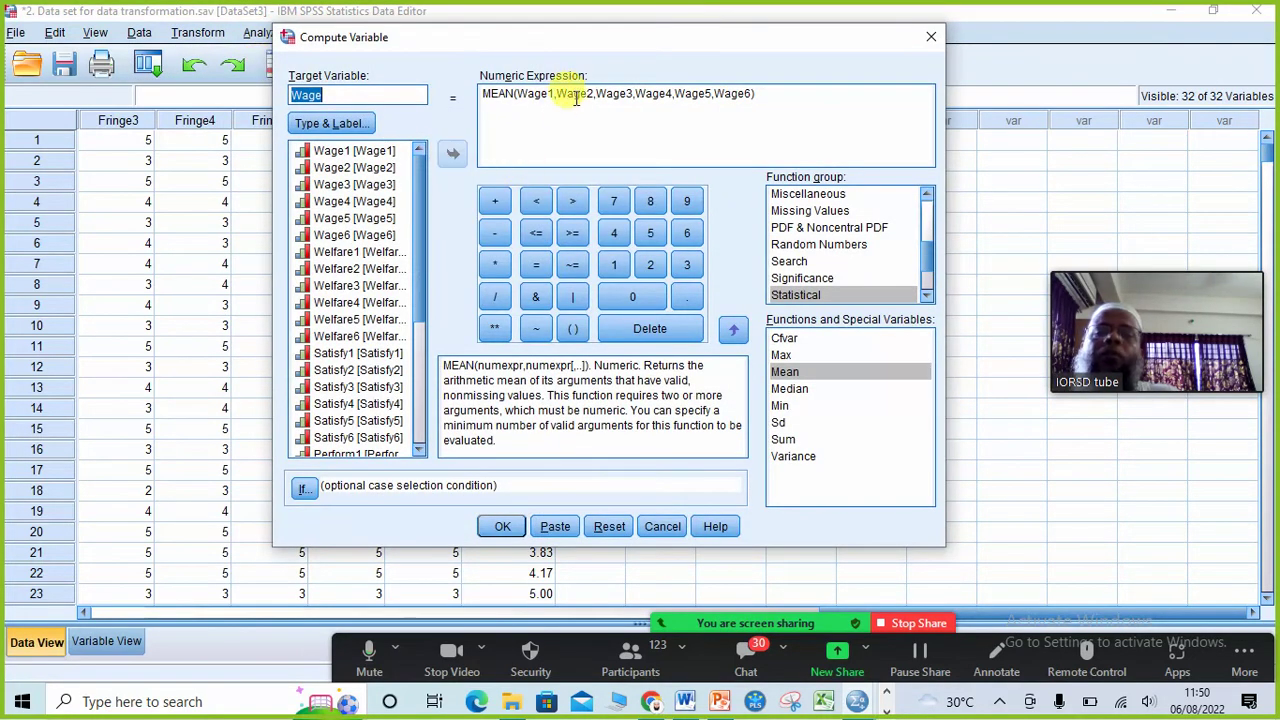
click(366, 94)
drag(344, 94, 290, 92)
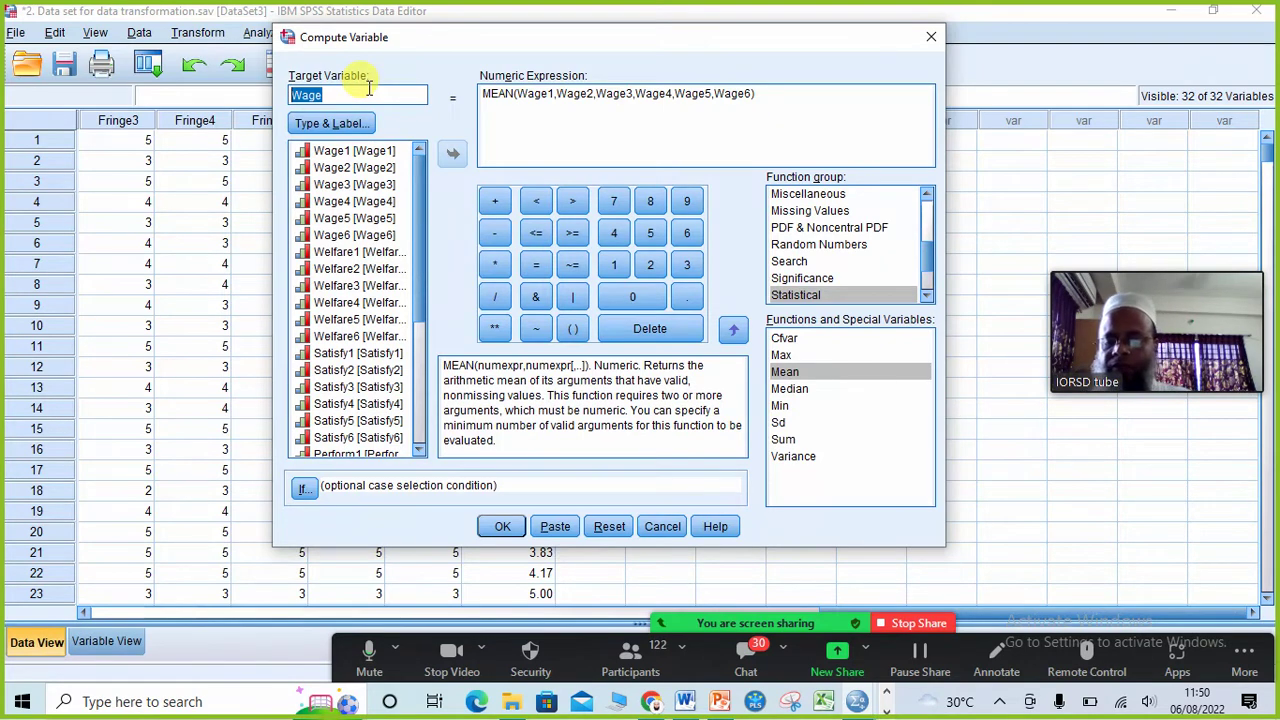
text(e)
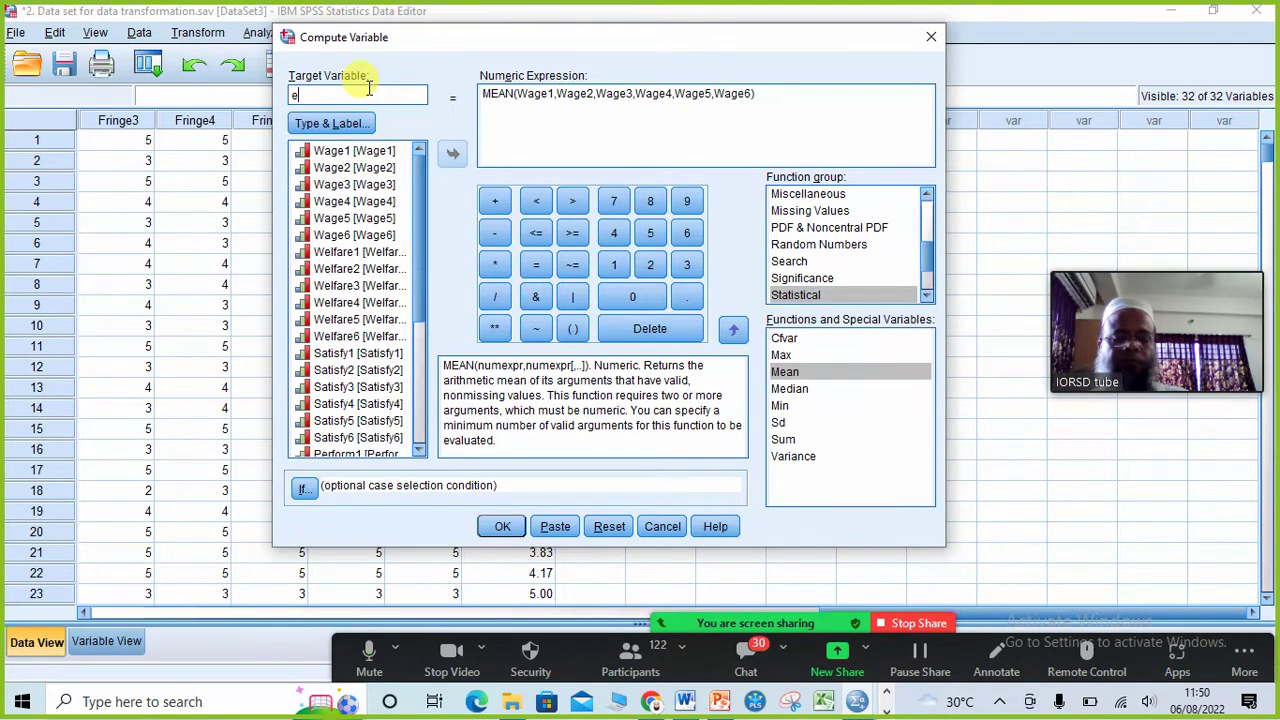
key(BackSpace)
text(Welfare)
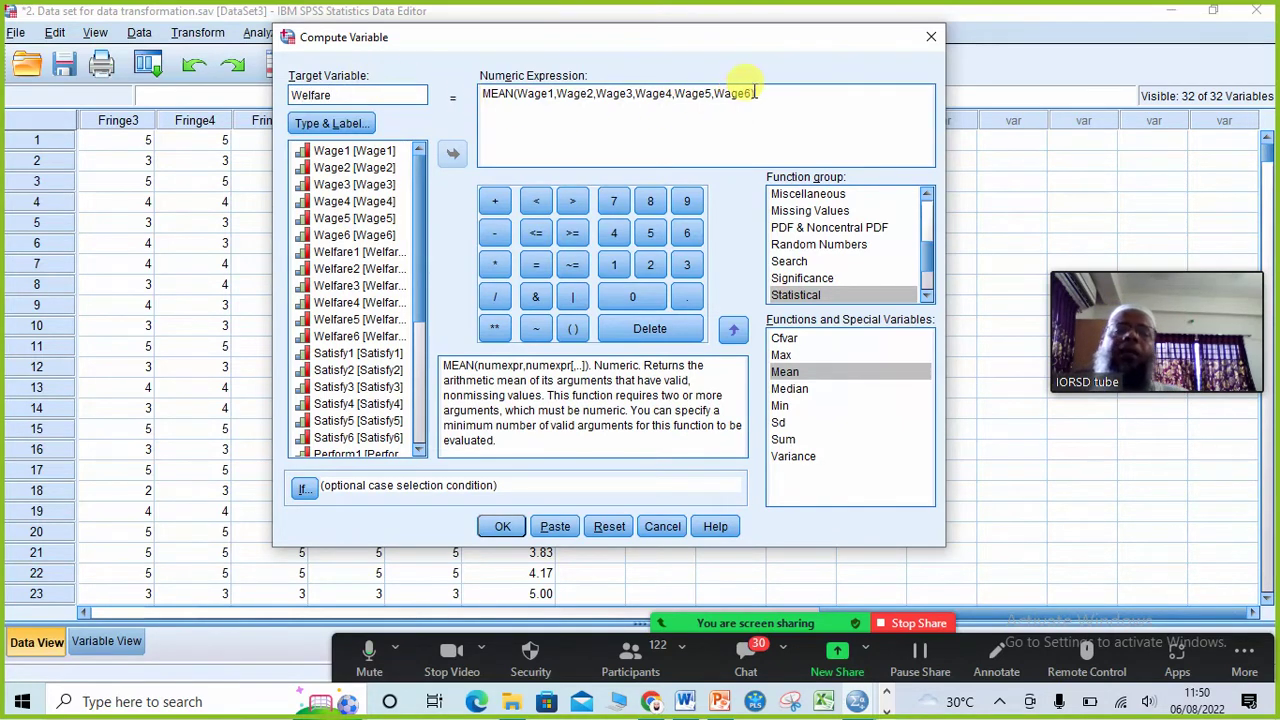
Replace the Mean function's Wage arguments with Welfare1 through Welfare6, separated by commas, and run the computation.
drag(752, 93, 519, 93)
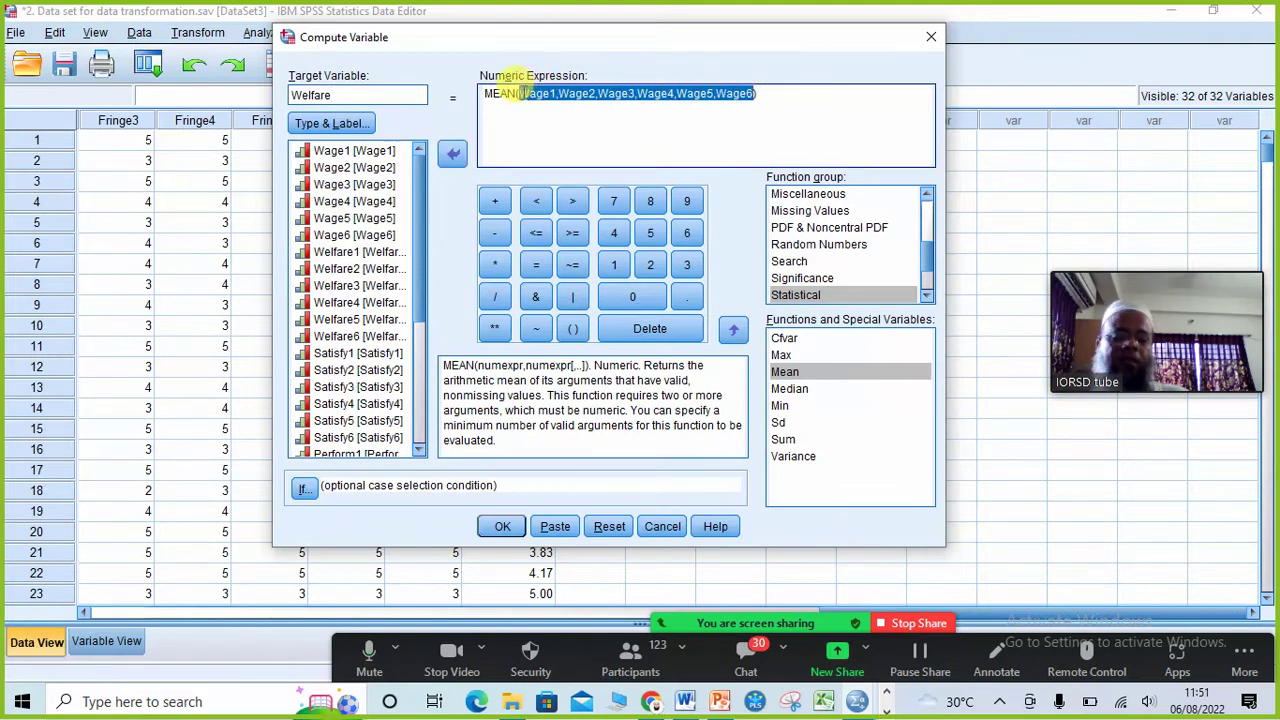
key(Delete)
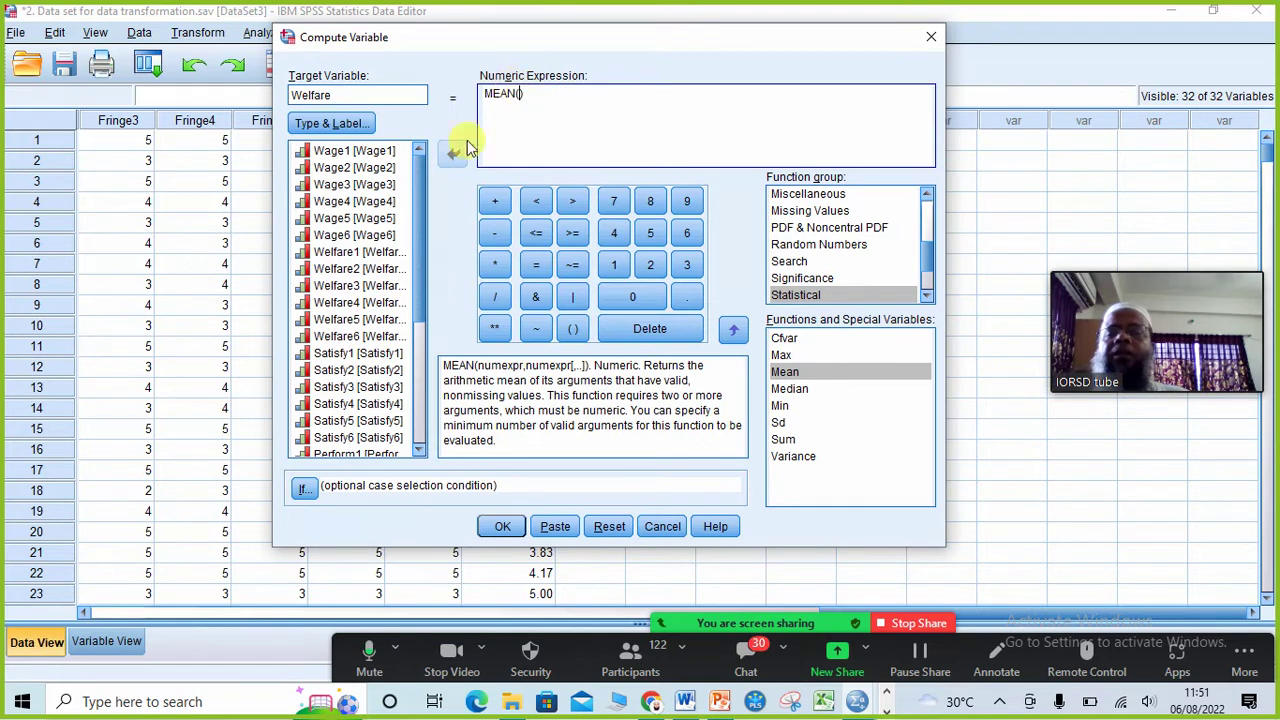
click(372, 254)
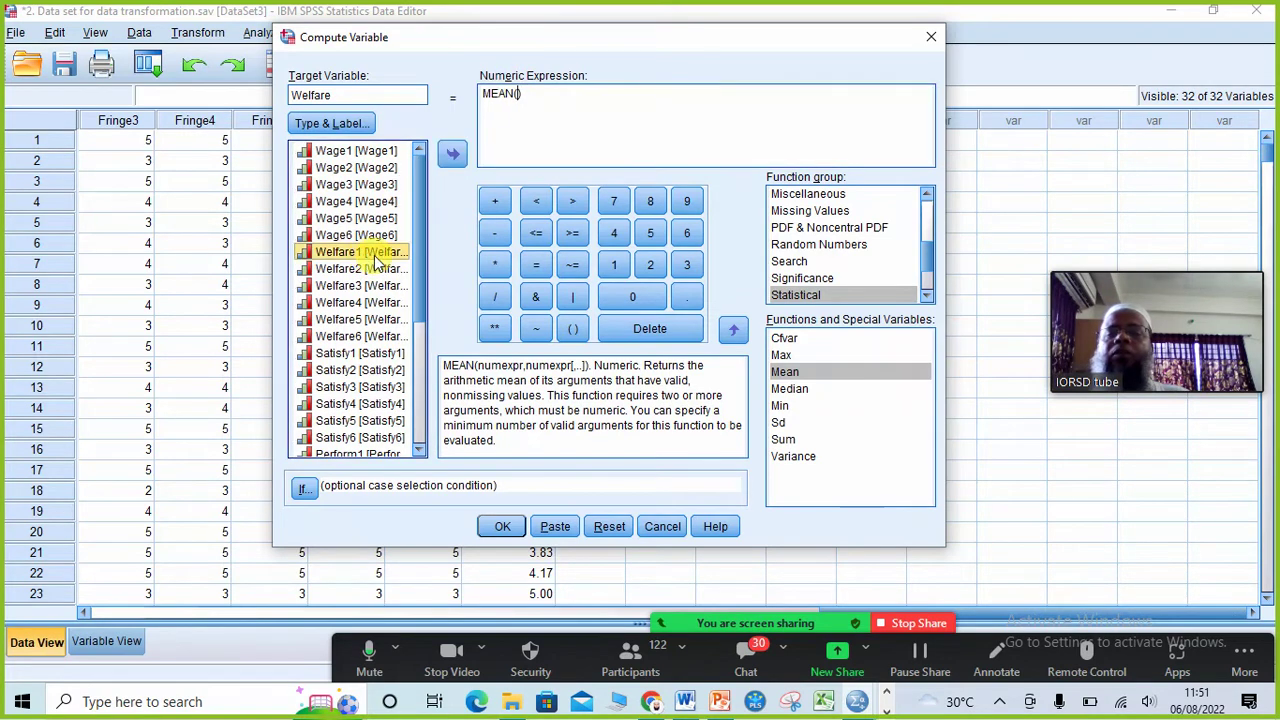
double_click(372, 258)
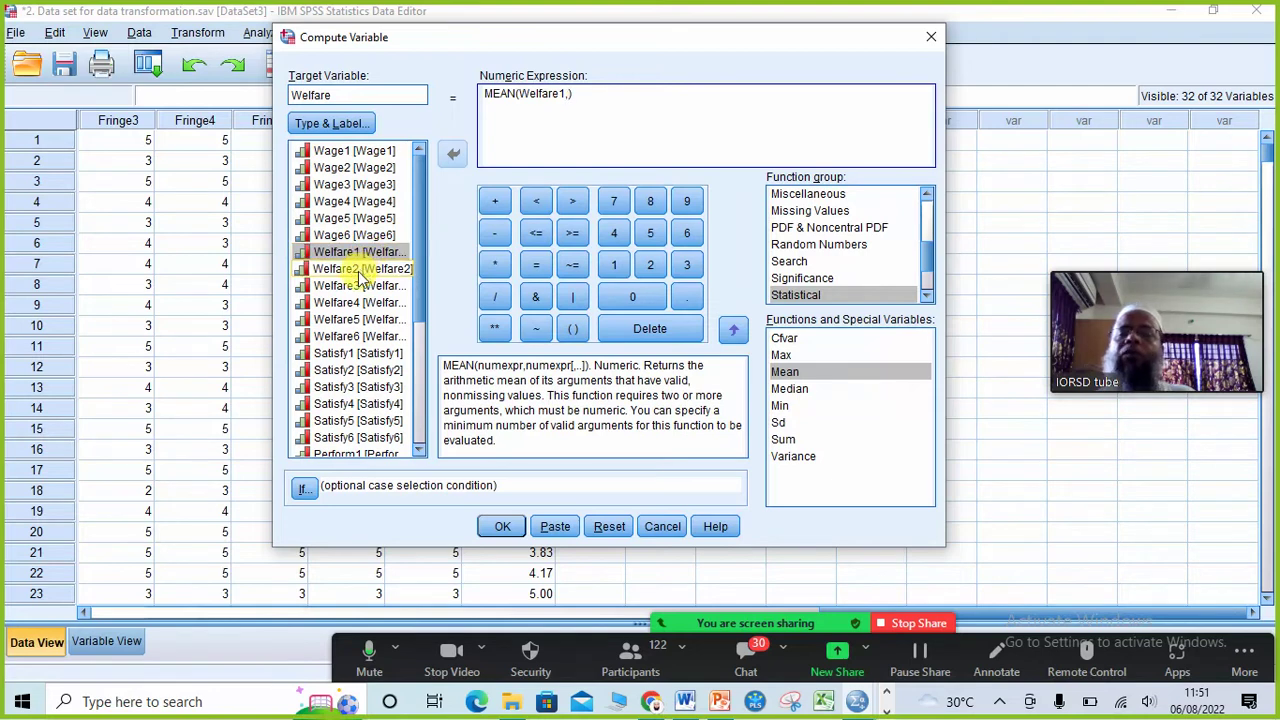
double_click(362, 270)
text(,)
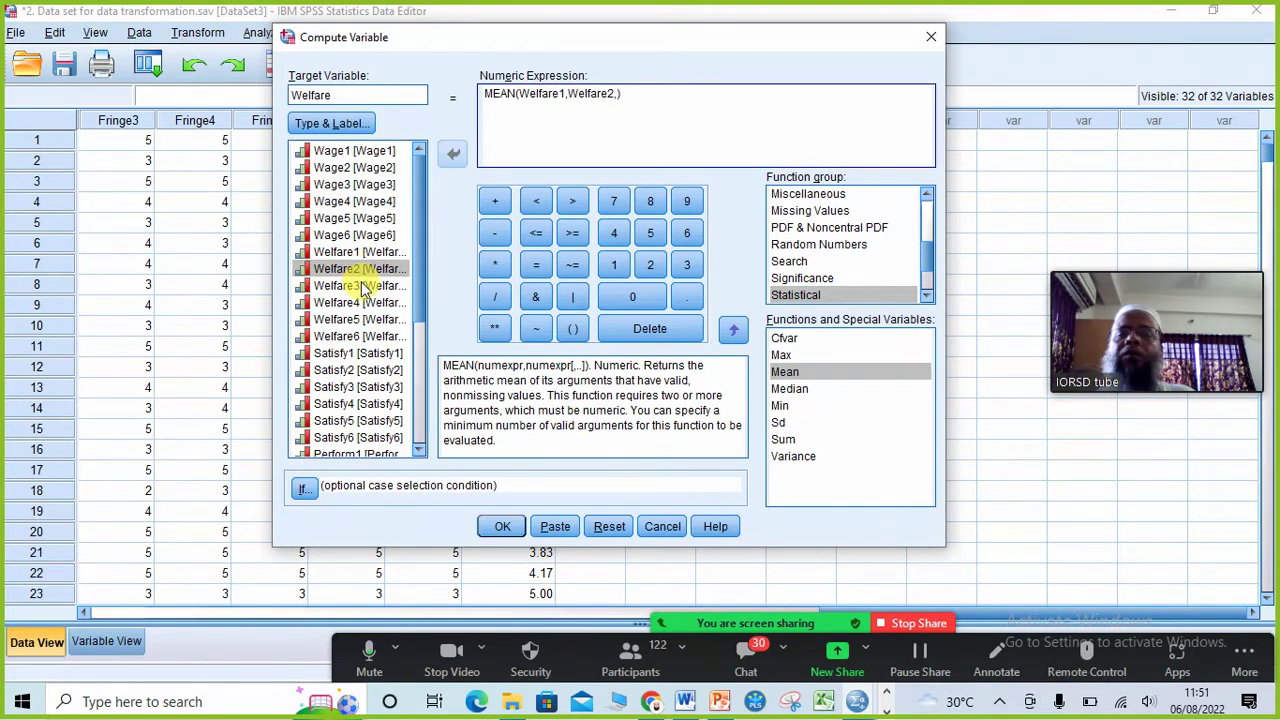
double_click(362, 286)
text(,)
double_click(360, 302)
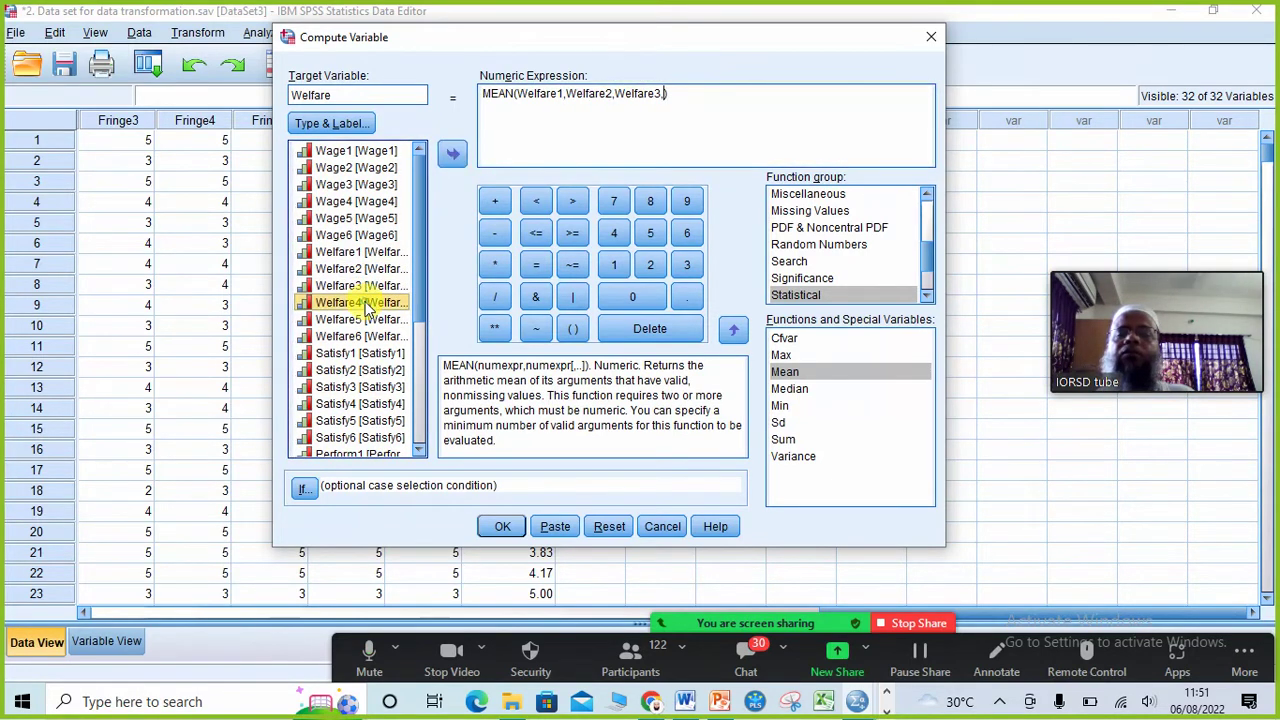
text(,Welfare4,)
double_click(366, 320)
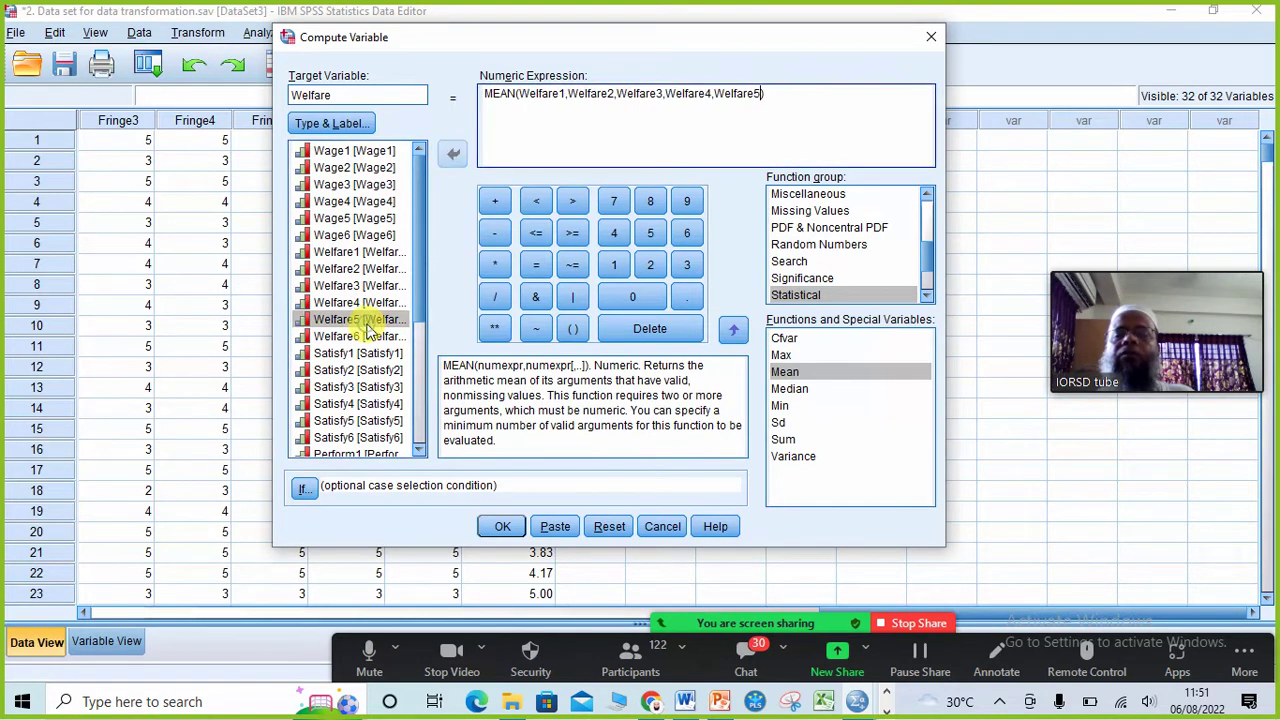
double_click(368, 337)
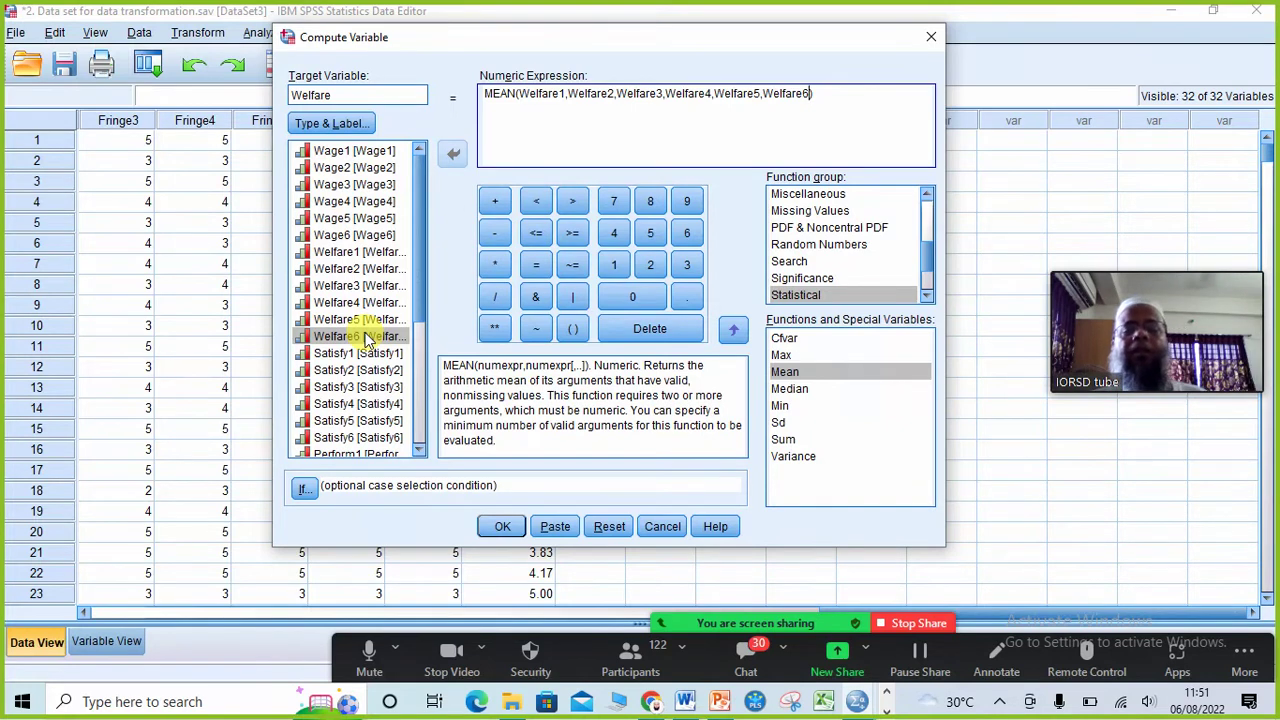
click(505, 527)
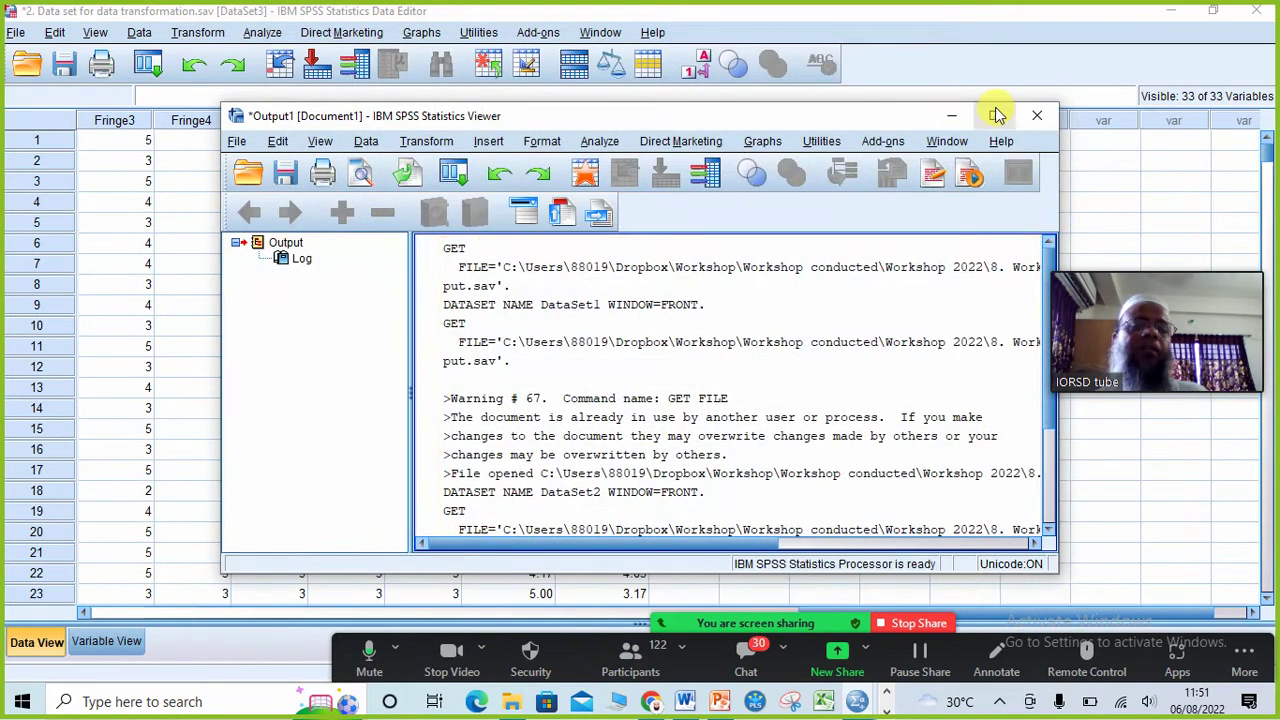
click(962, 115)
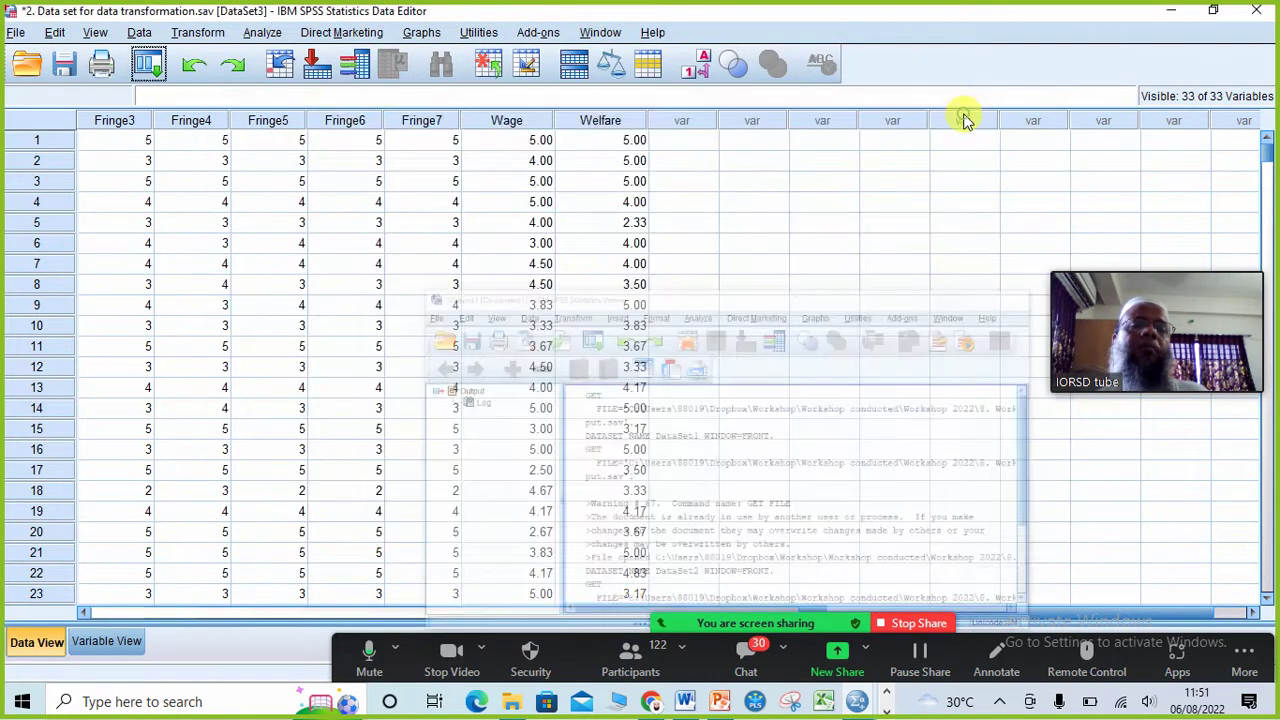
Stop sharing the screen and open the screen-sharing options of the Zoom meeting.
click(897, 623)
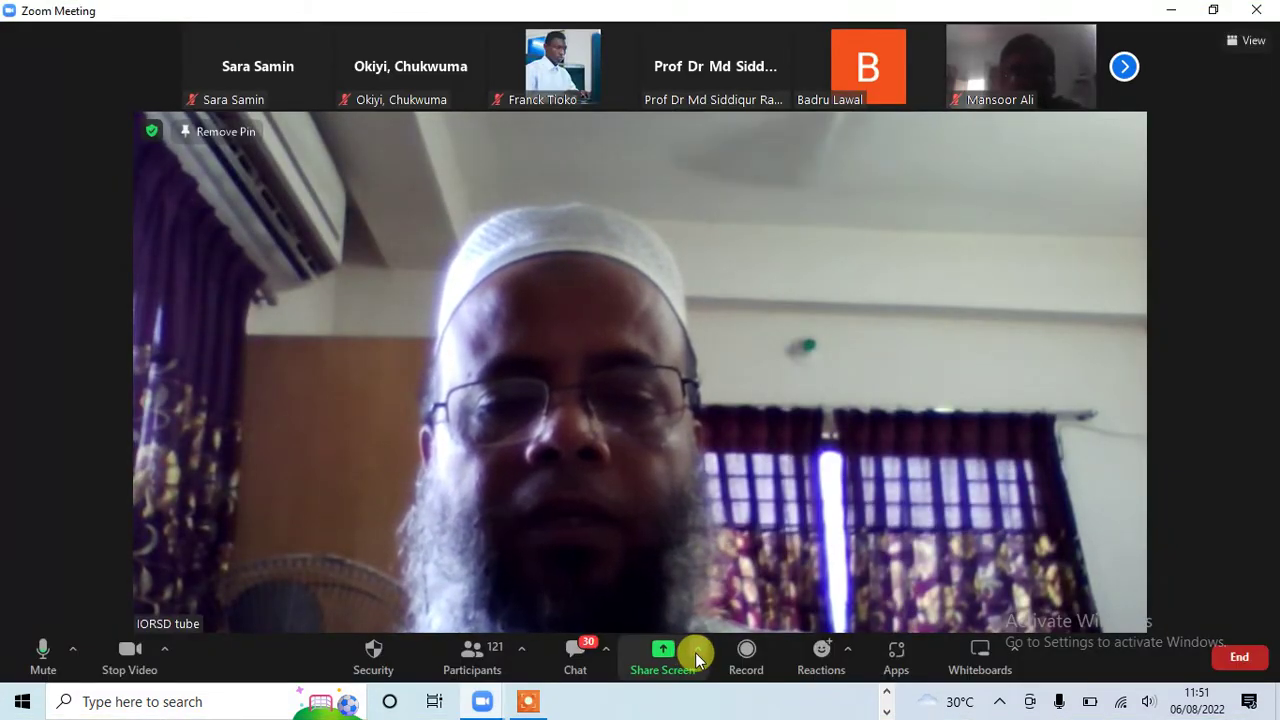
click(696, 651)
click(760, 577)
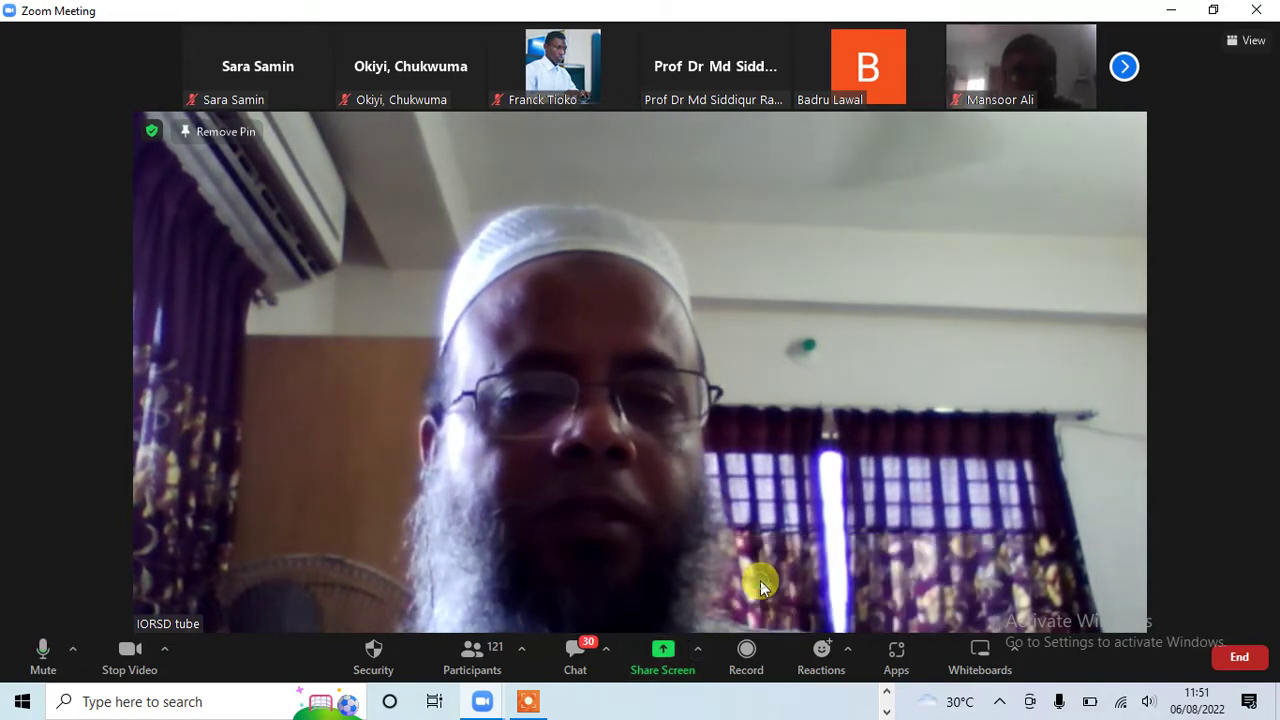
click(700, 650)
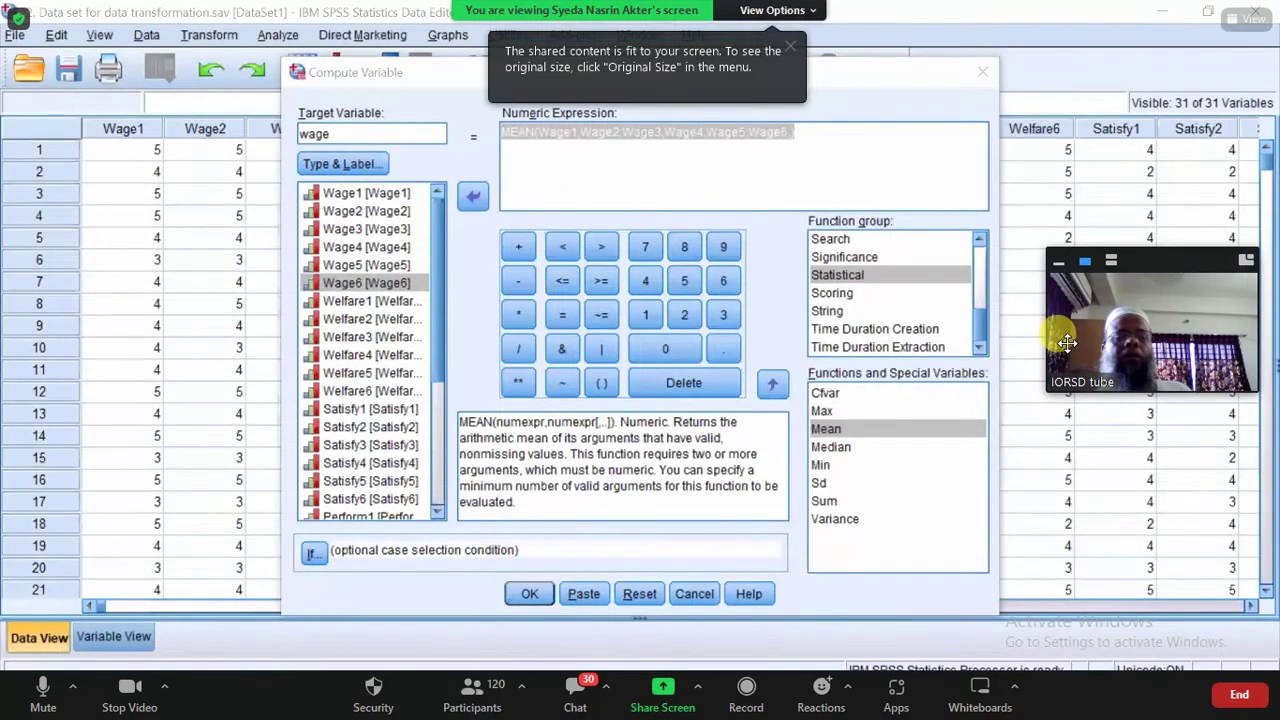
On the participant's shared screen, finish the wage expression as the mean of Wage1 through Wage6 and run the computation.
mouse_move(373, 652)
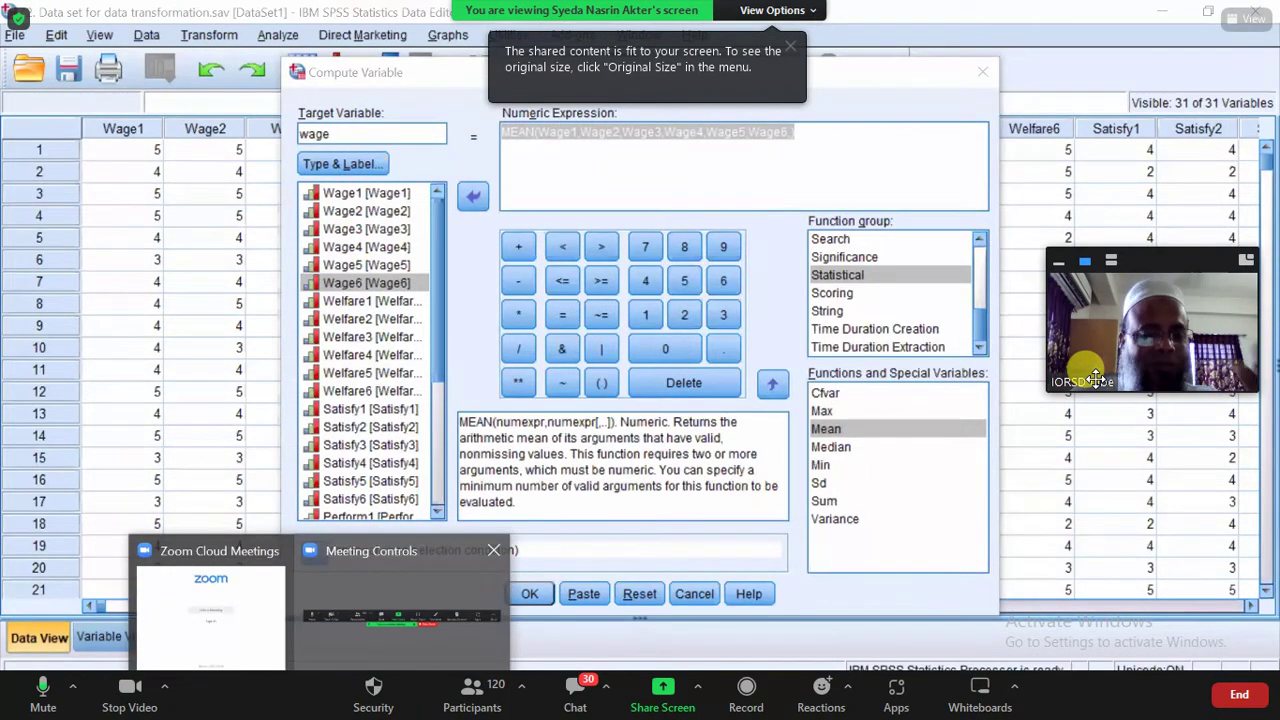
click(400, 642)
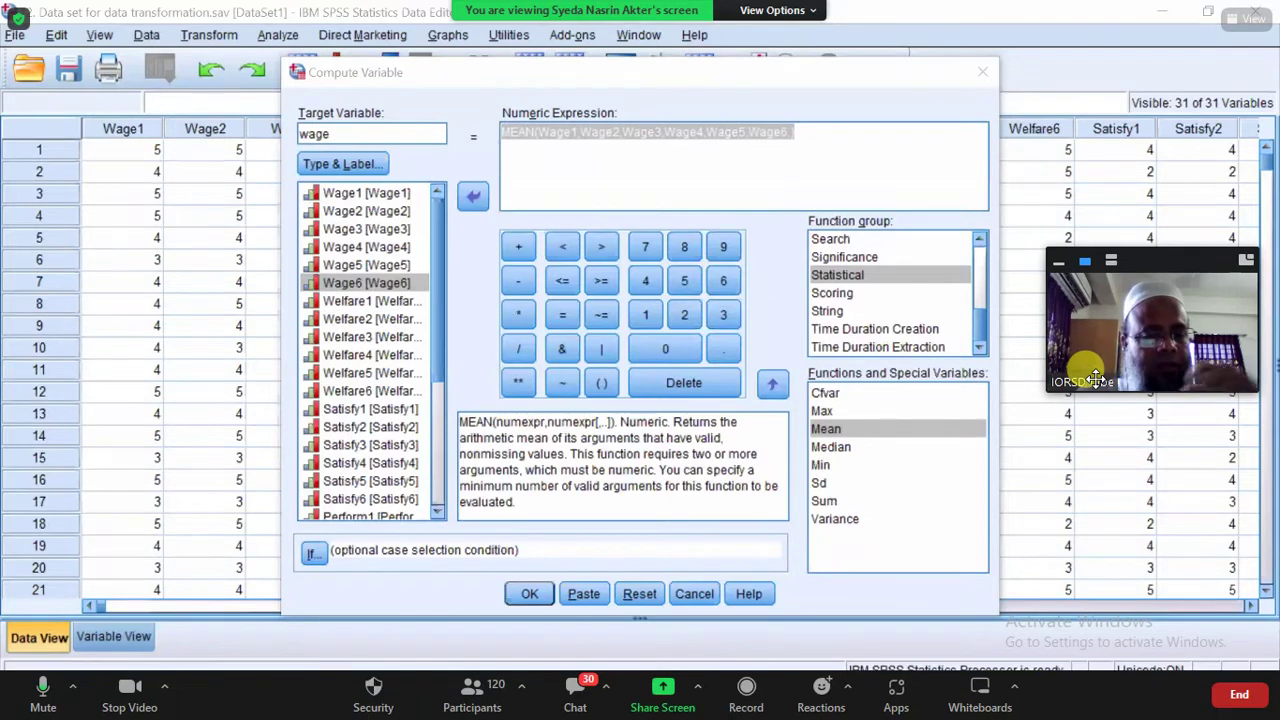
mouse_move(352, 618)
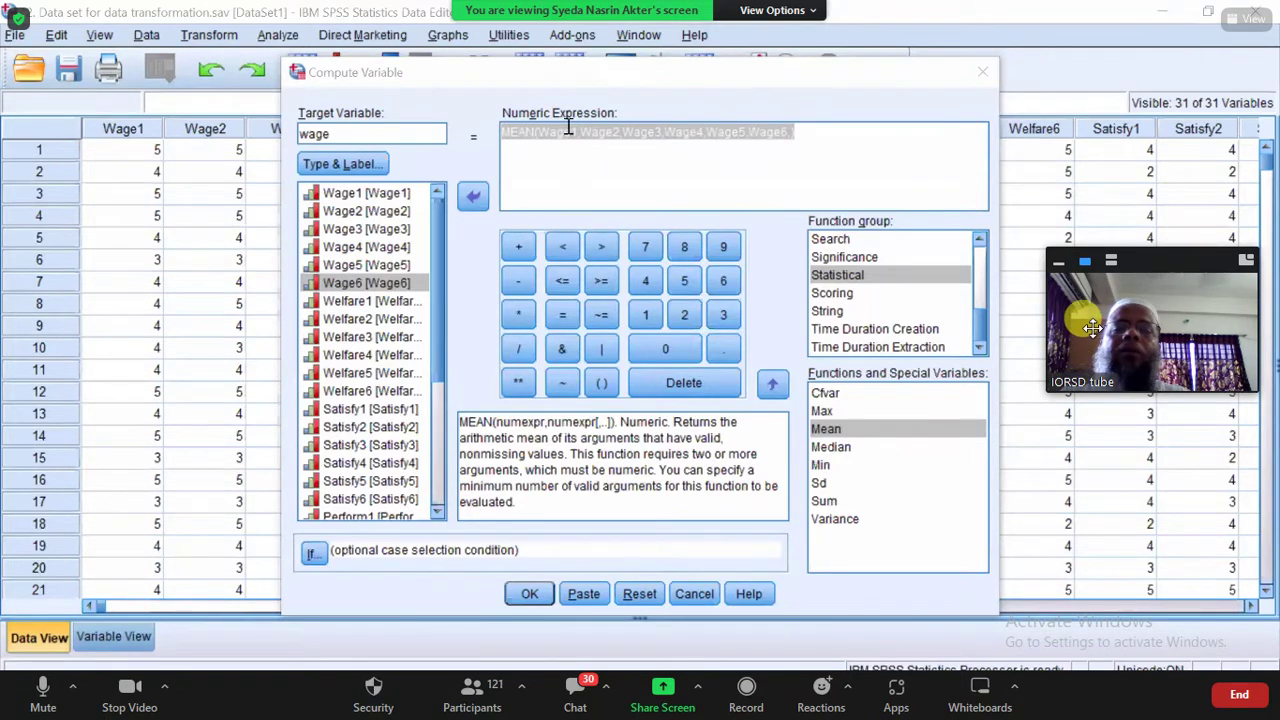
click(792, 134)
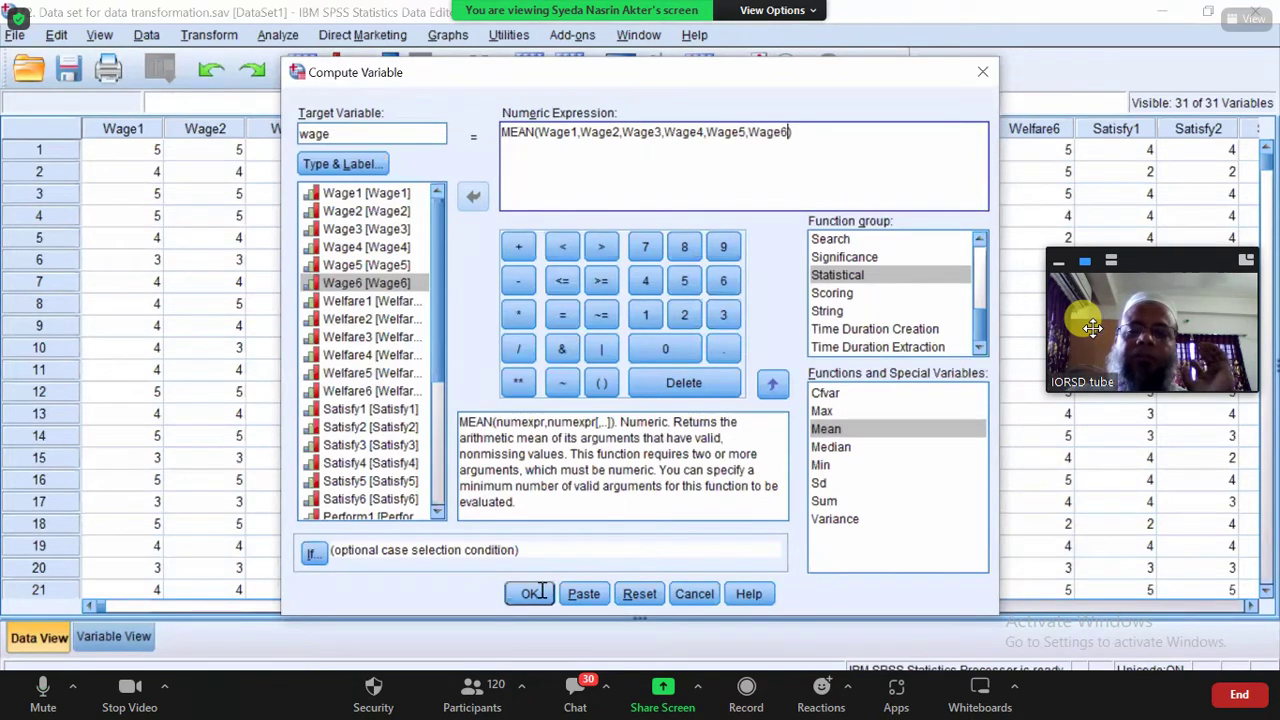
click(530, 593)
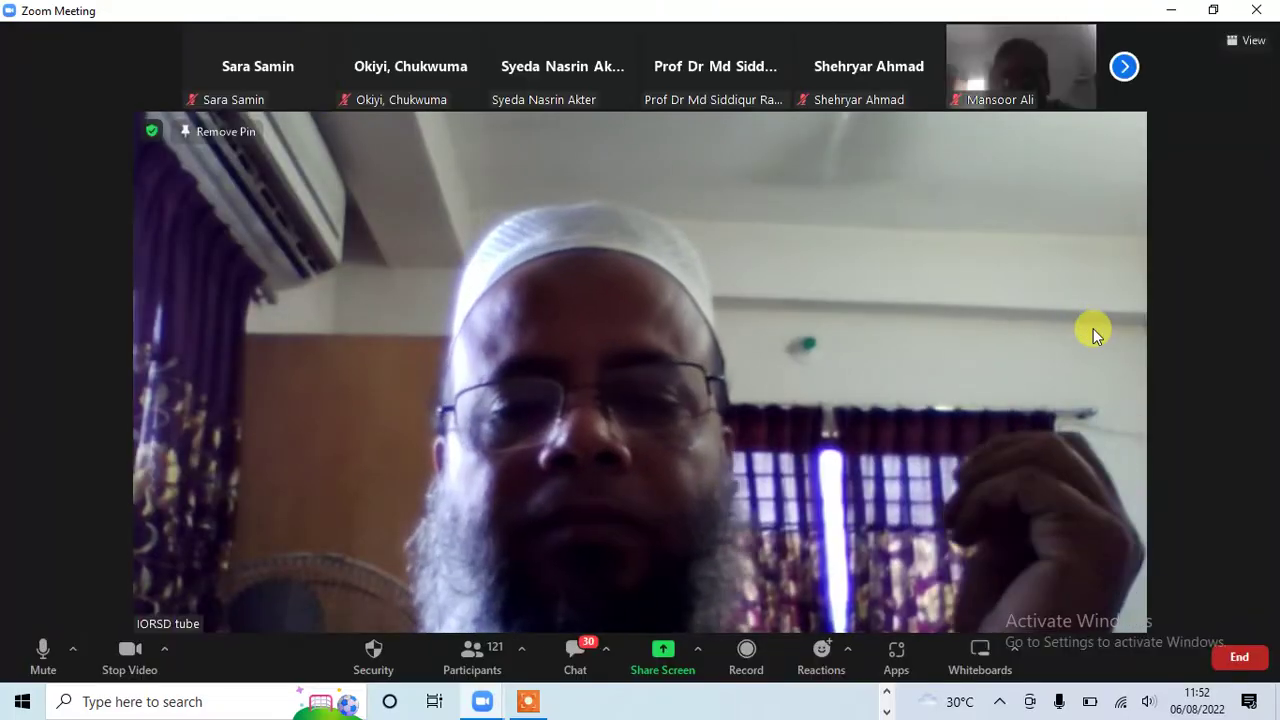
Share the SPSS screen again and start another Compute Variable operation with Performance as the target variable.
click(659, 652)
click(1015, 608)
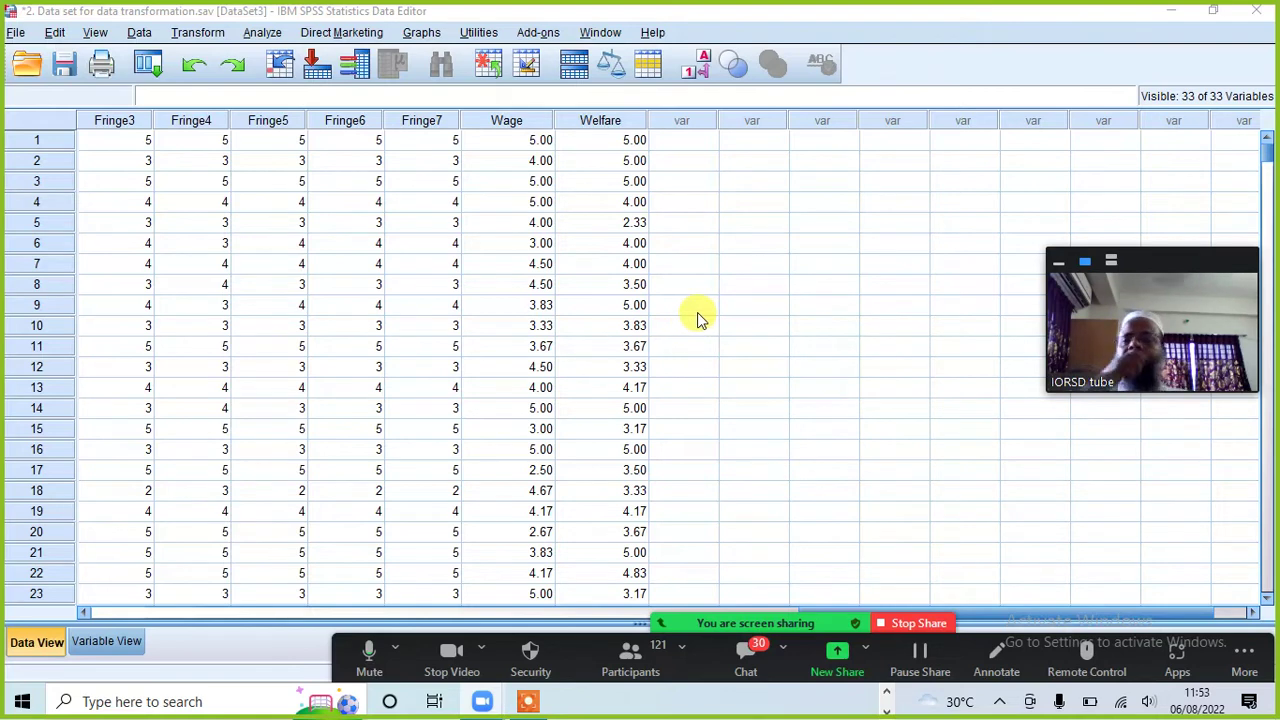
click(206, 34)
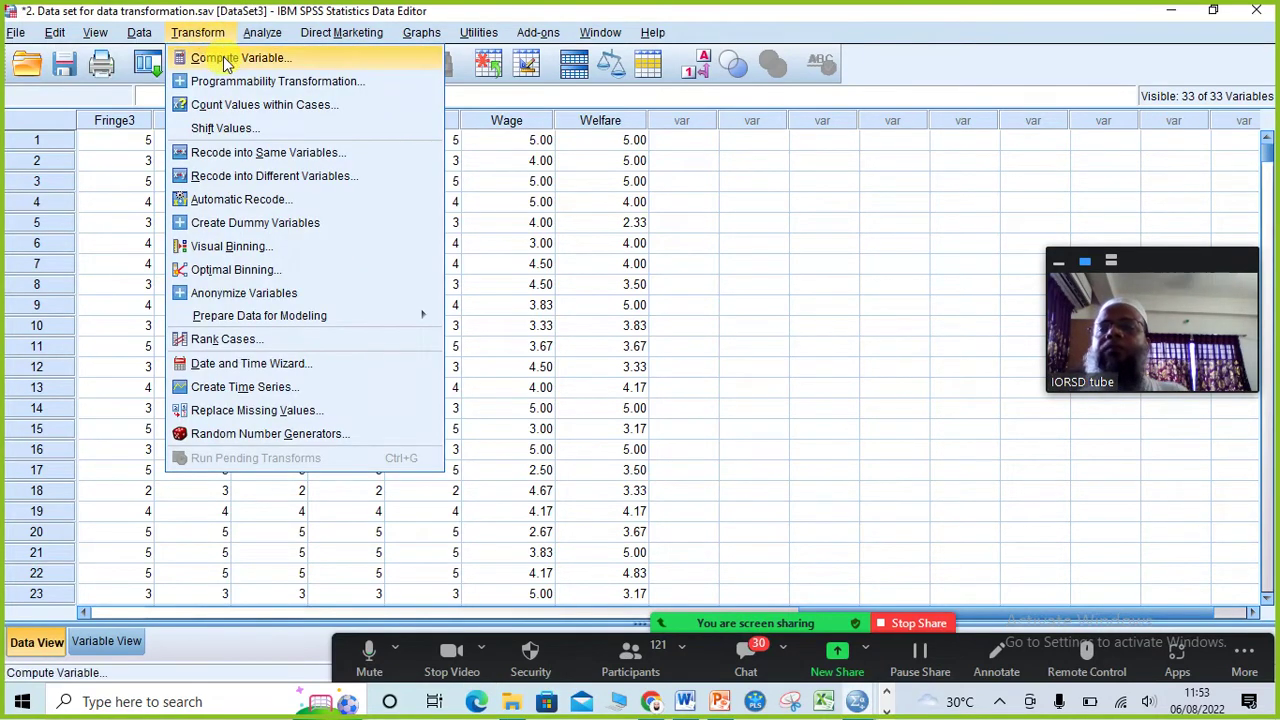
click(229, 57)
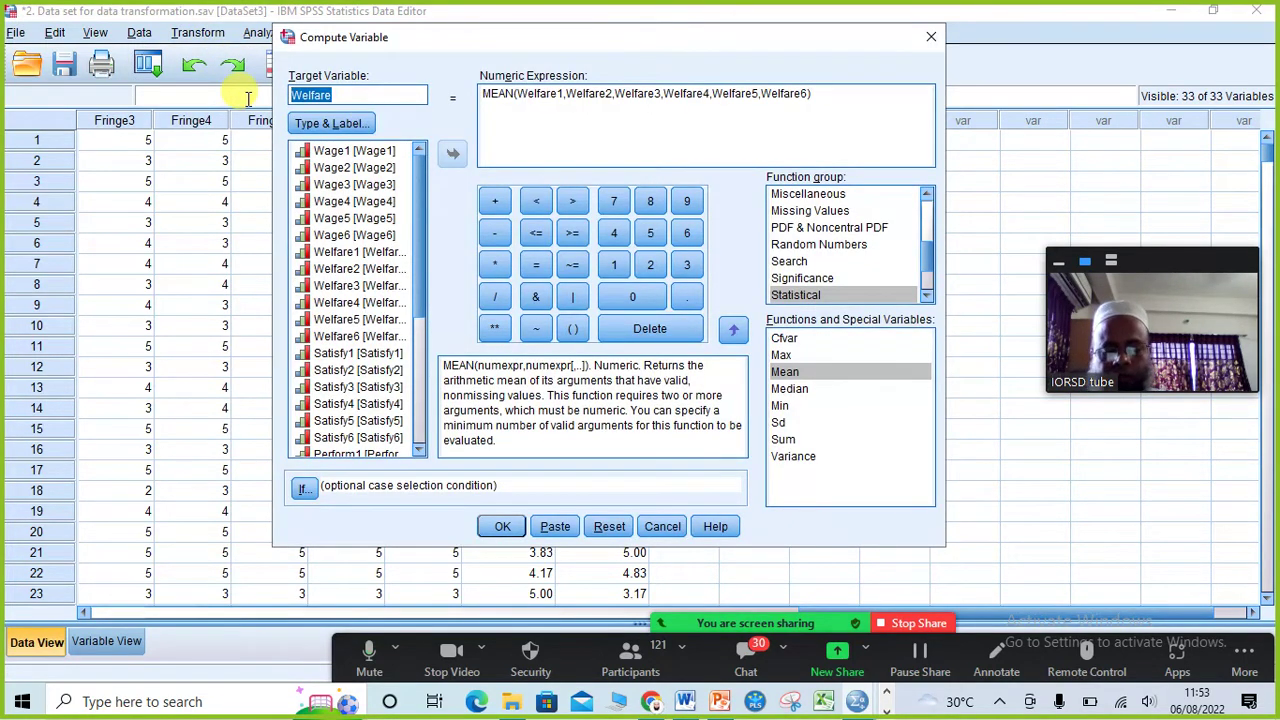
text(Performanc)
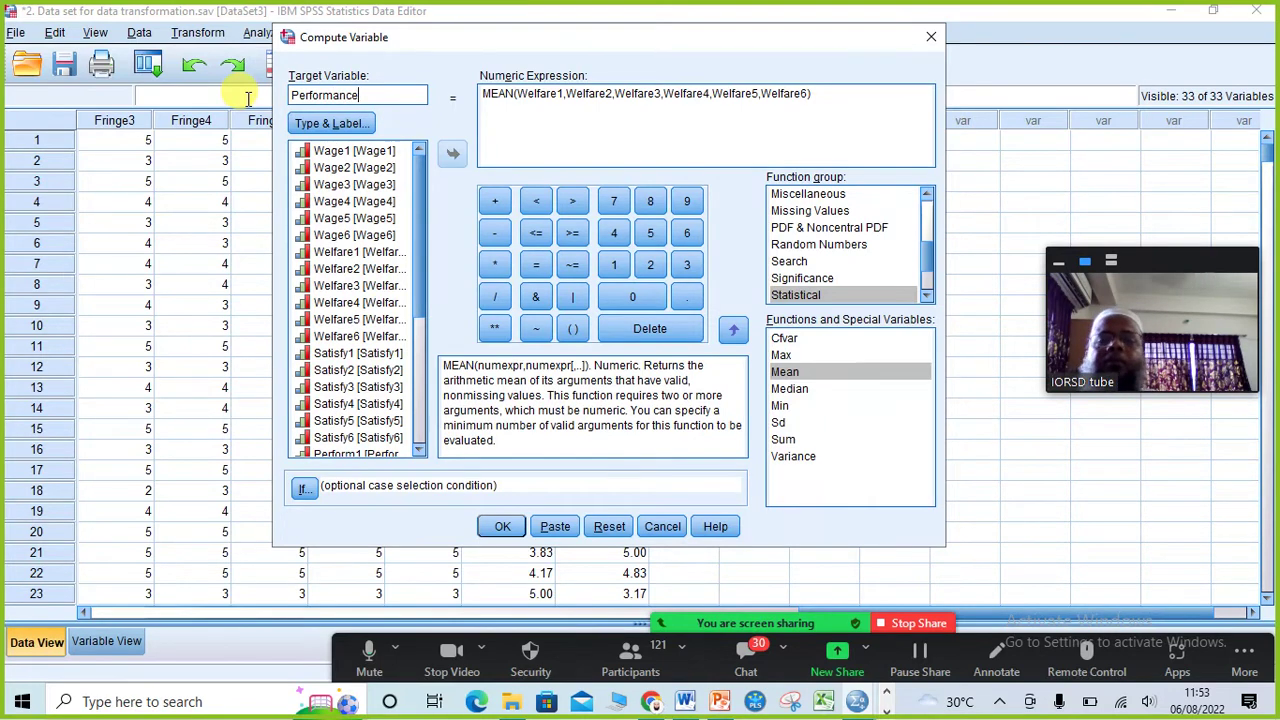
Replace the Mean function's Welfare arguments with Perform1 through Perform6, separated by commas, and run the computation.
drag(420, 205, 417, 294)
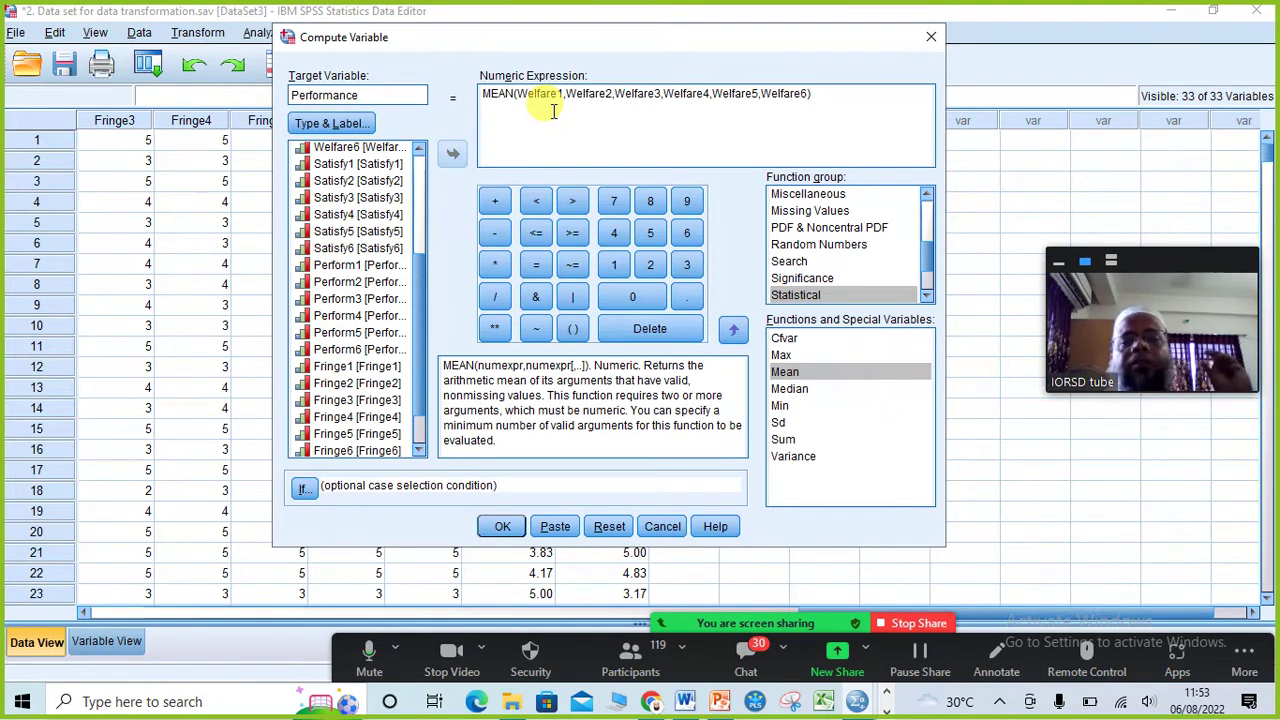
drag(811, 94, 518, 93)
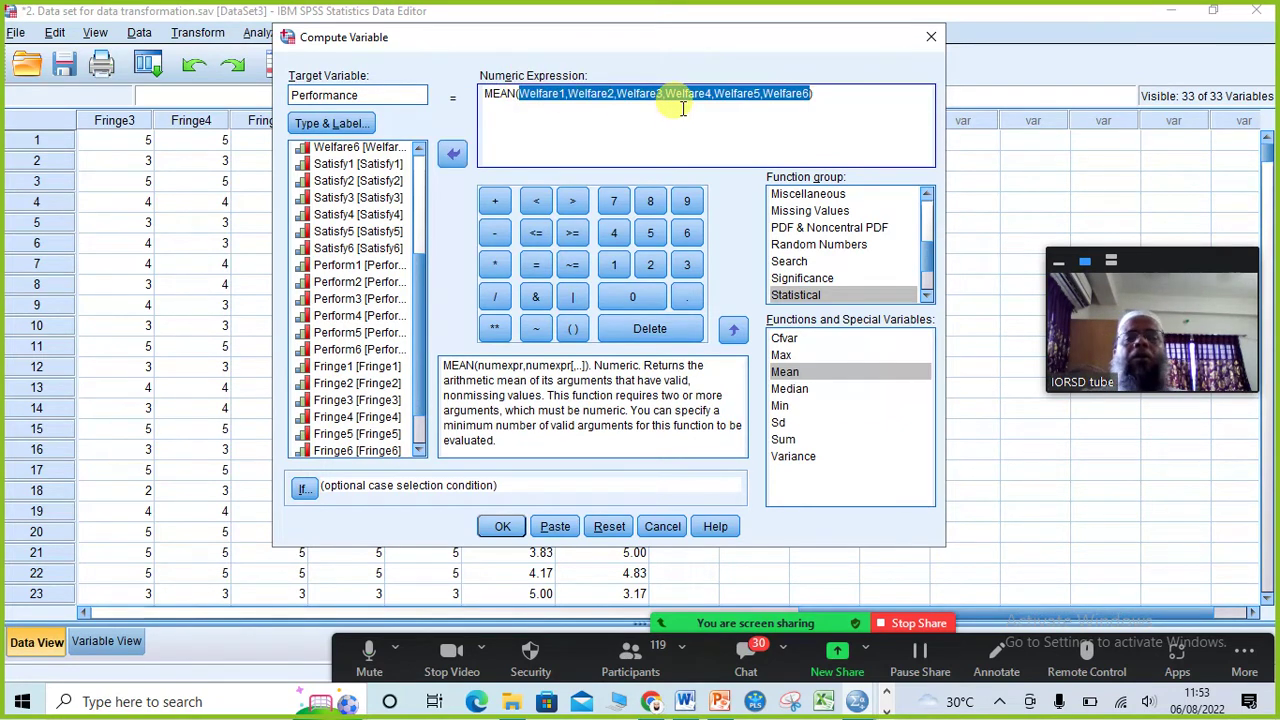
key(Delete)
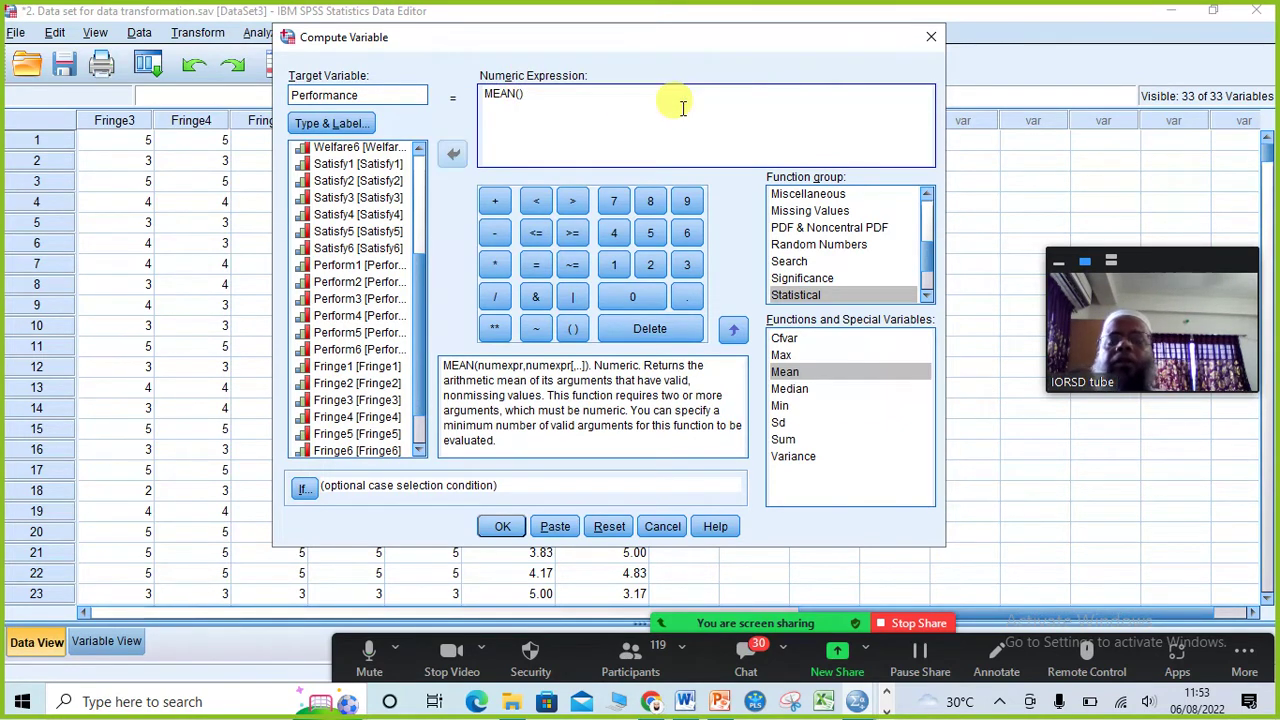
double_click(384, 267)
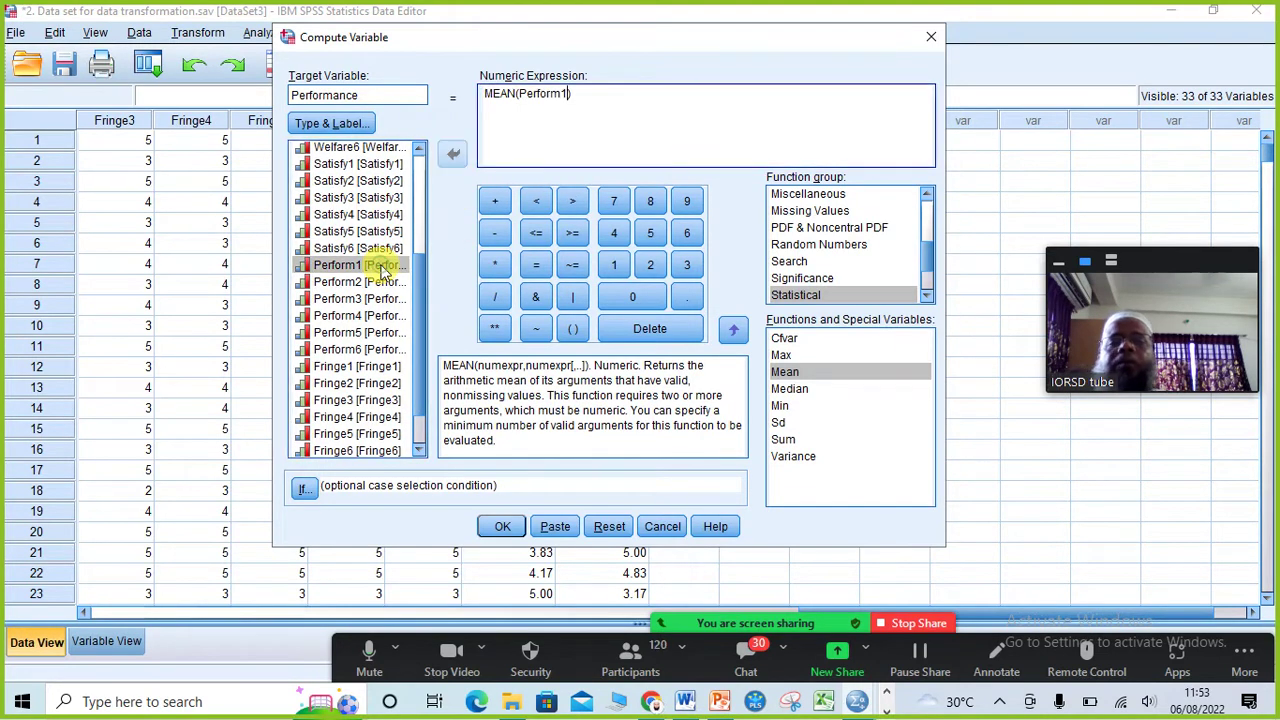
text(,)
double_click(383, 284)
text(,)
double_click(383, 301)
text(,)
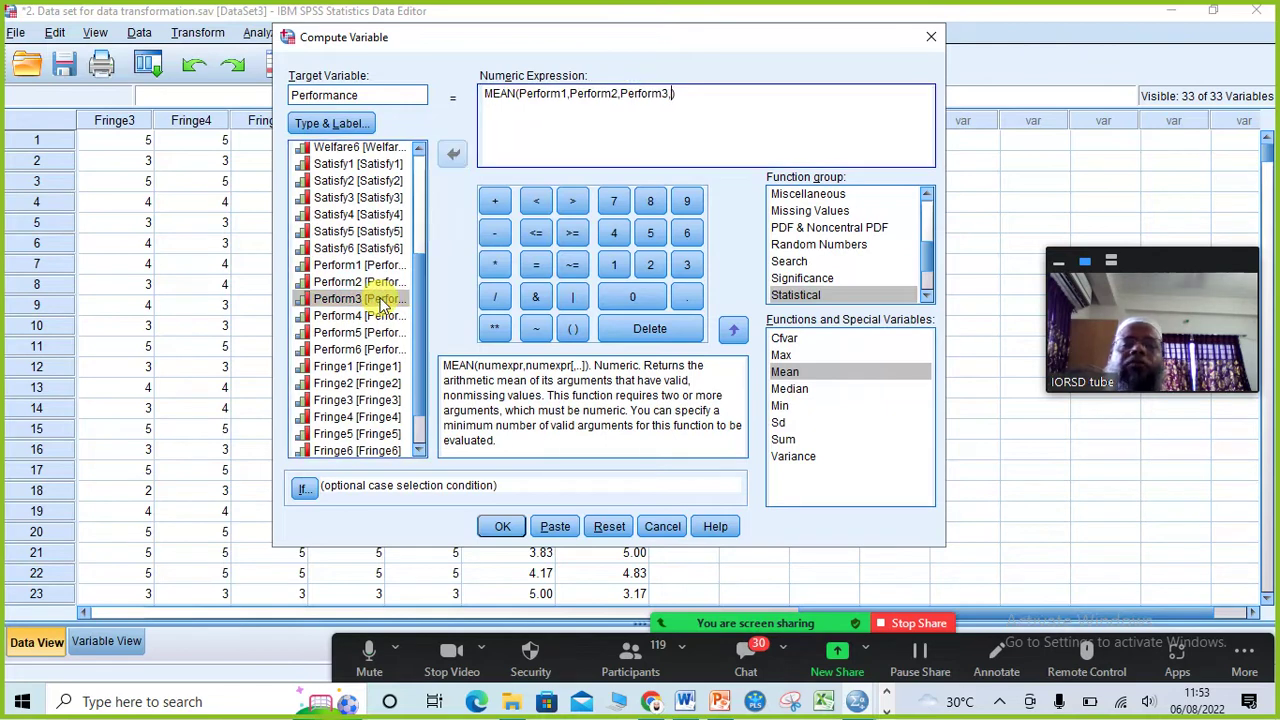
click(381, 320)
double_click(381, 318)
text(,)
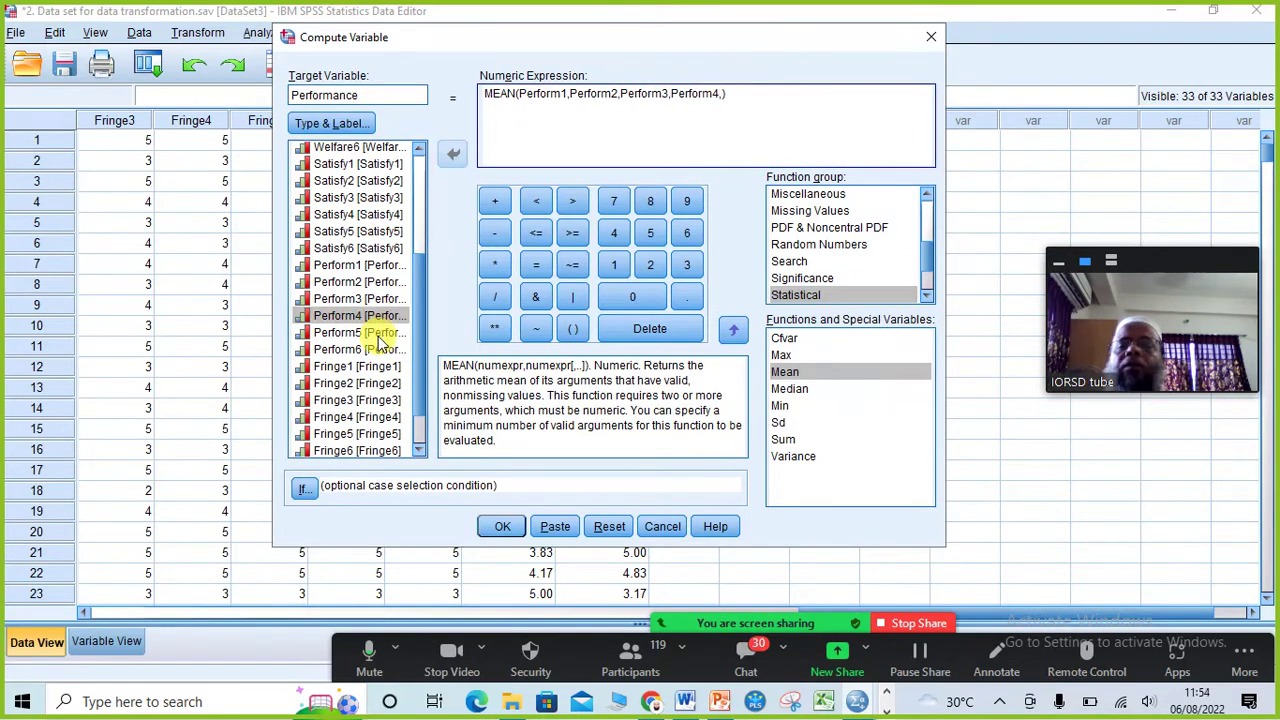
click(382, 335)
double_click(382, 335)
text(,)
click(383, 350)
double_click(383, 350)
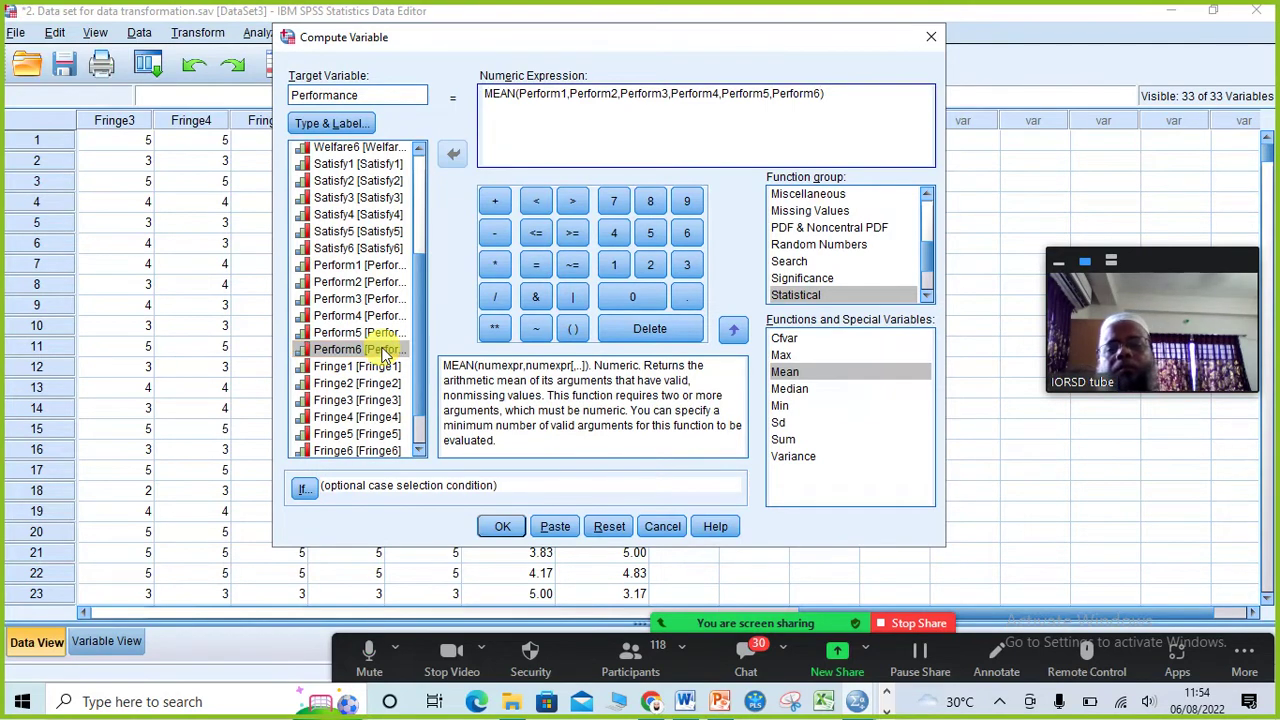
click(502, 527)
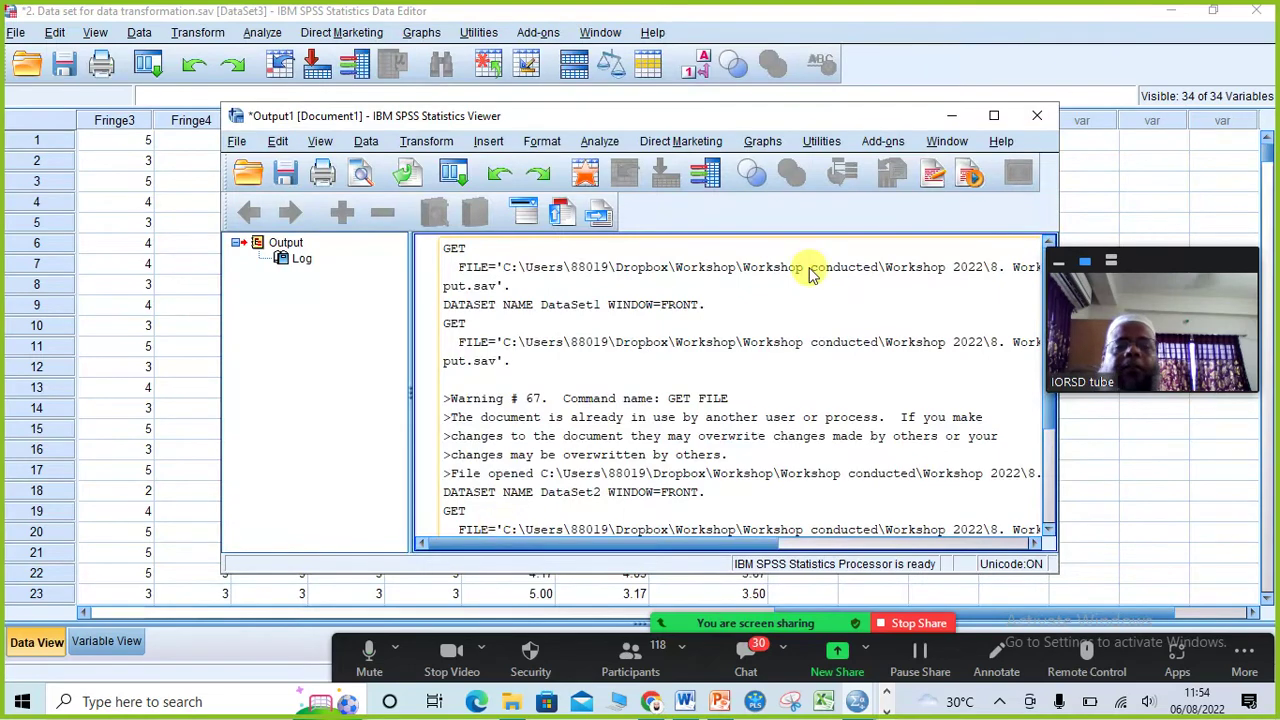
Close the output window without saving and examine the computed Performance column down through the cases.
click(1037, 115)
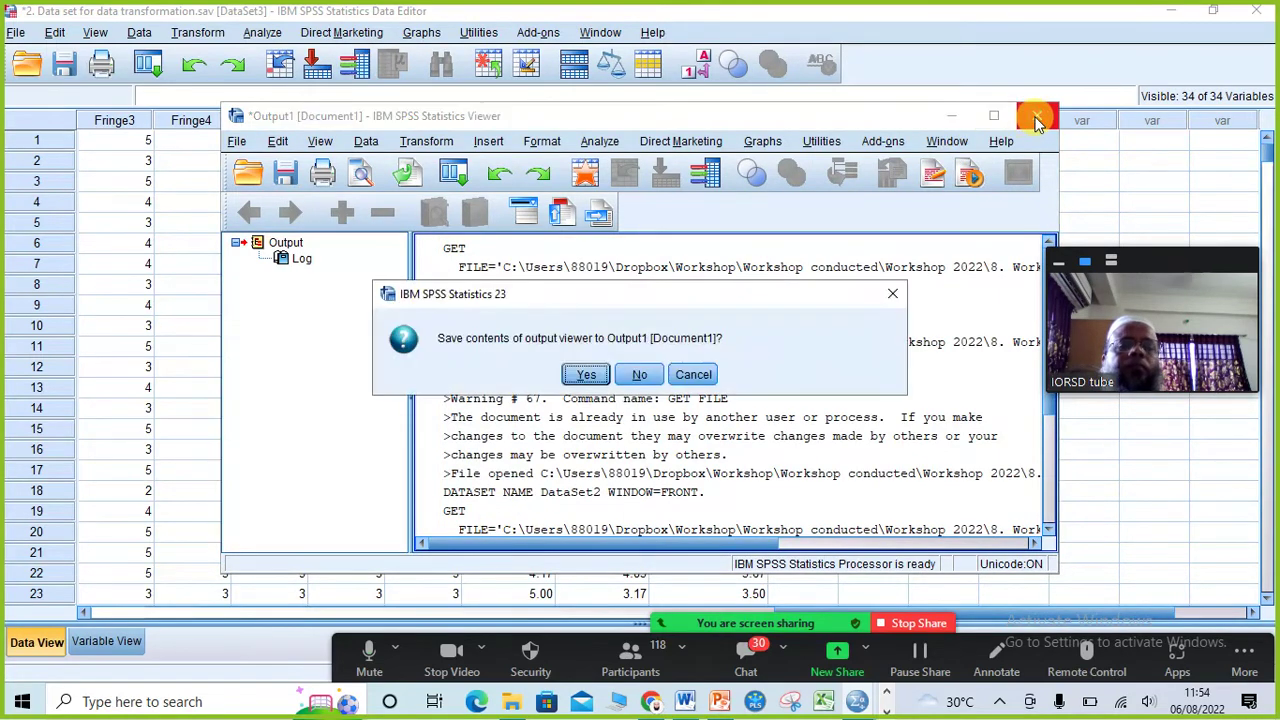
click(645, 375)
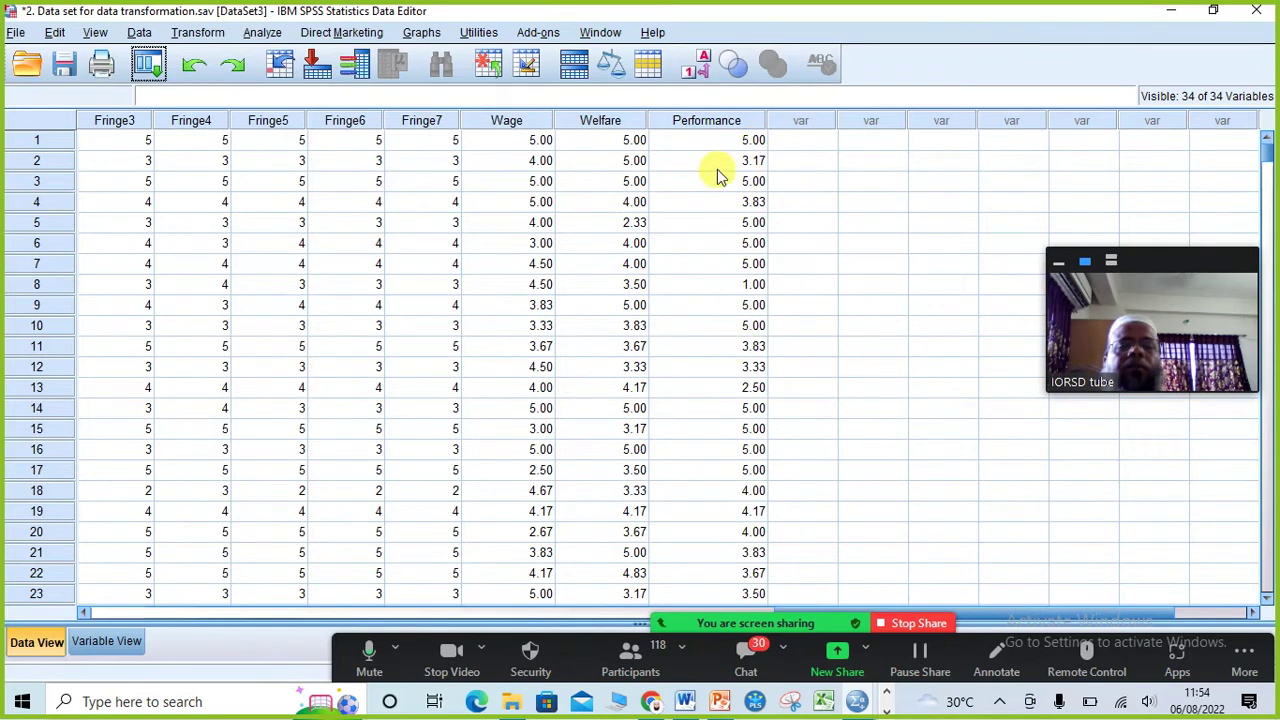
click(731, 140)
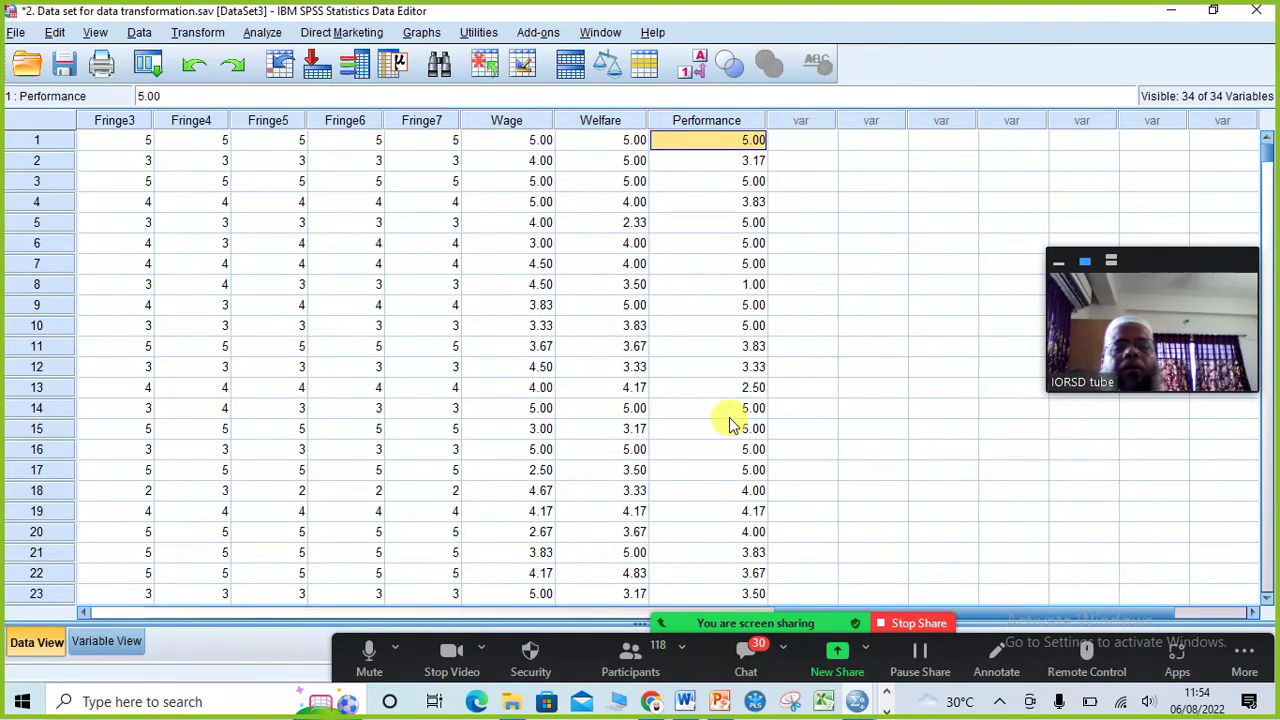
scroll(730, 422, down, 16)
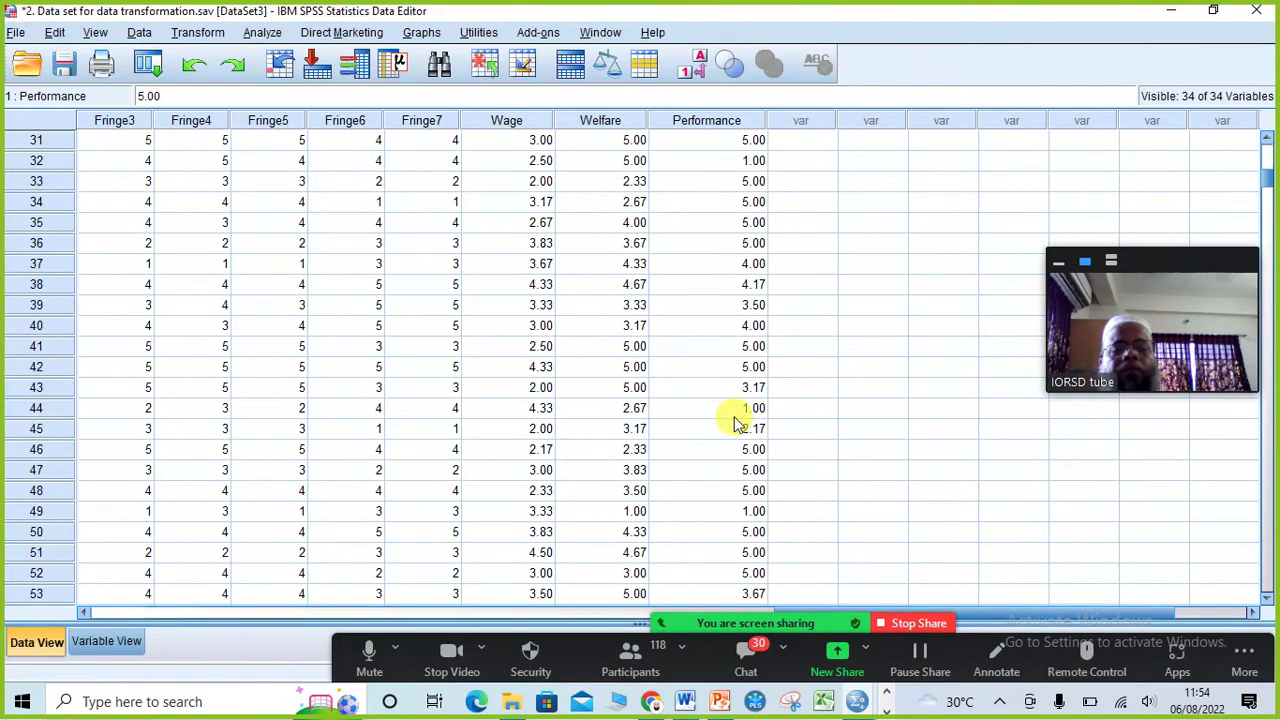
scroll(737, 422, down, 20)
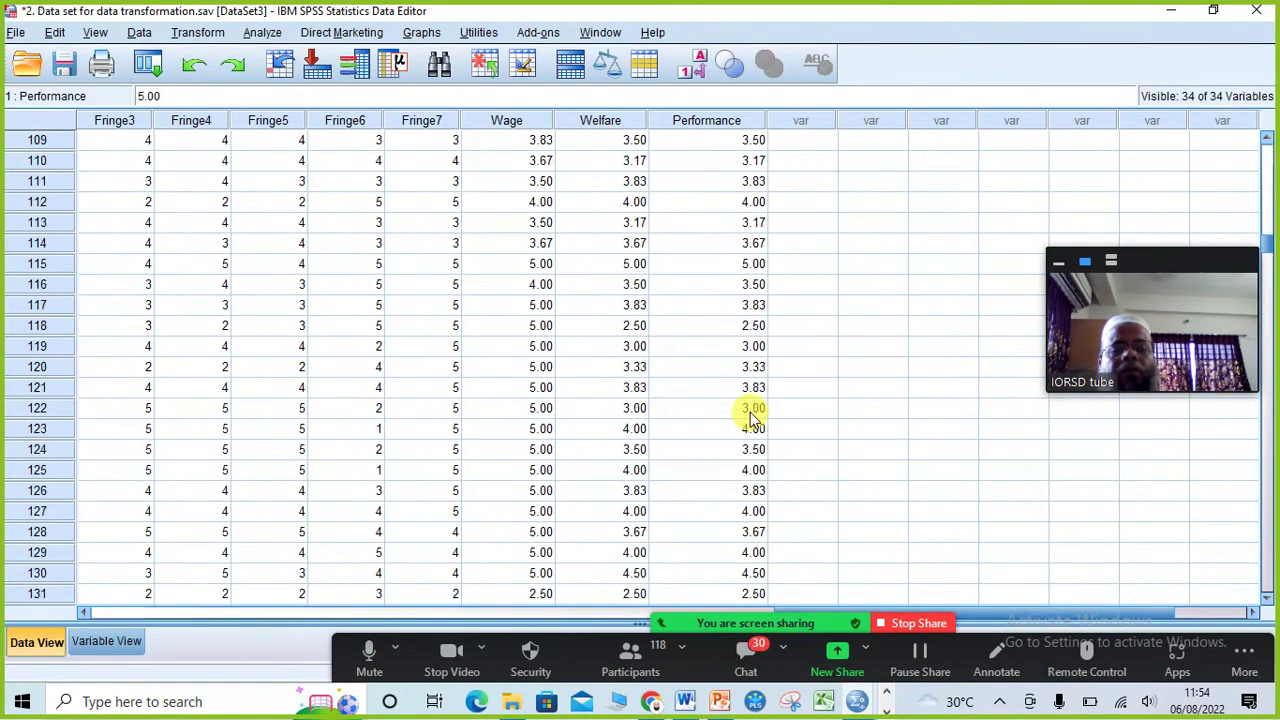
Return to the first cases, examine the computed Performance column there, and select the Performance value of case 13.
scroll(753, 418, up, 20)
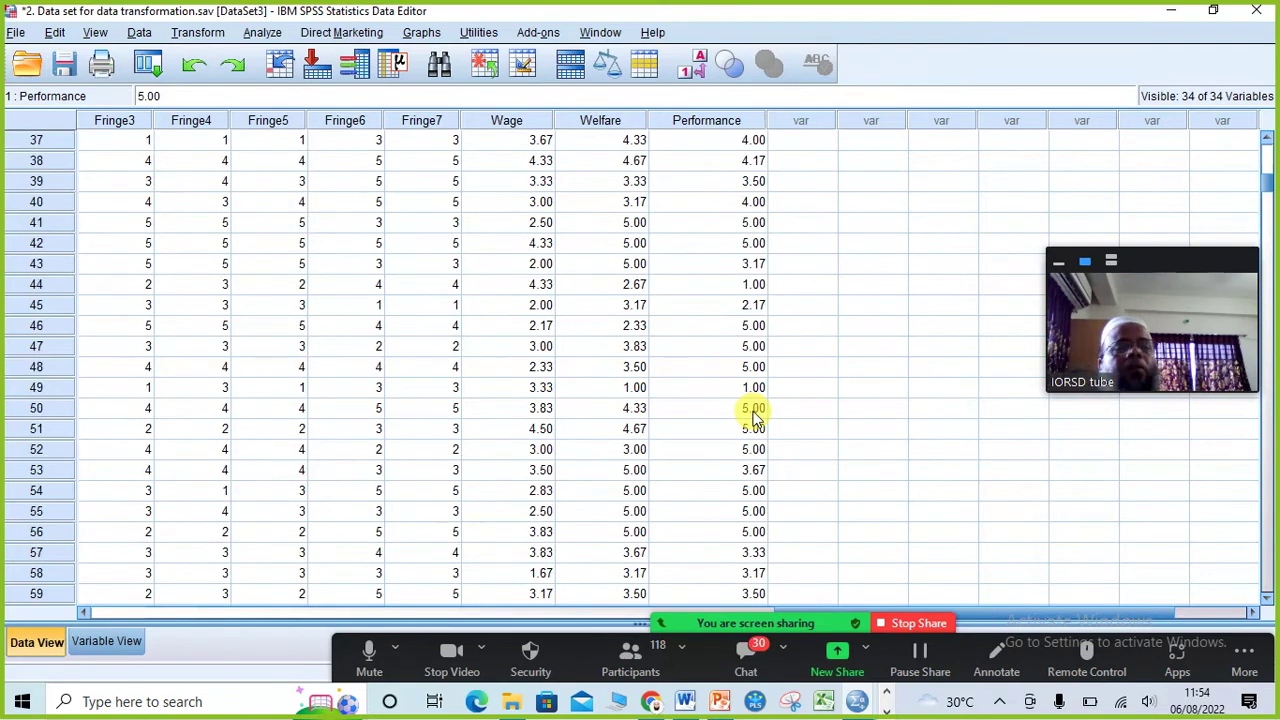
scroll(753, 418, up, 3)
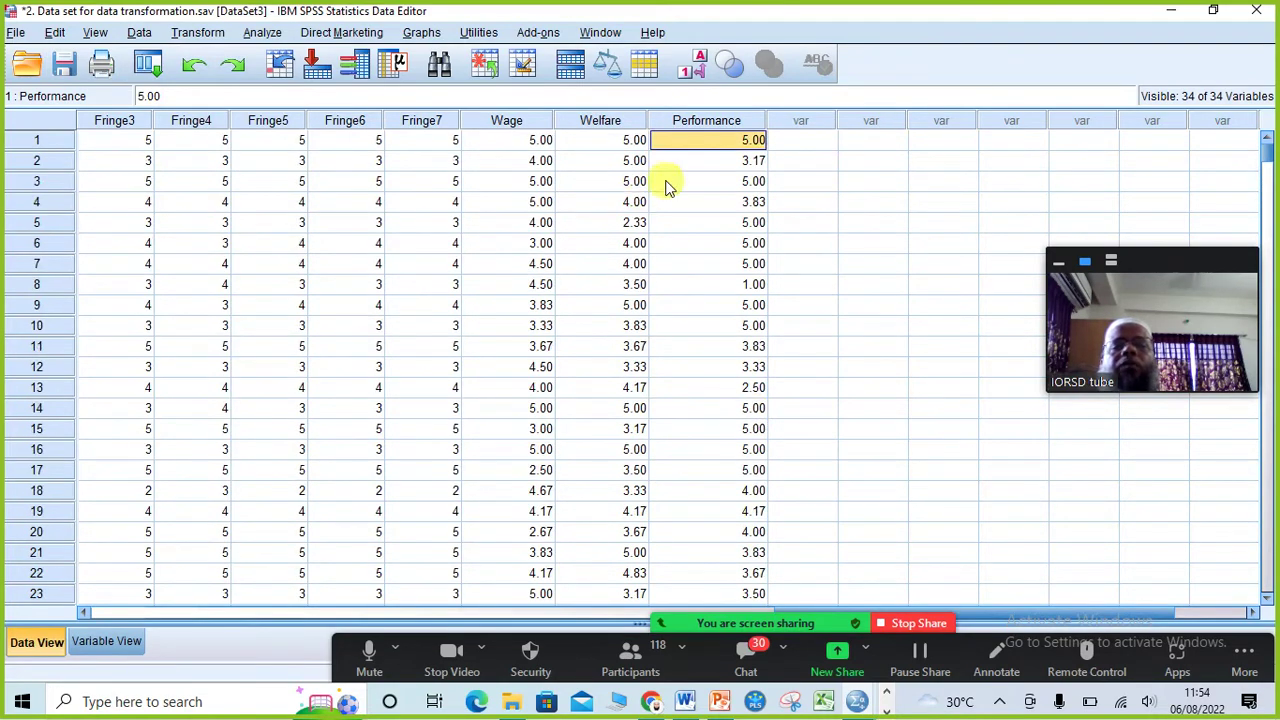
click(737, 388)
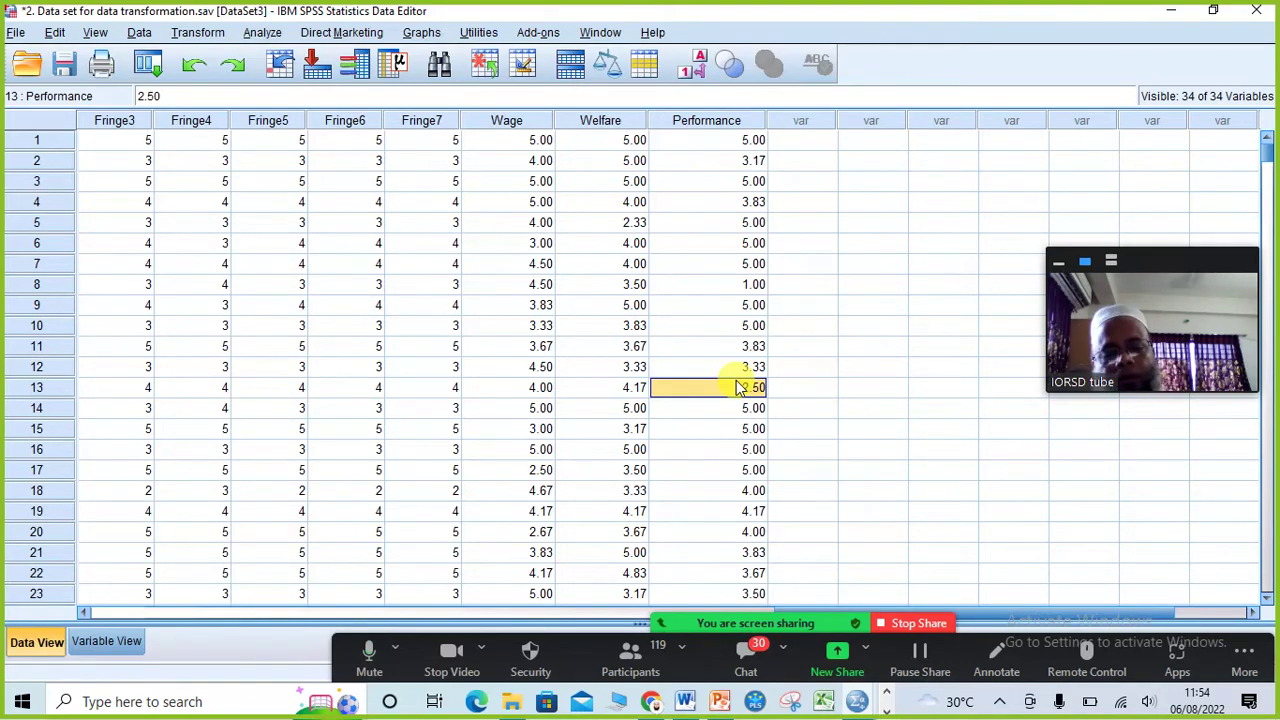
Switch to the PowerPoint workshop slides and review the Data Transformation slides from Step-01 through Practice-04, up to the Descriptive Statistics section.
click(719, 701)
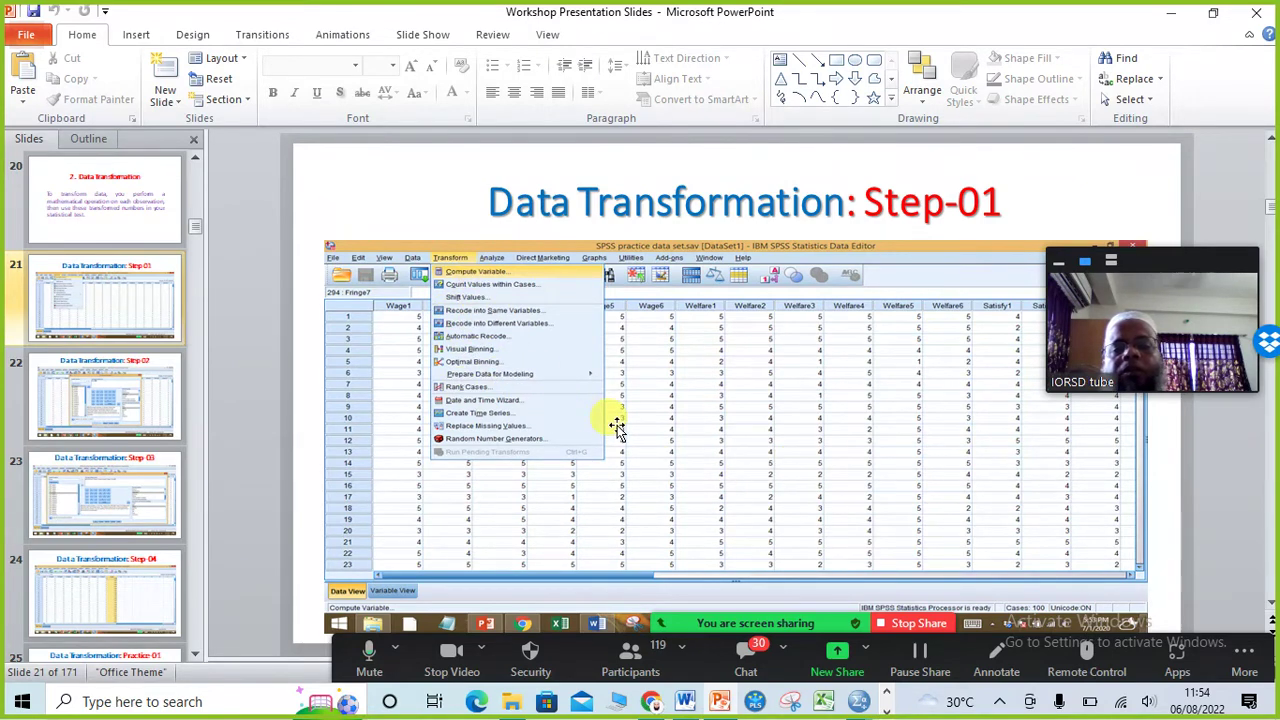
key(Page_Down)
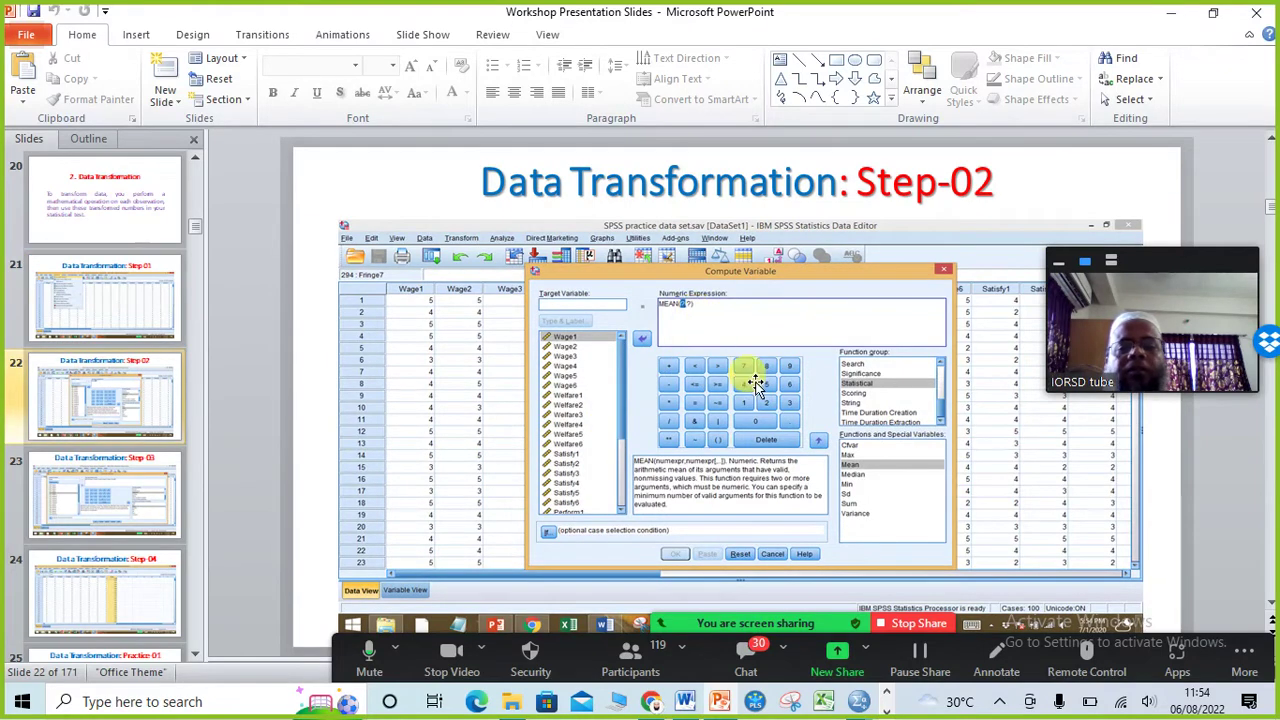
key(Page_Down)
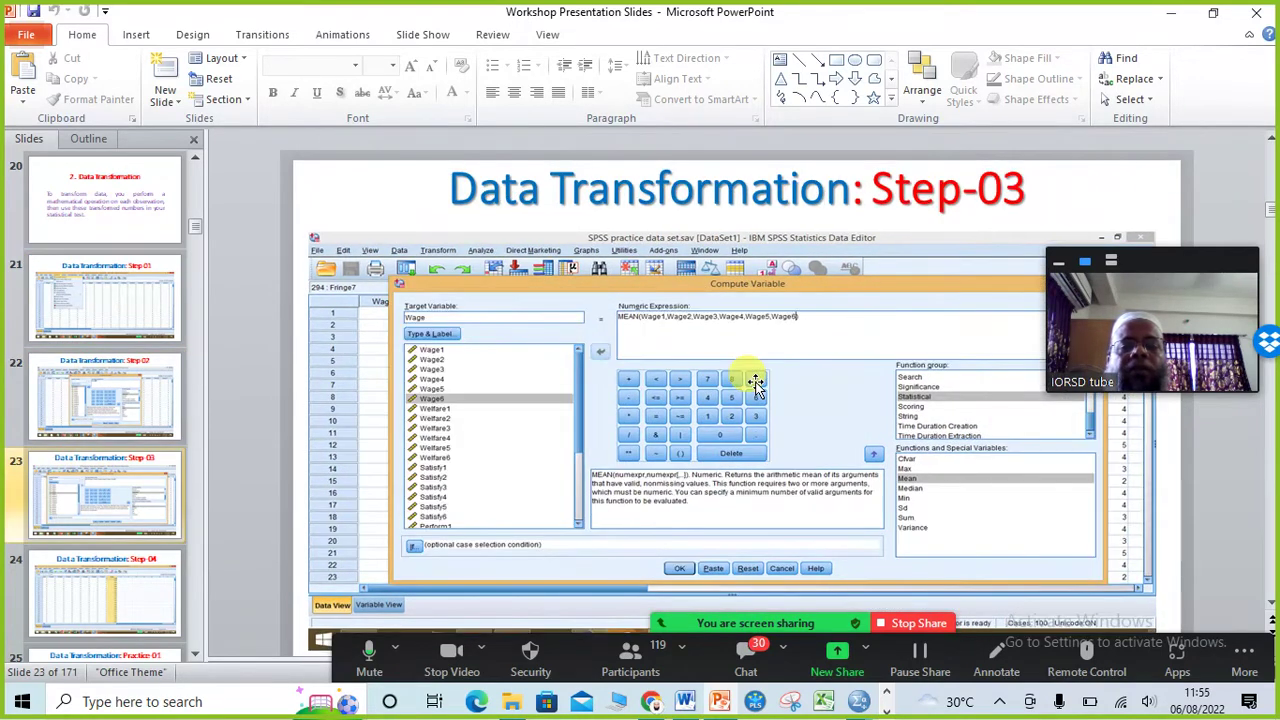
scroll(755, 385, down, 1)
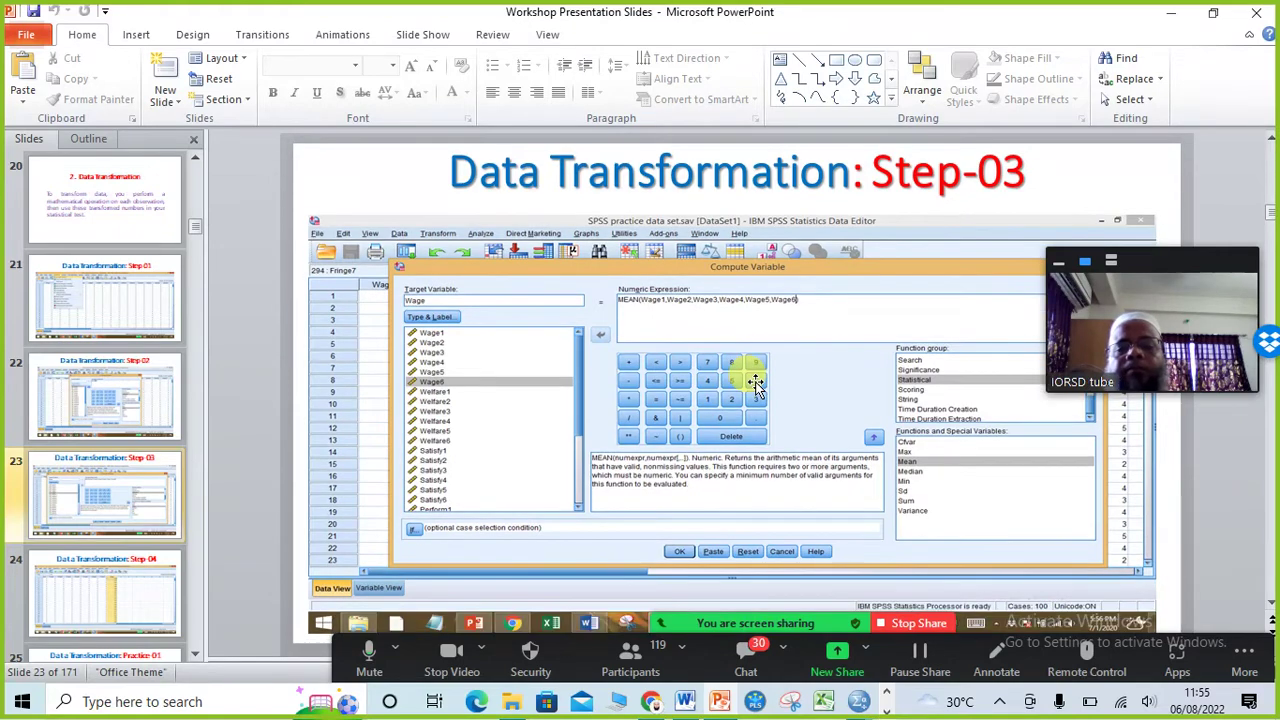
scroll(755, 385, down, 2)
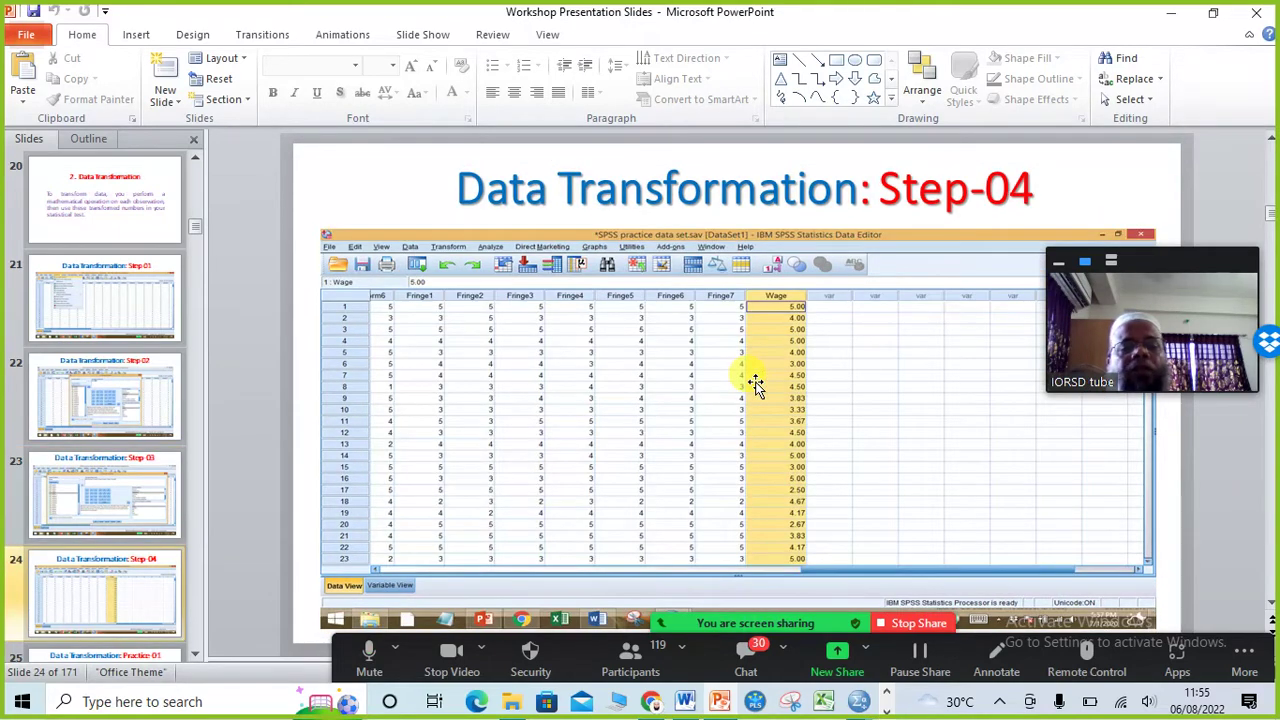
scroll(755, 385, down, 2)
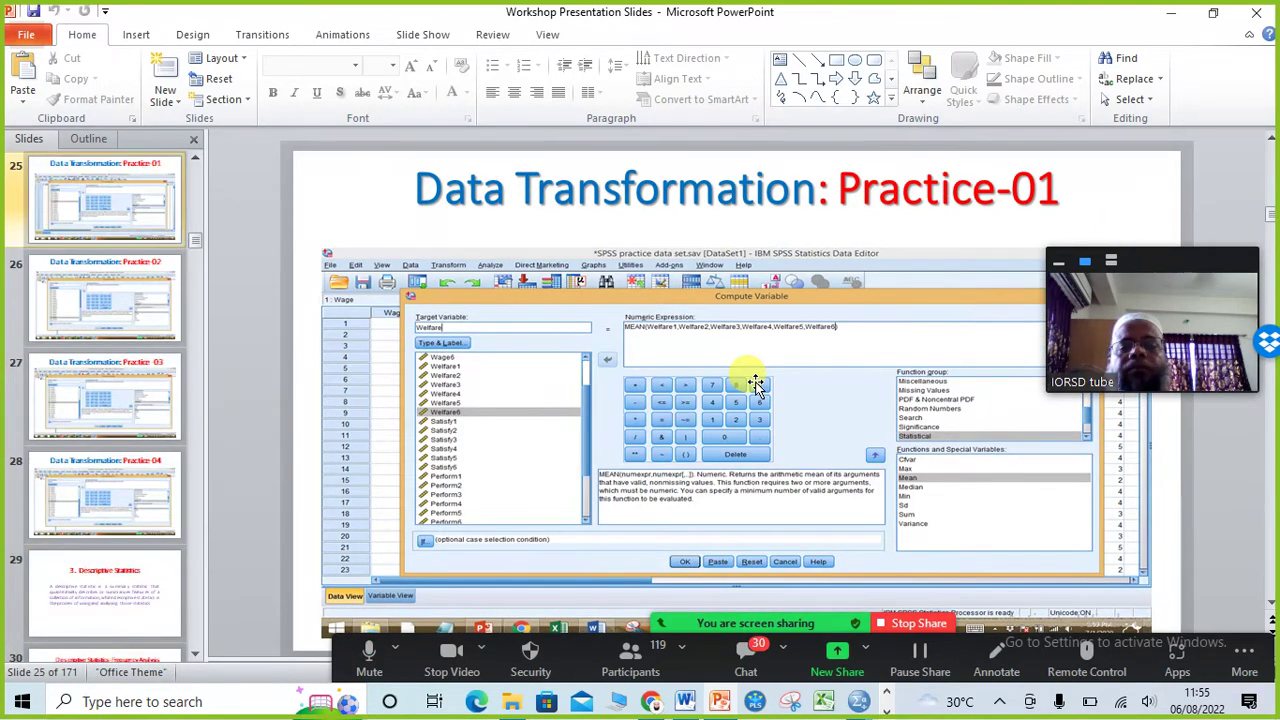
scroll(755, 388, down, 3)
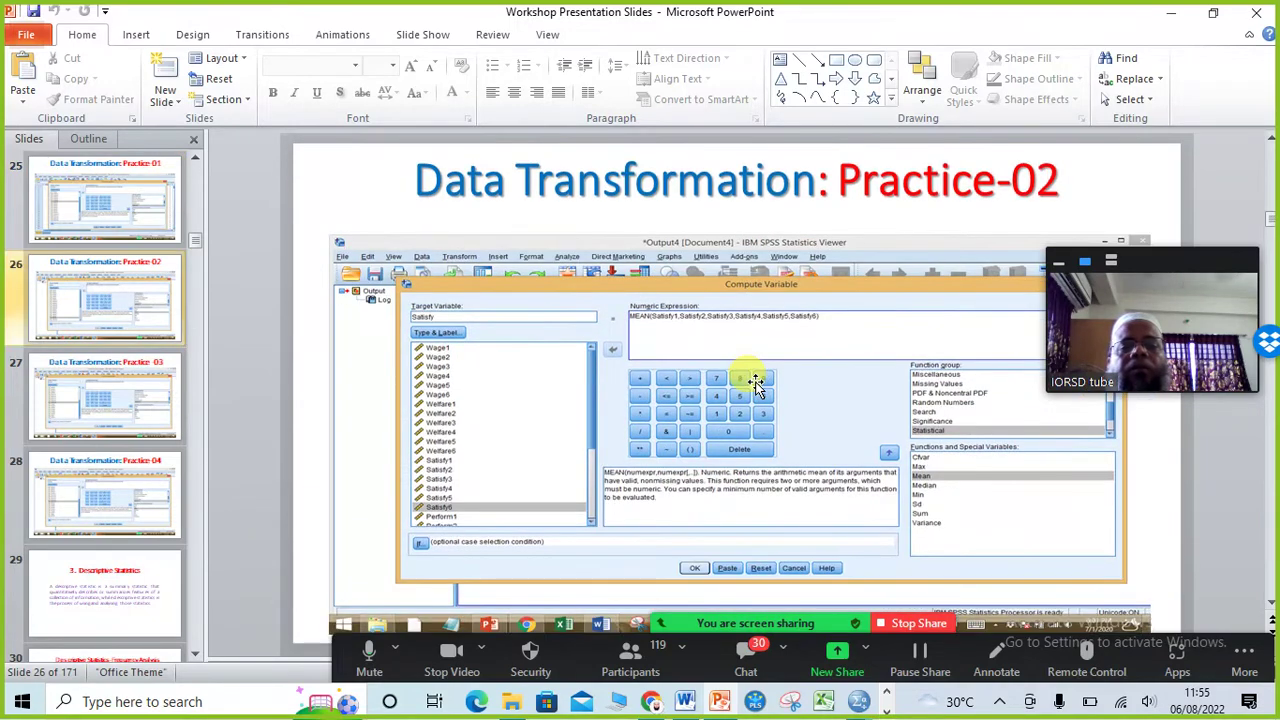
scroll(757, 387, down, 4)
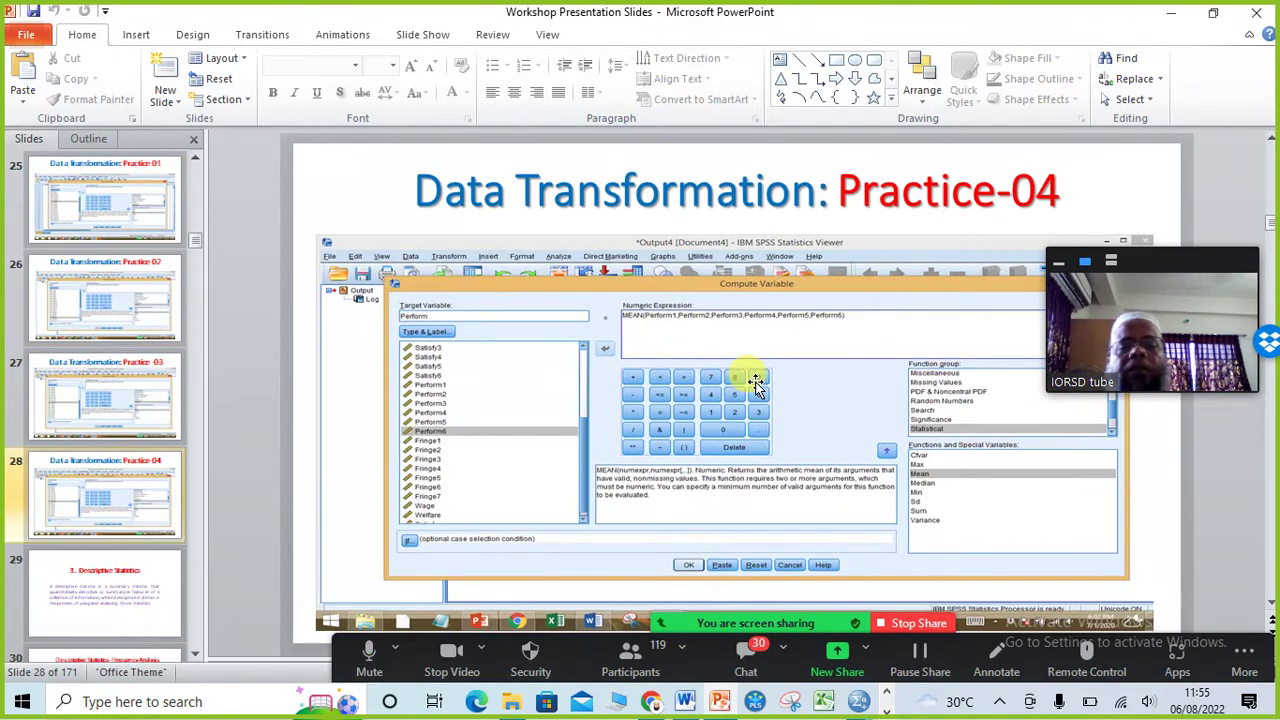
scroll(757, 387, down, 2)
scroll(756, 382, up, 1)
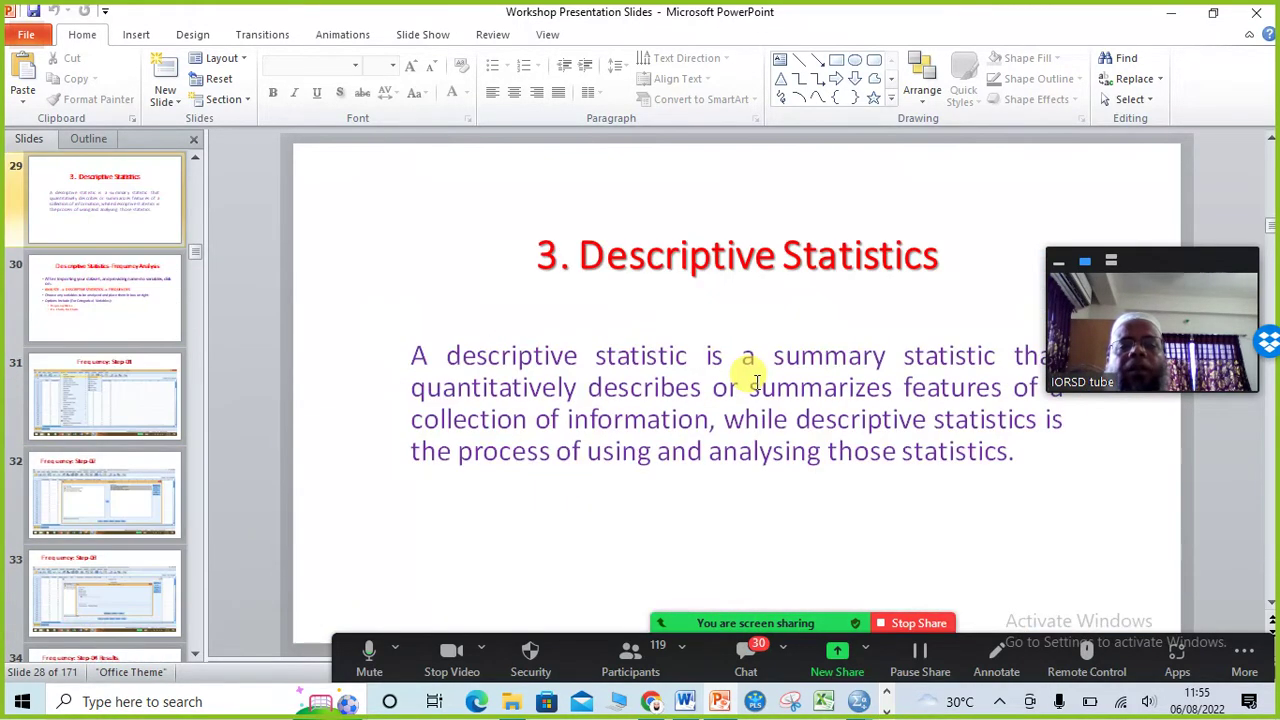